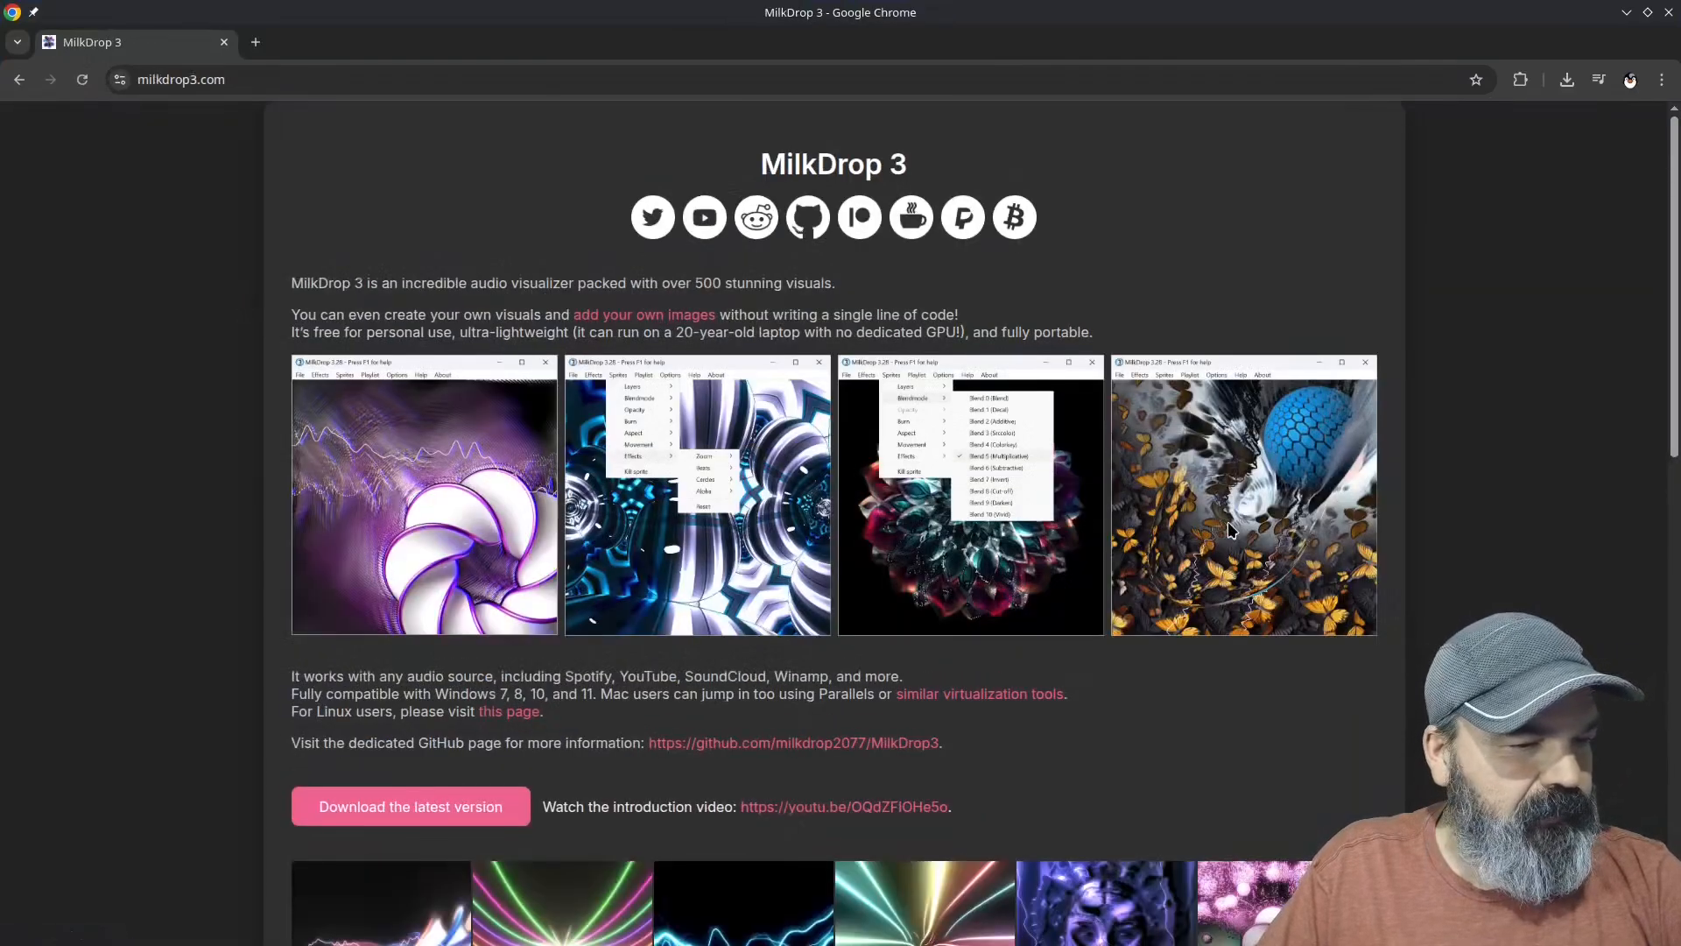
Step: Download the latest version of MilkDrop 3 from its website and locate MilkDrop3.exe in the Downloads folder
scroll(990, 758, "down", 2)
scroll(990, 758, "down", 1)
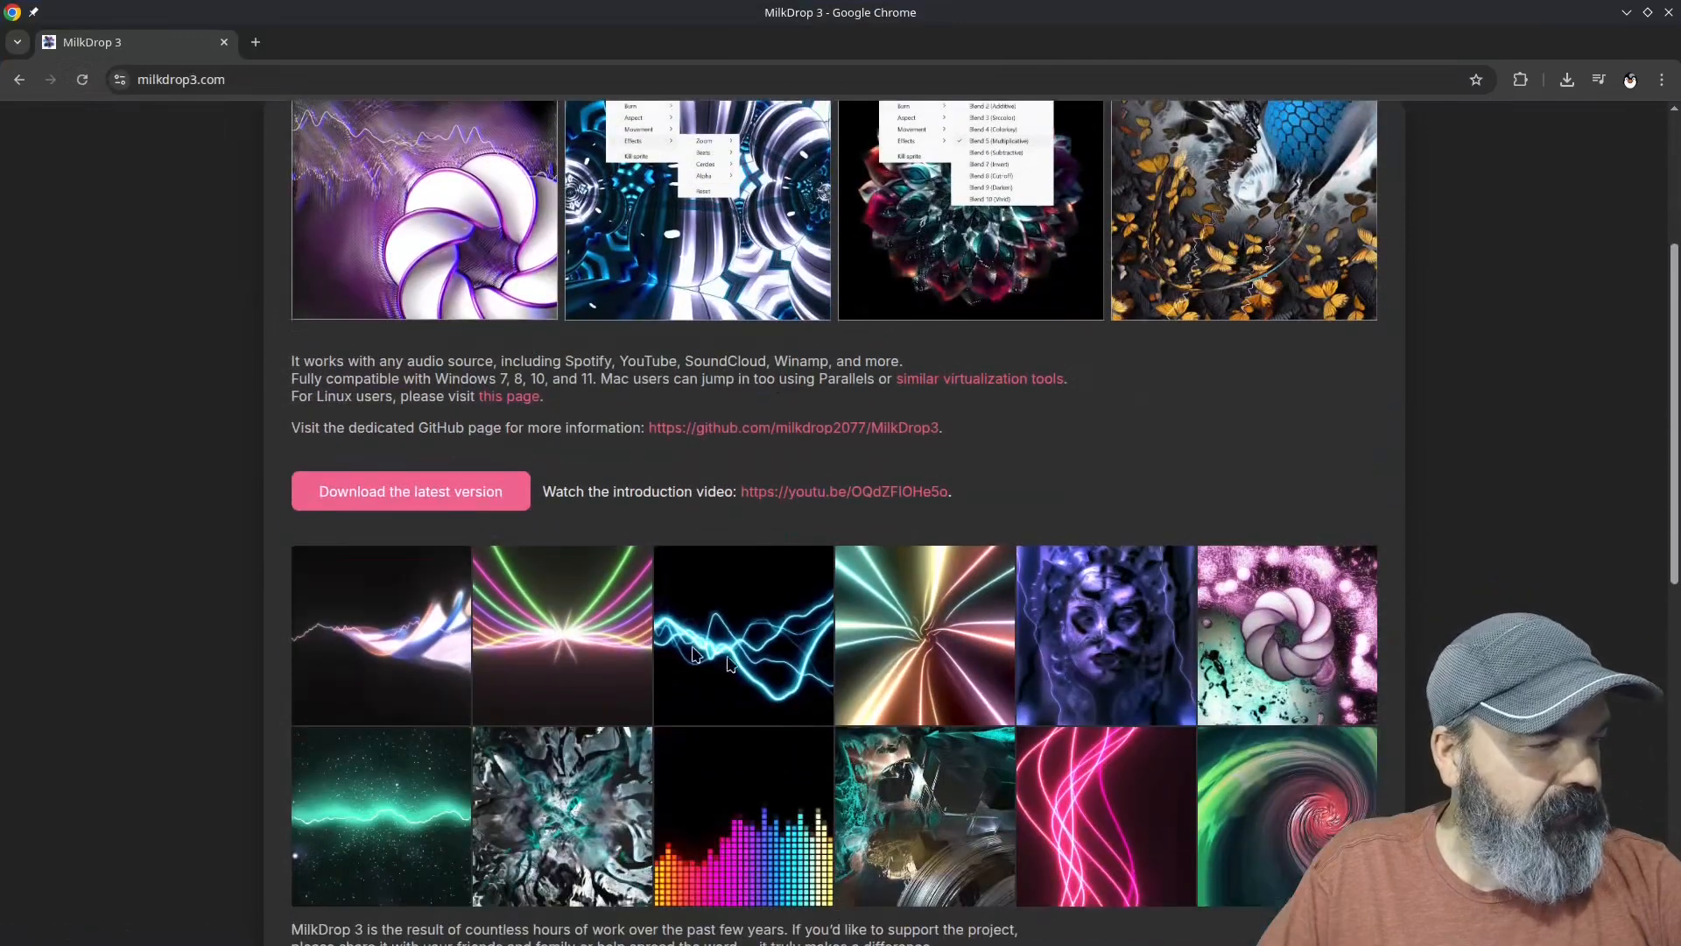
left_click(398, 493)
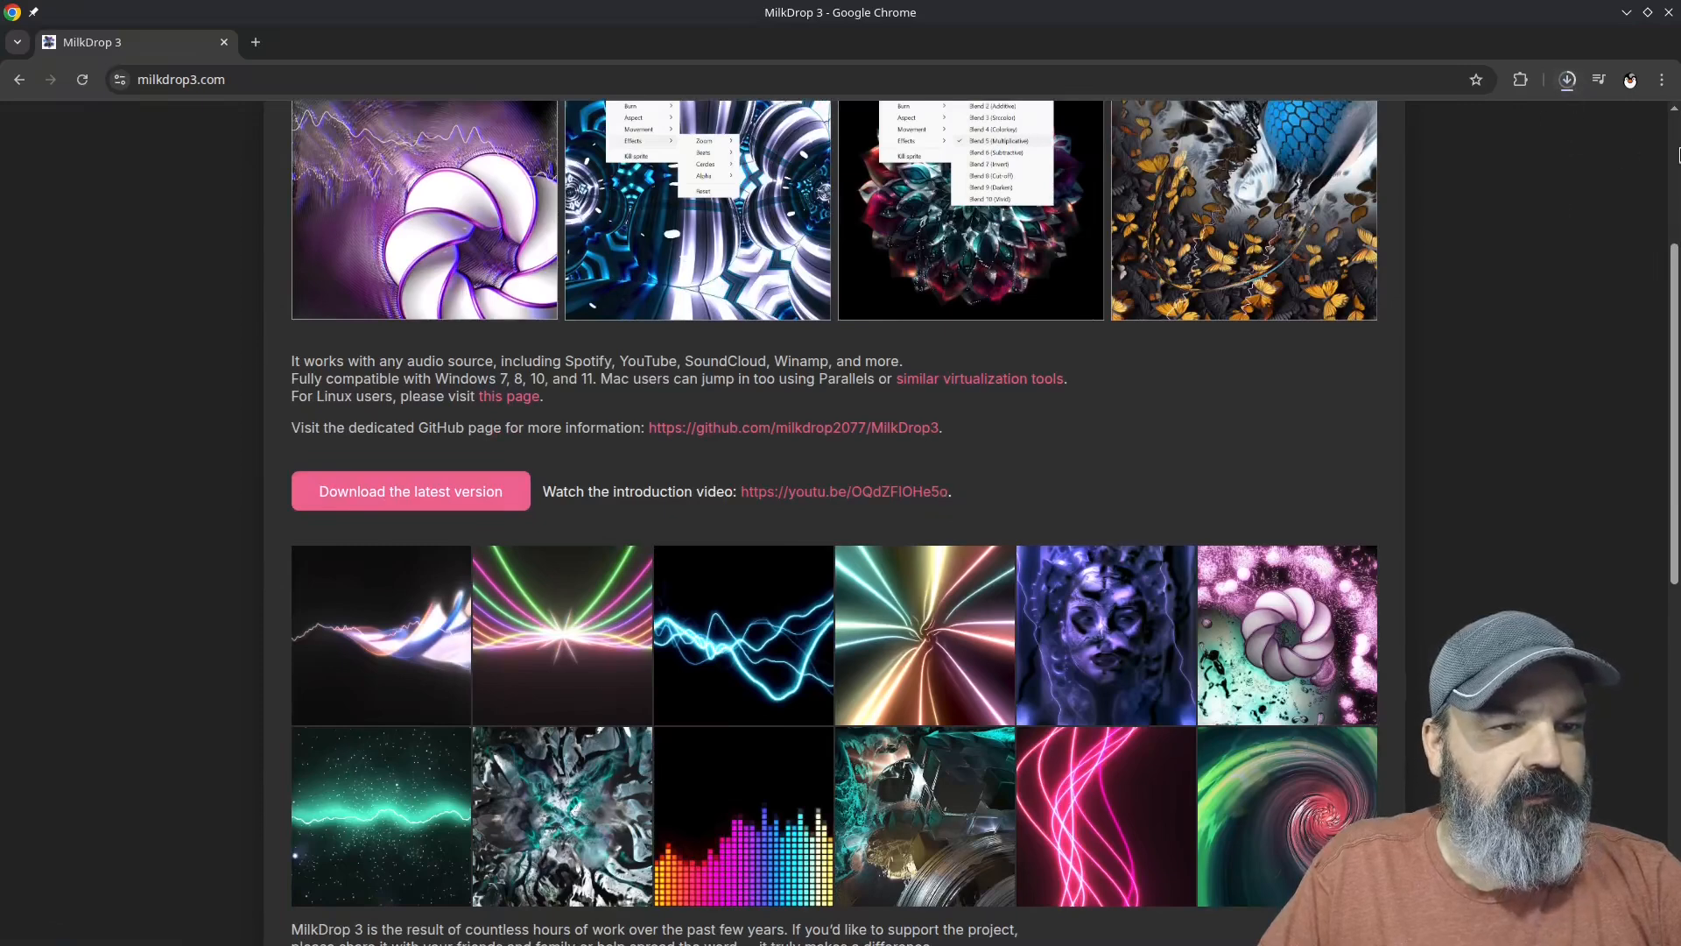
left_click(1568, 80)
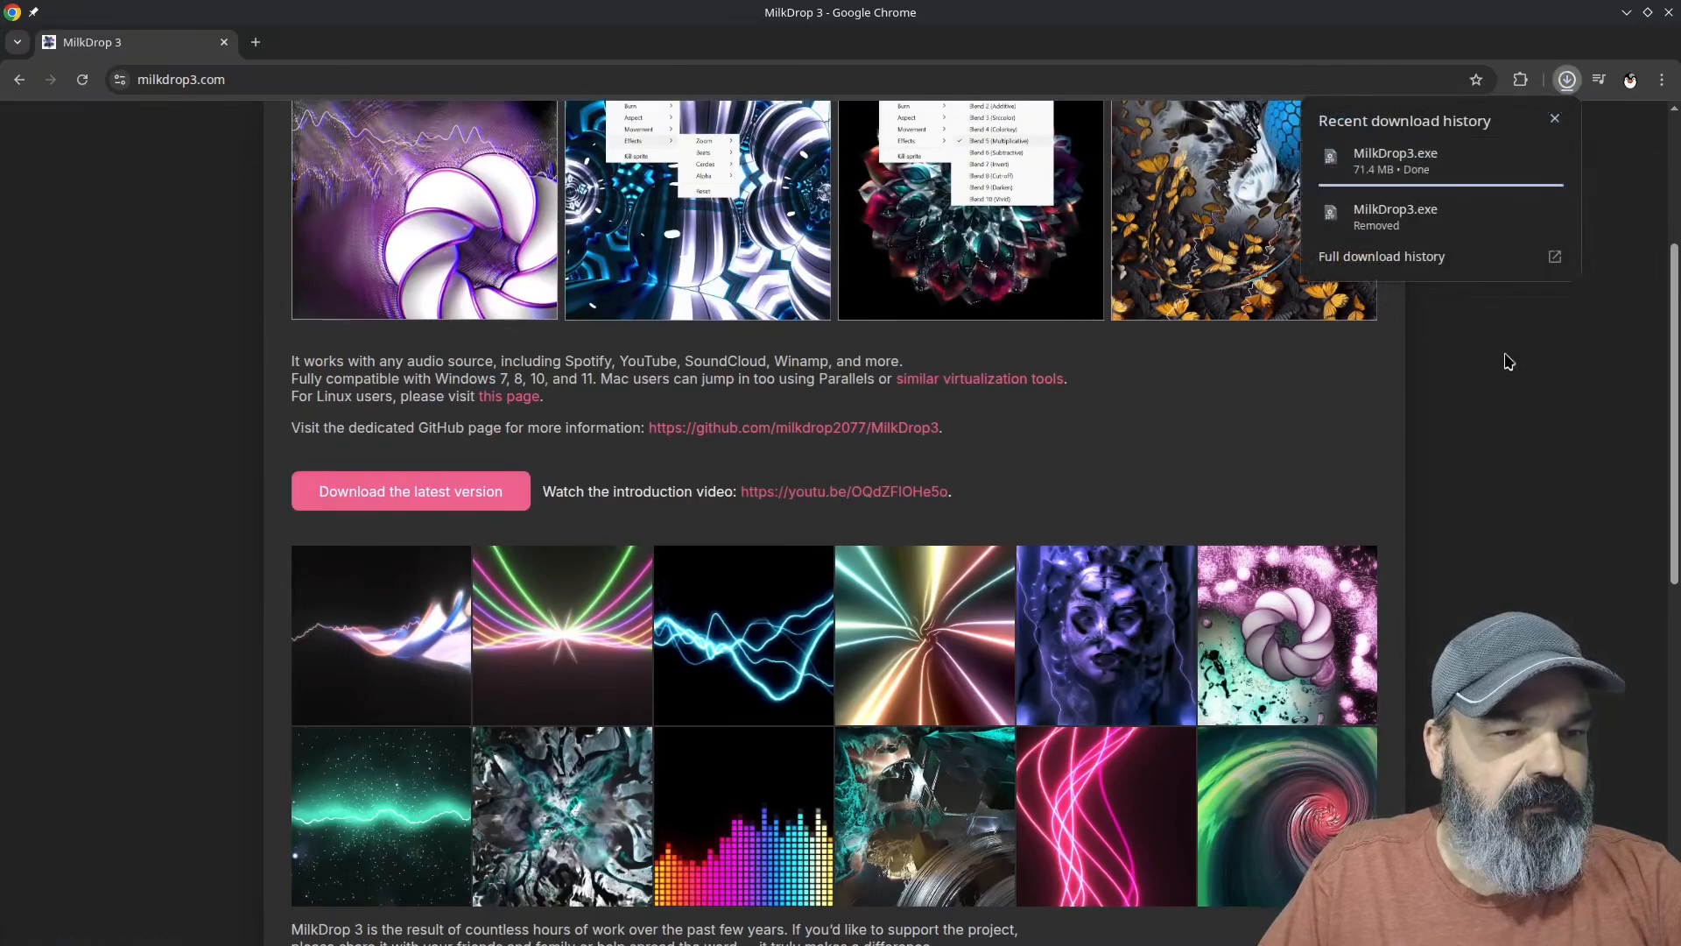
left_click(1568, 91)
left_click(1566, 92)
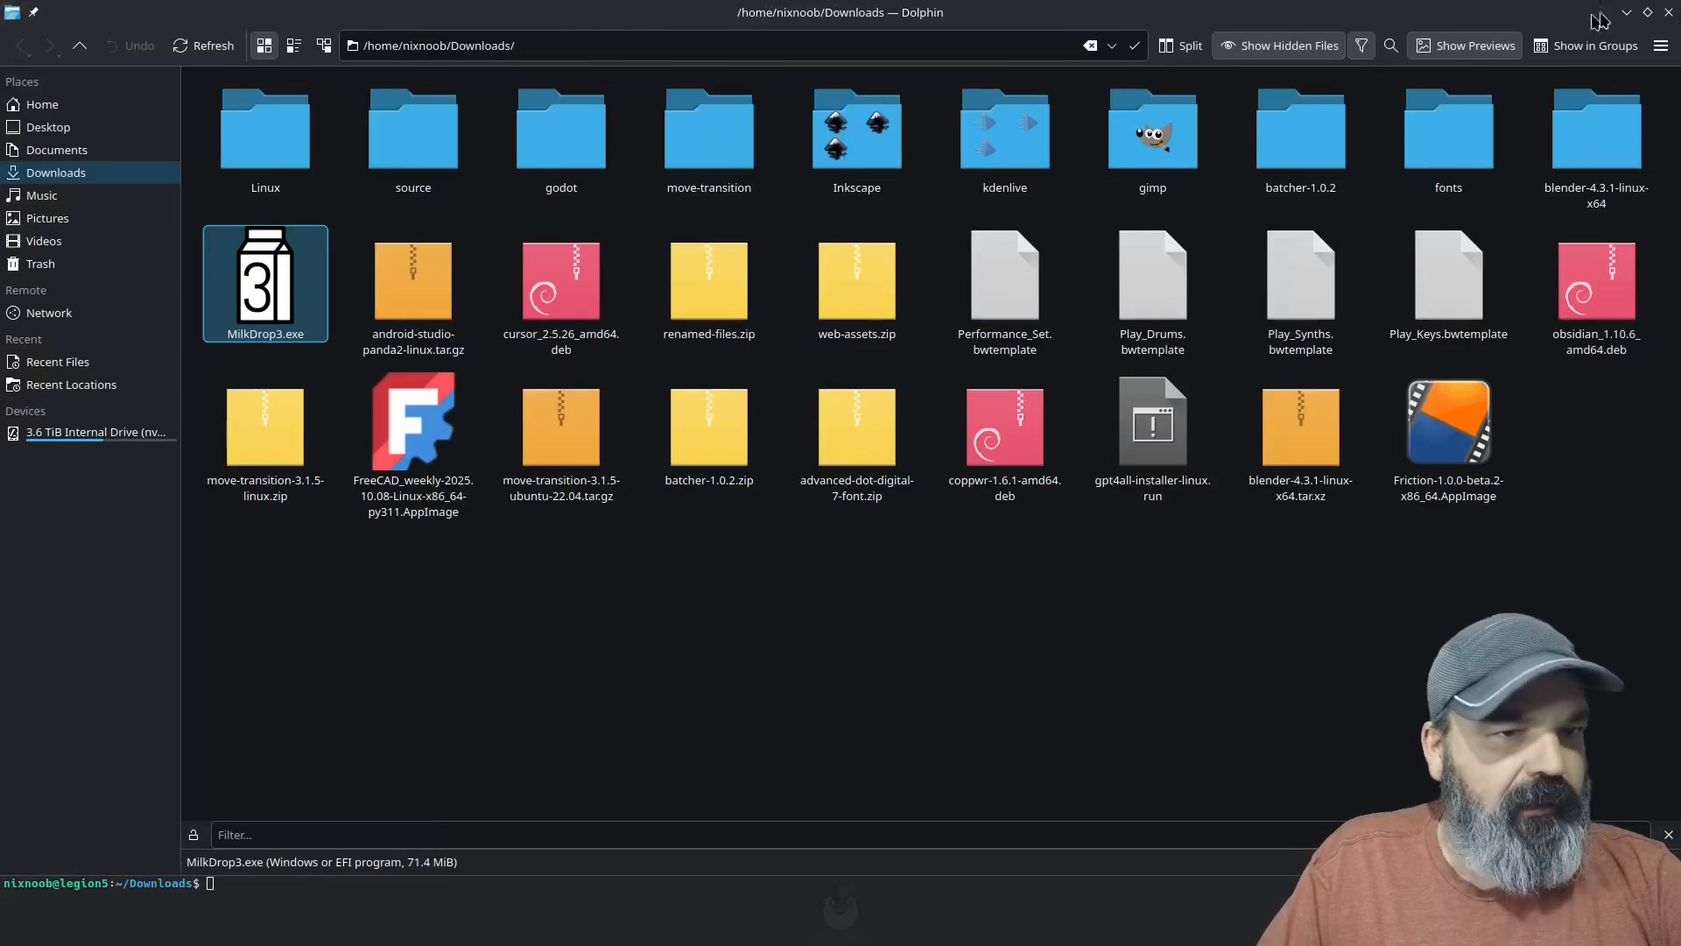
left_click(1627, 12)
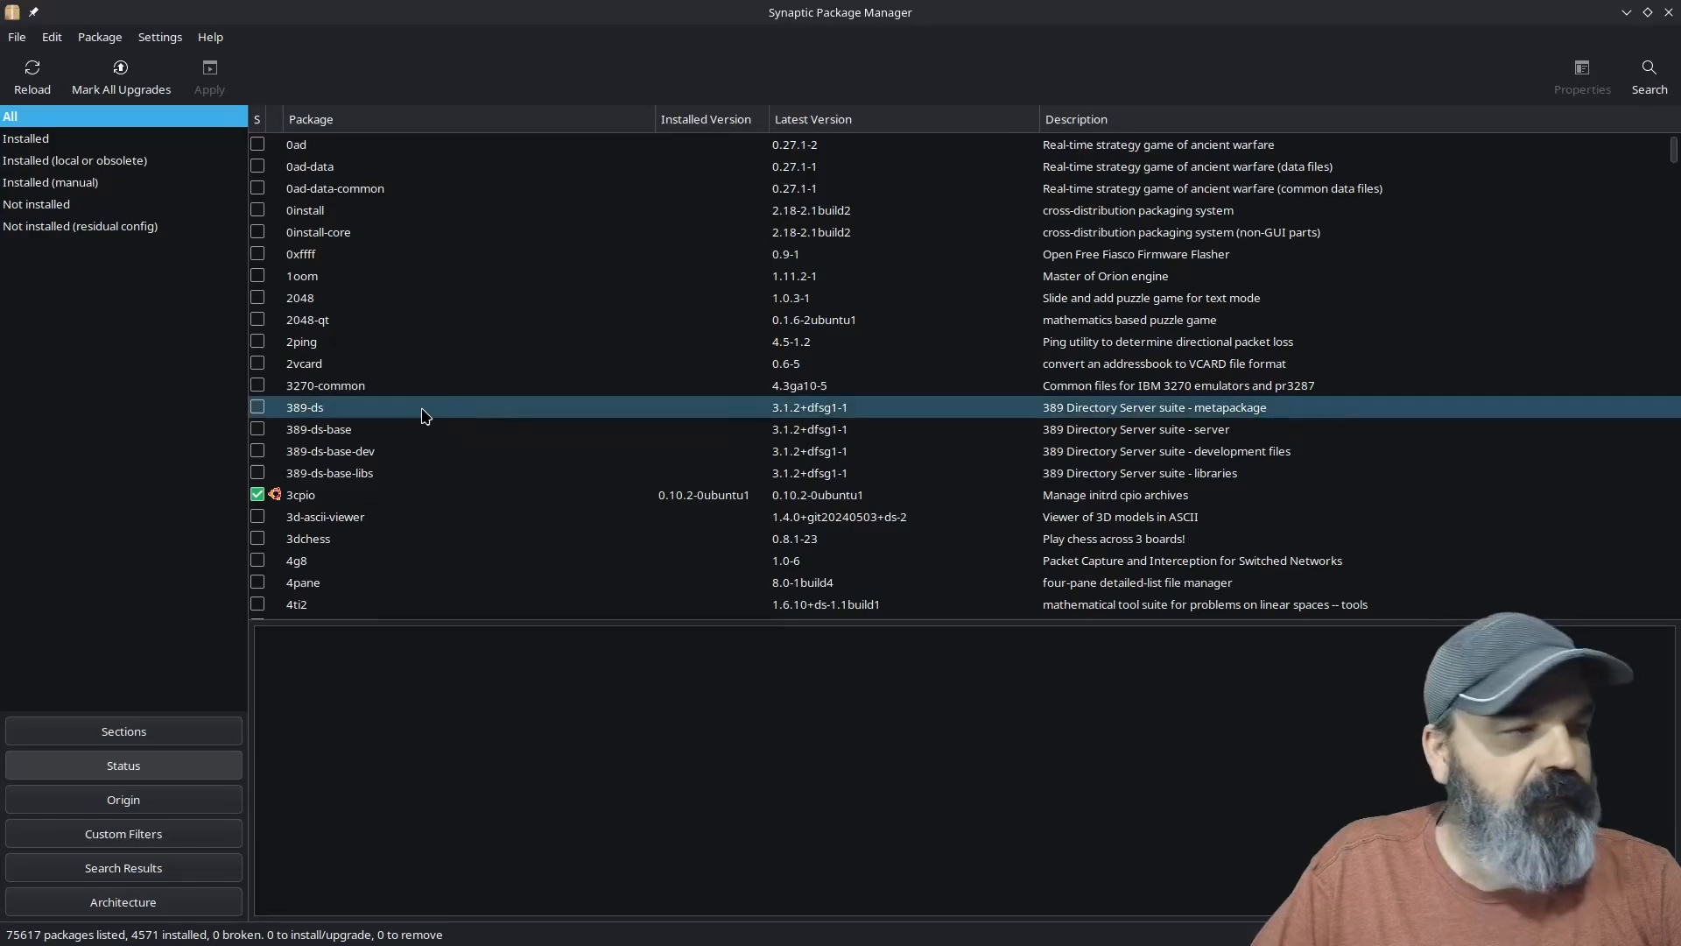
Step: Search Synaptic Package Manager for wine in package descriptions and names, and look through the matching packages
left_click(1649, 78)
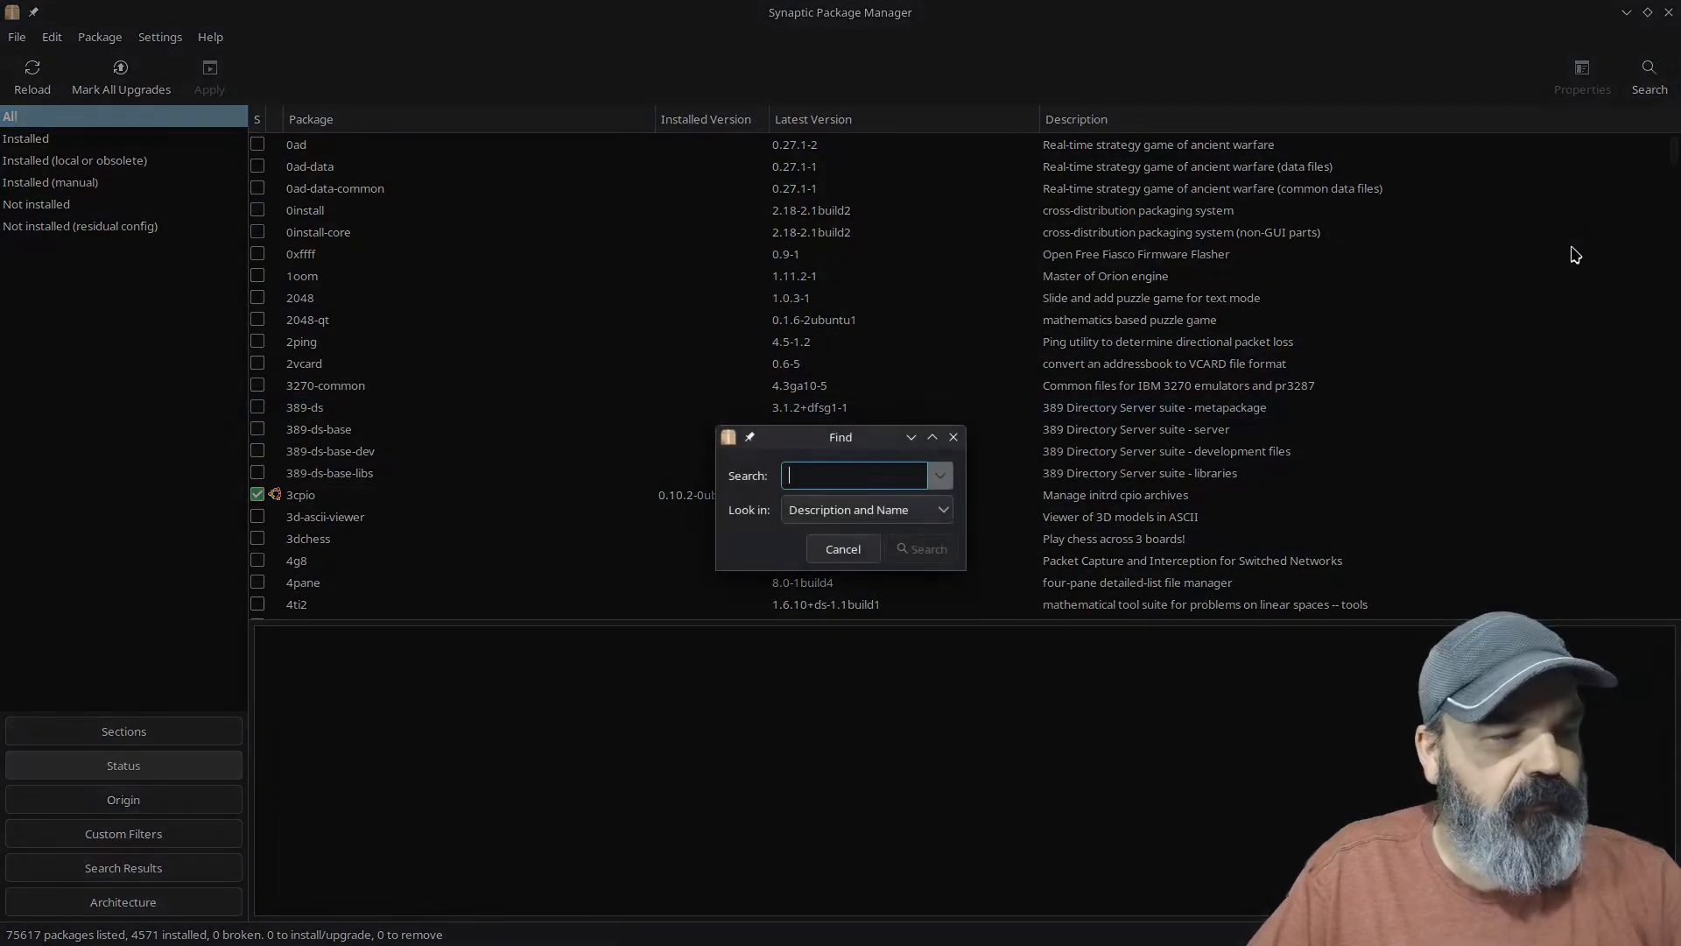
type("snap")
key("Return")
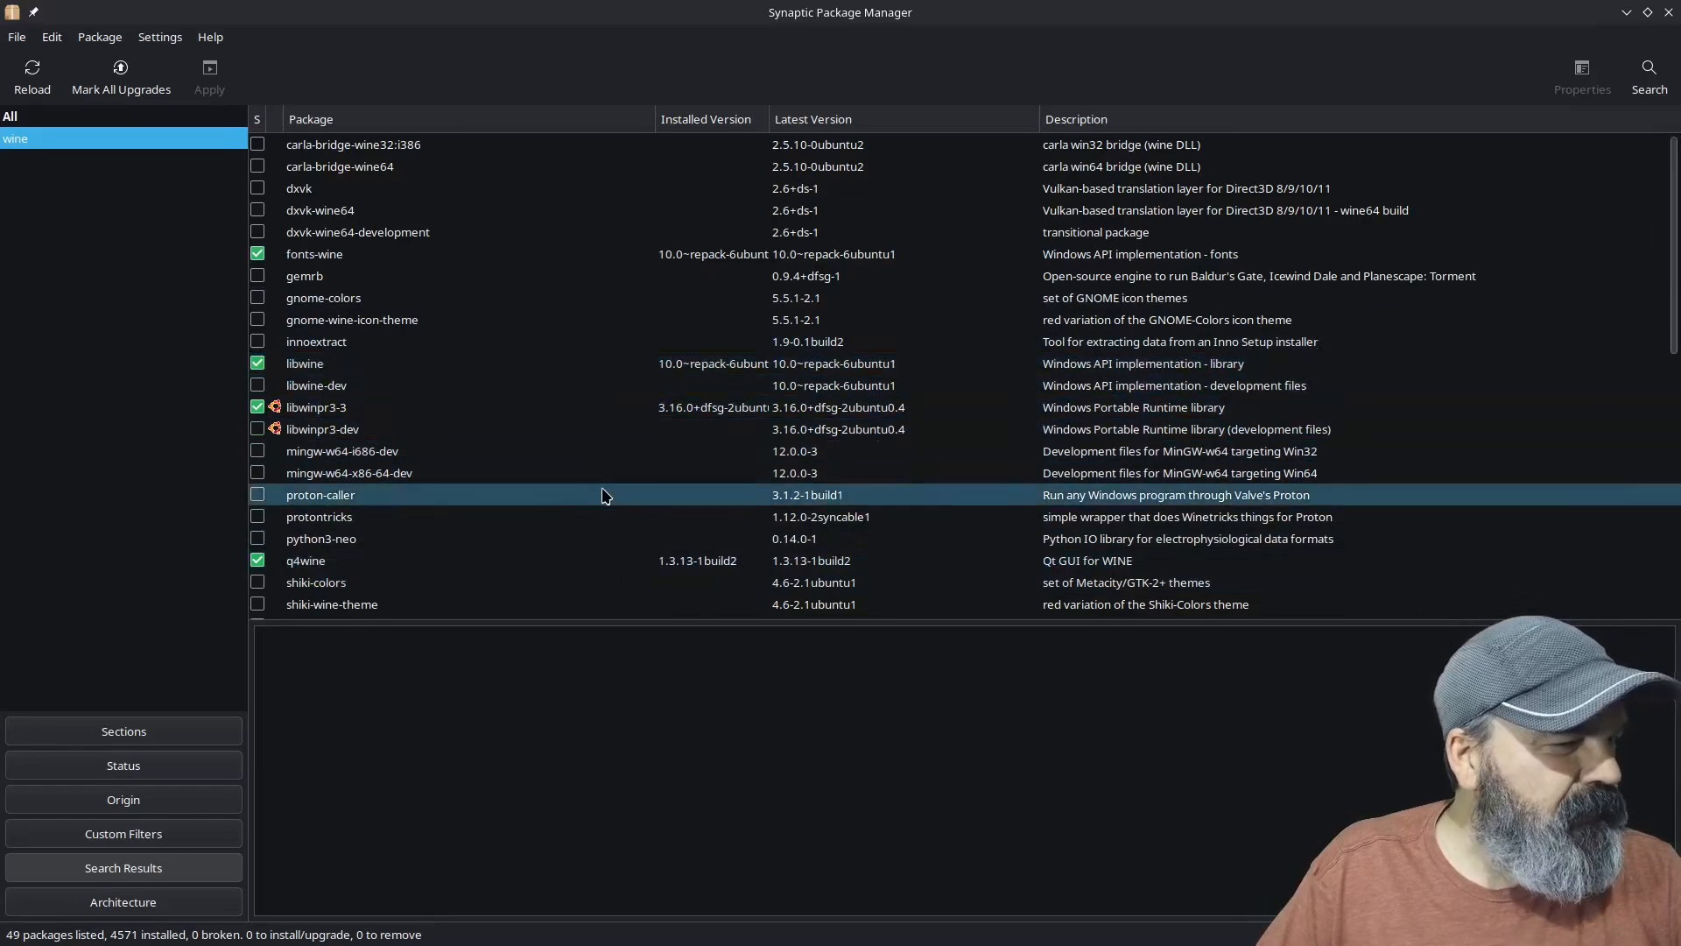
scroll(603, 494, "down", 5)
scroll(602, 495, "up", 5)
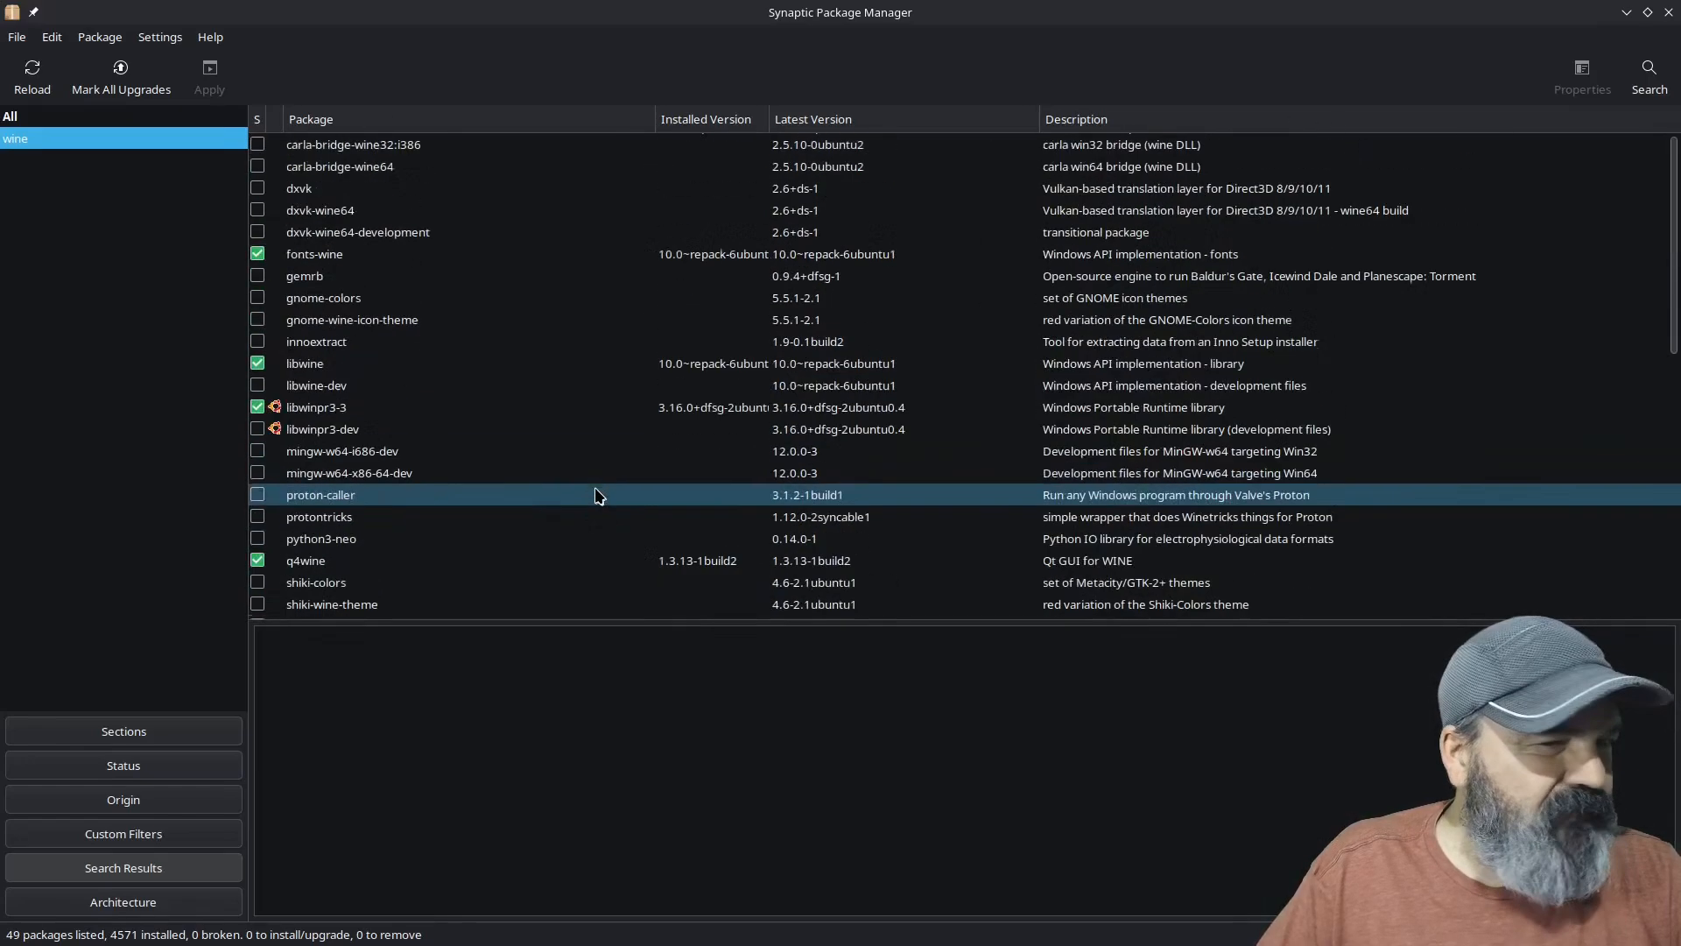
Step: Search the packages for winehq, check the winehq-staging entry, and close the package manager
left_click(1650, 73)
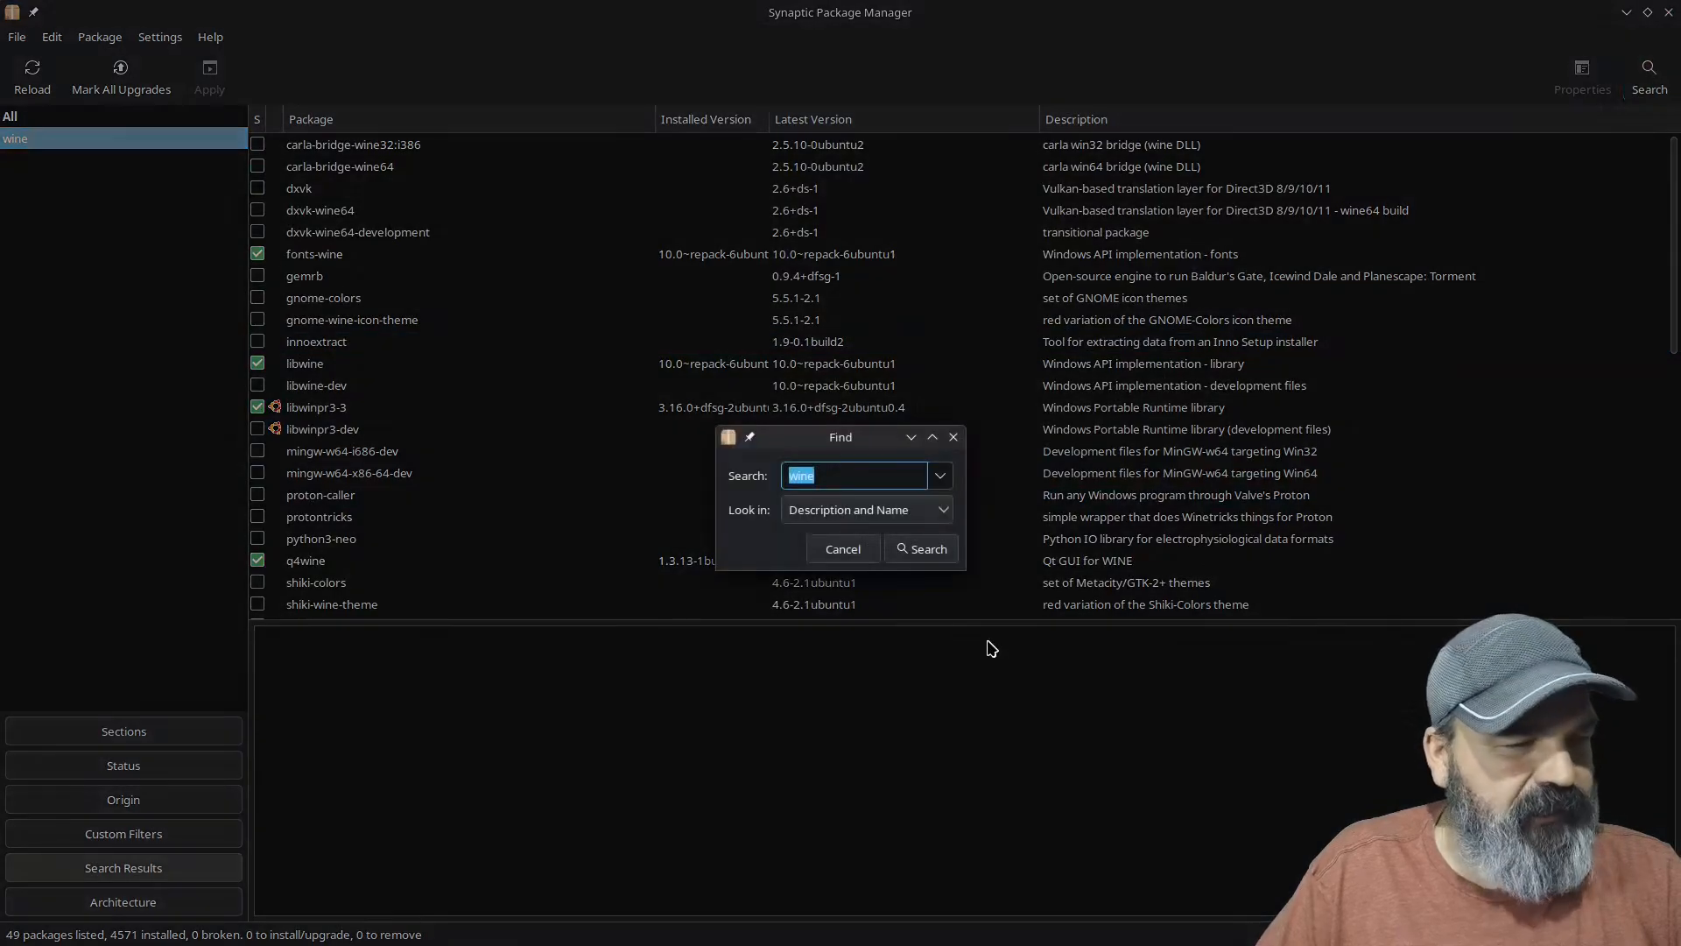
type("wineh")
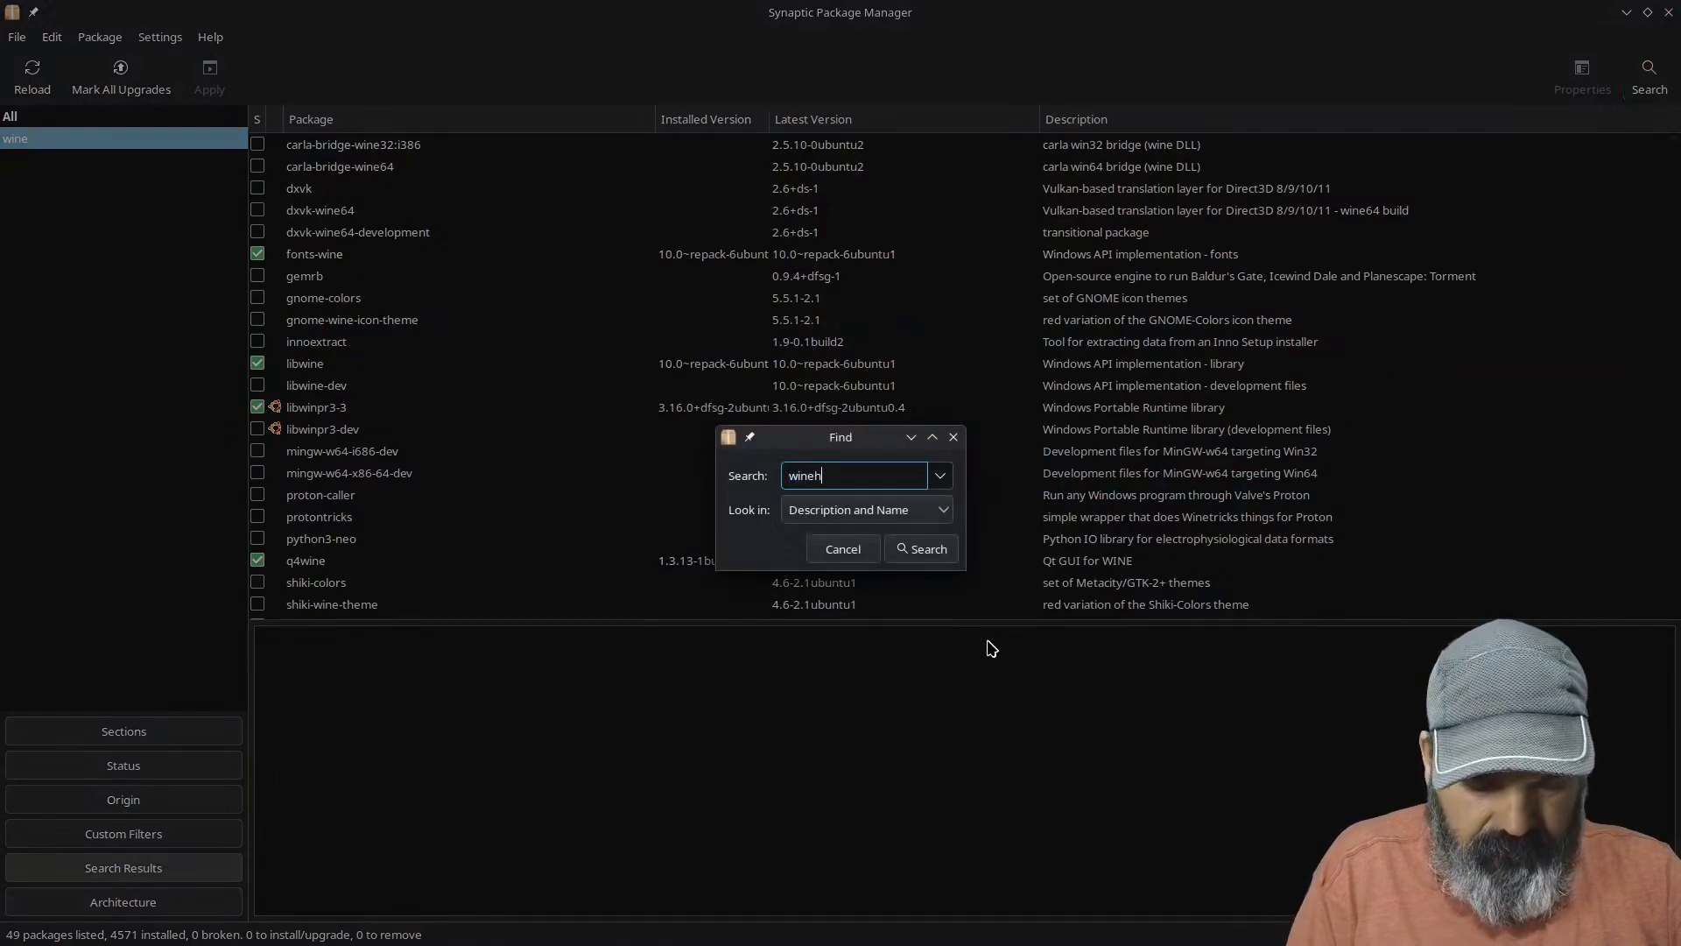
type("q")
key("Return")
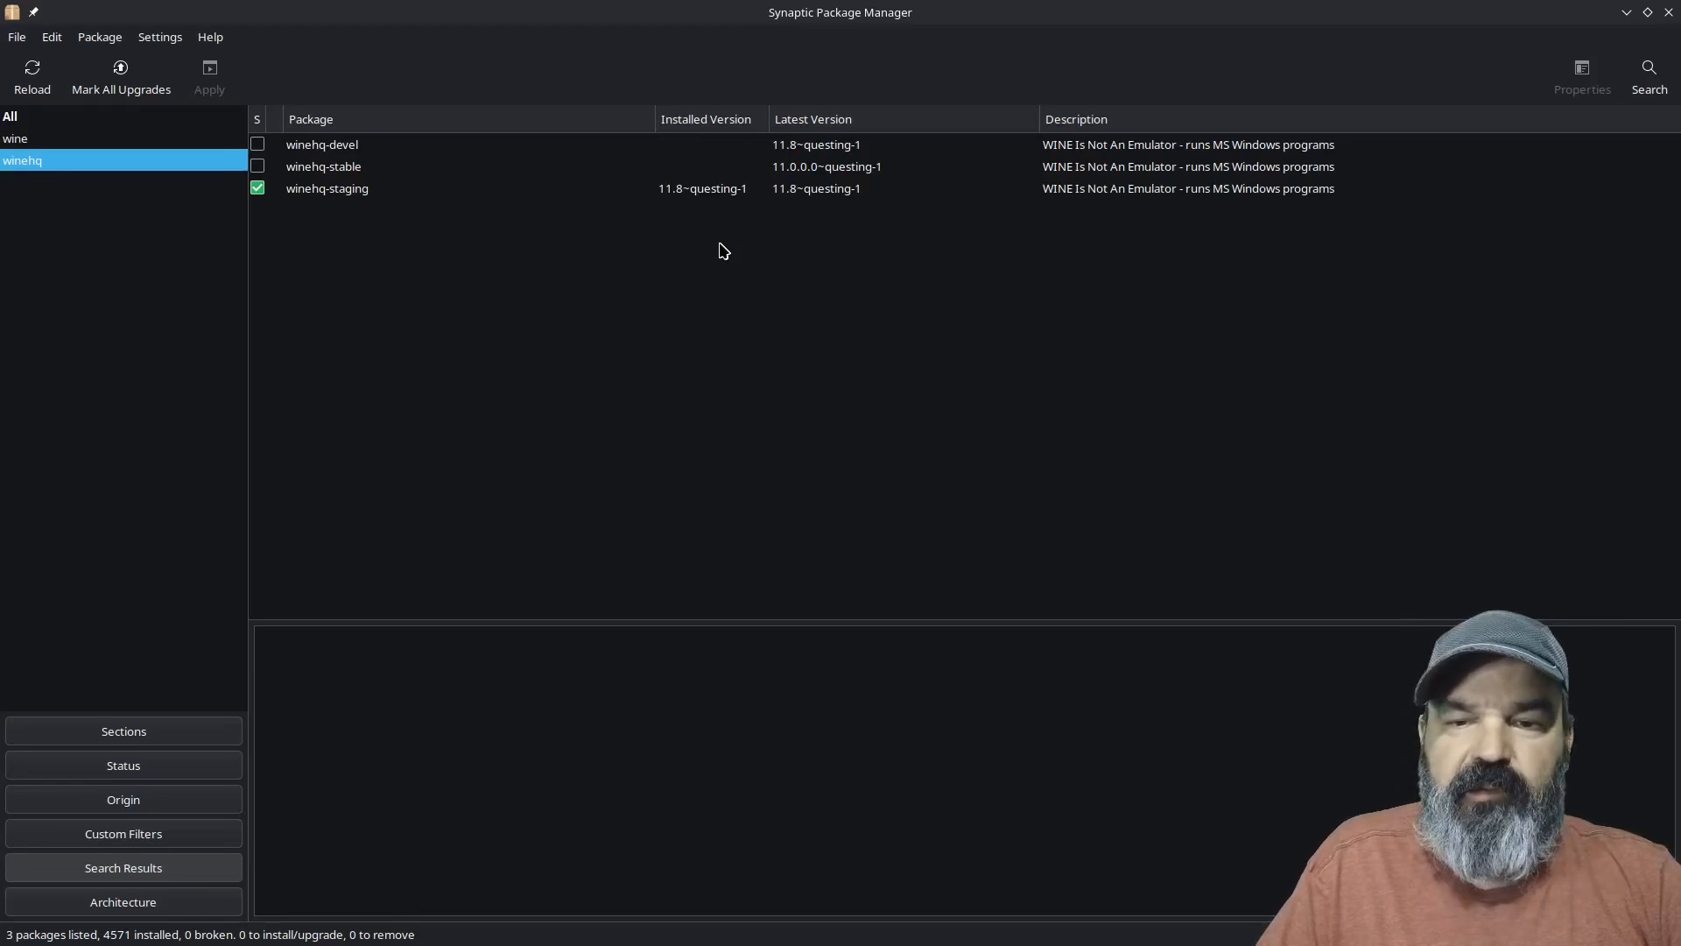
left_click(366, 192)
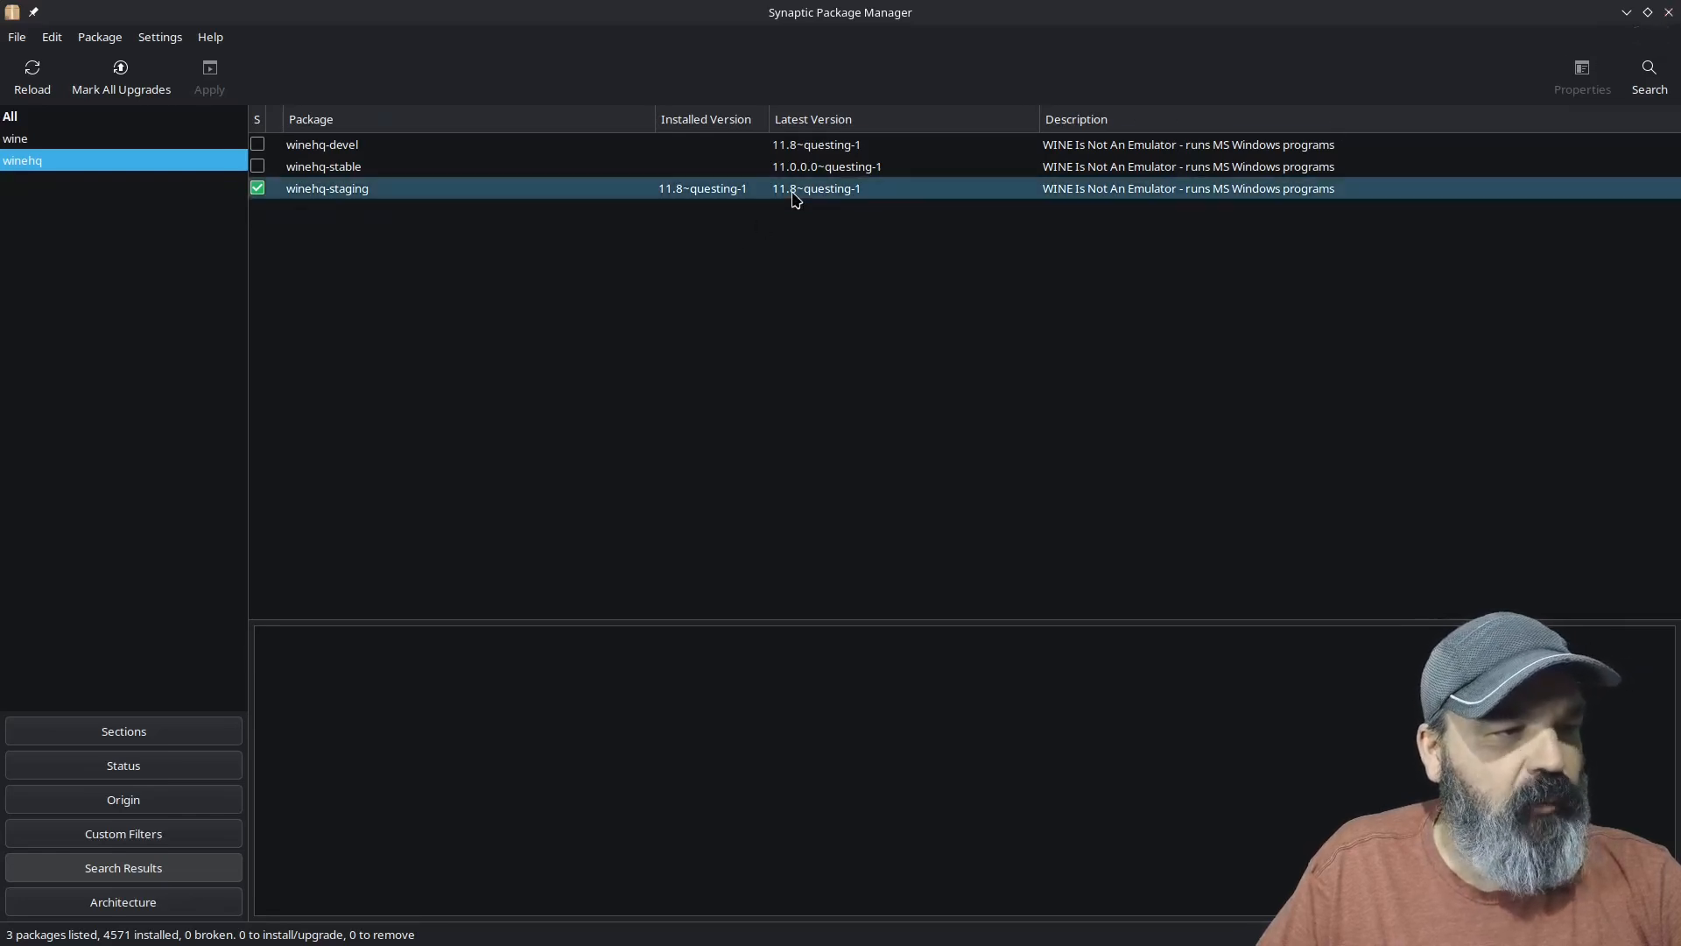
left_click(1669, 12)
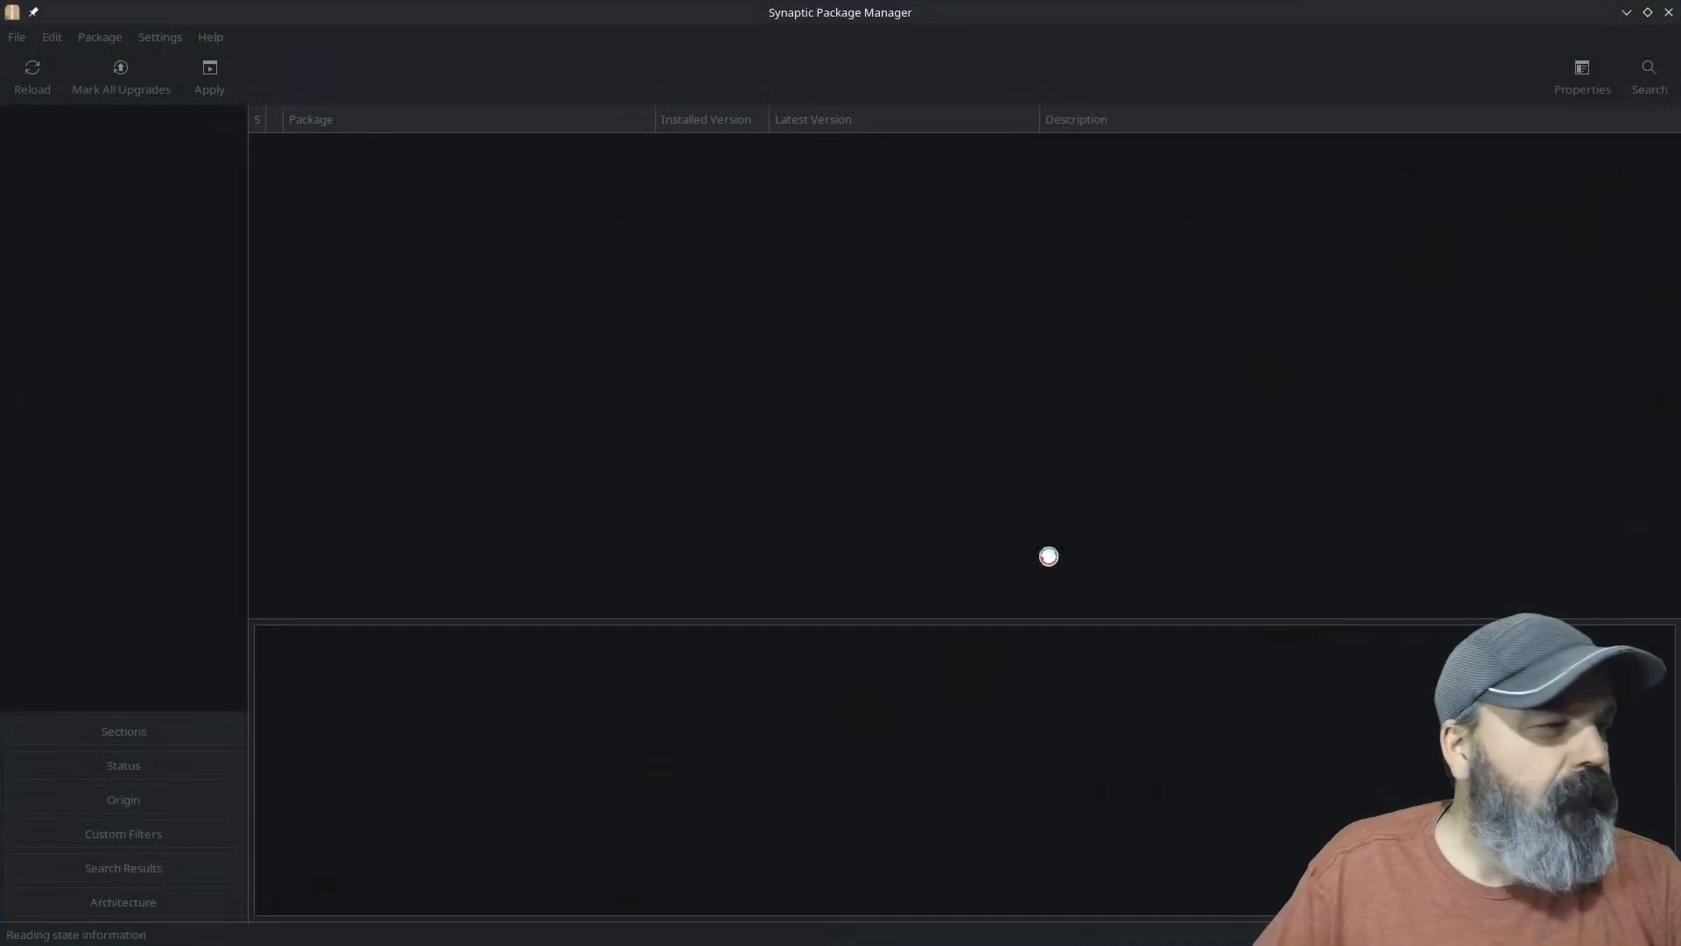
Step: Search Synaptic for wine by package name only, review the Wine packages, and close the package manager
left_click(1649, 77)
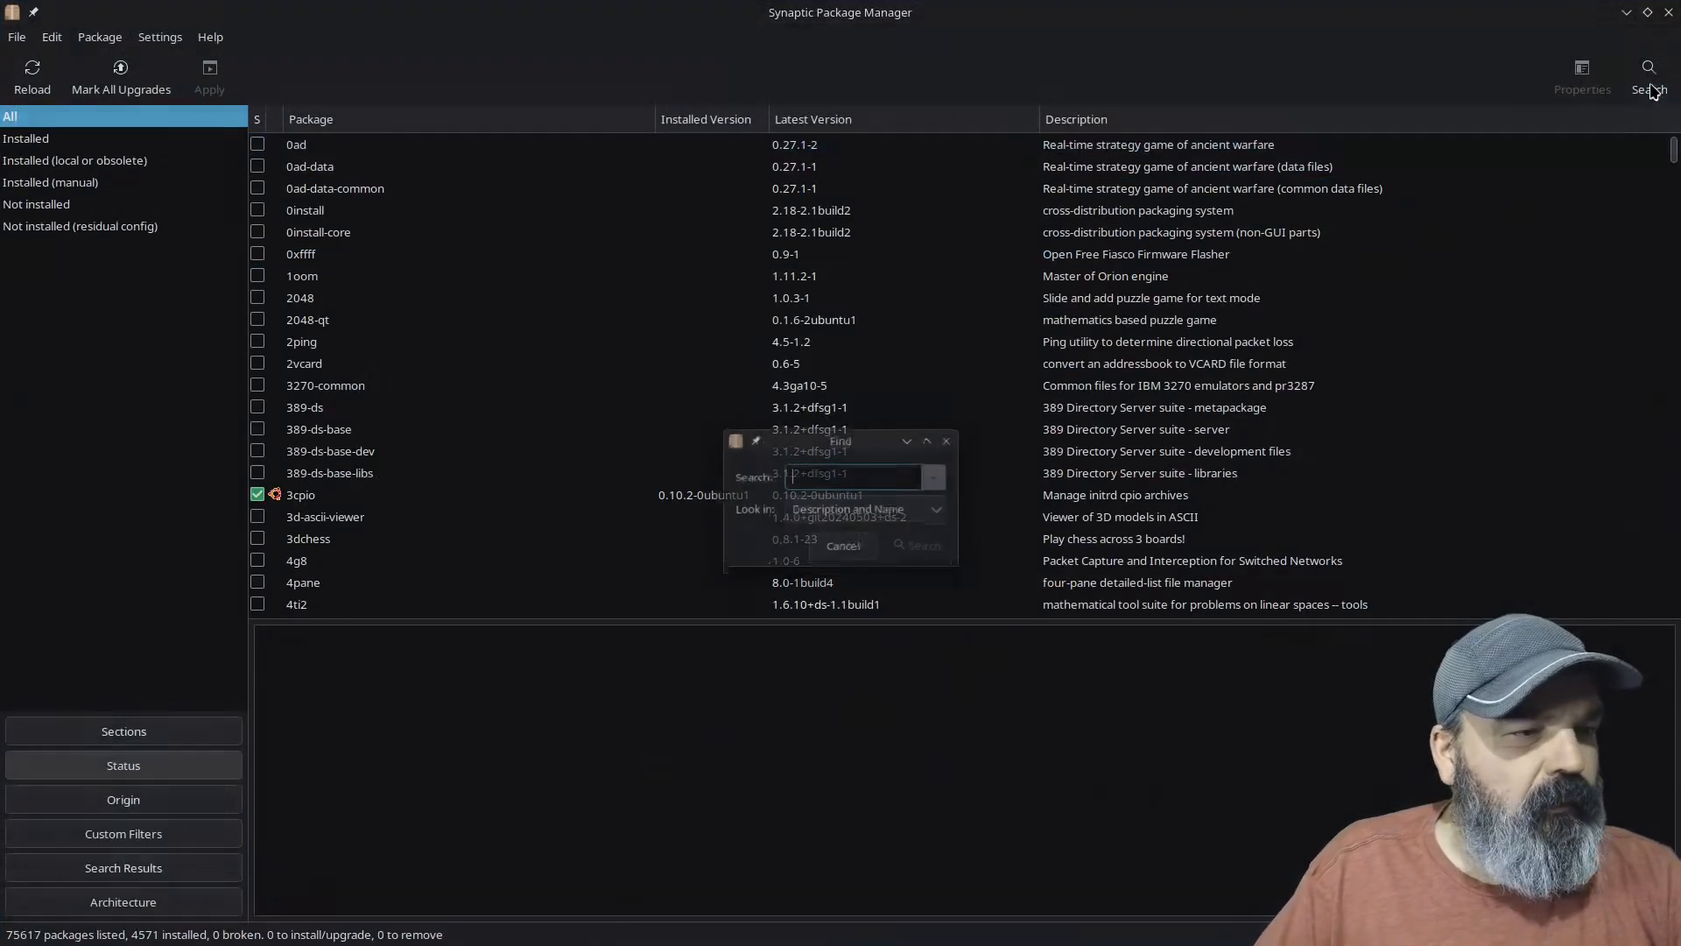
type("wine")
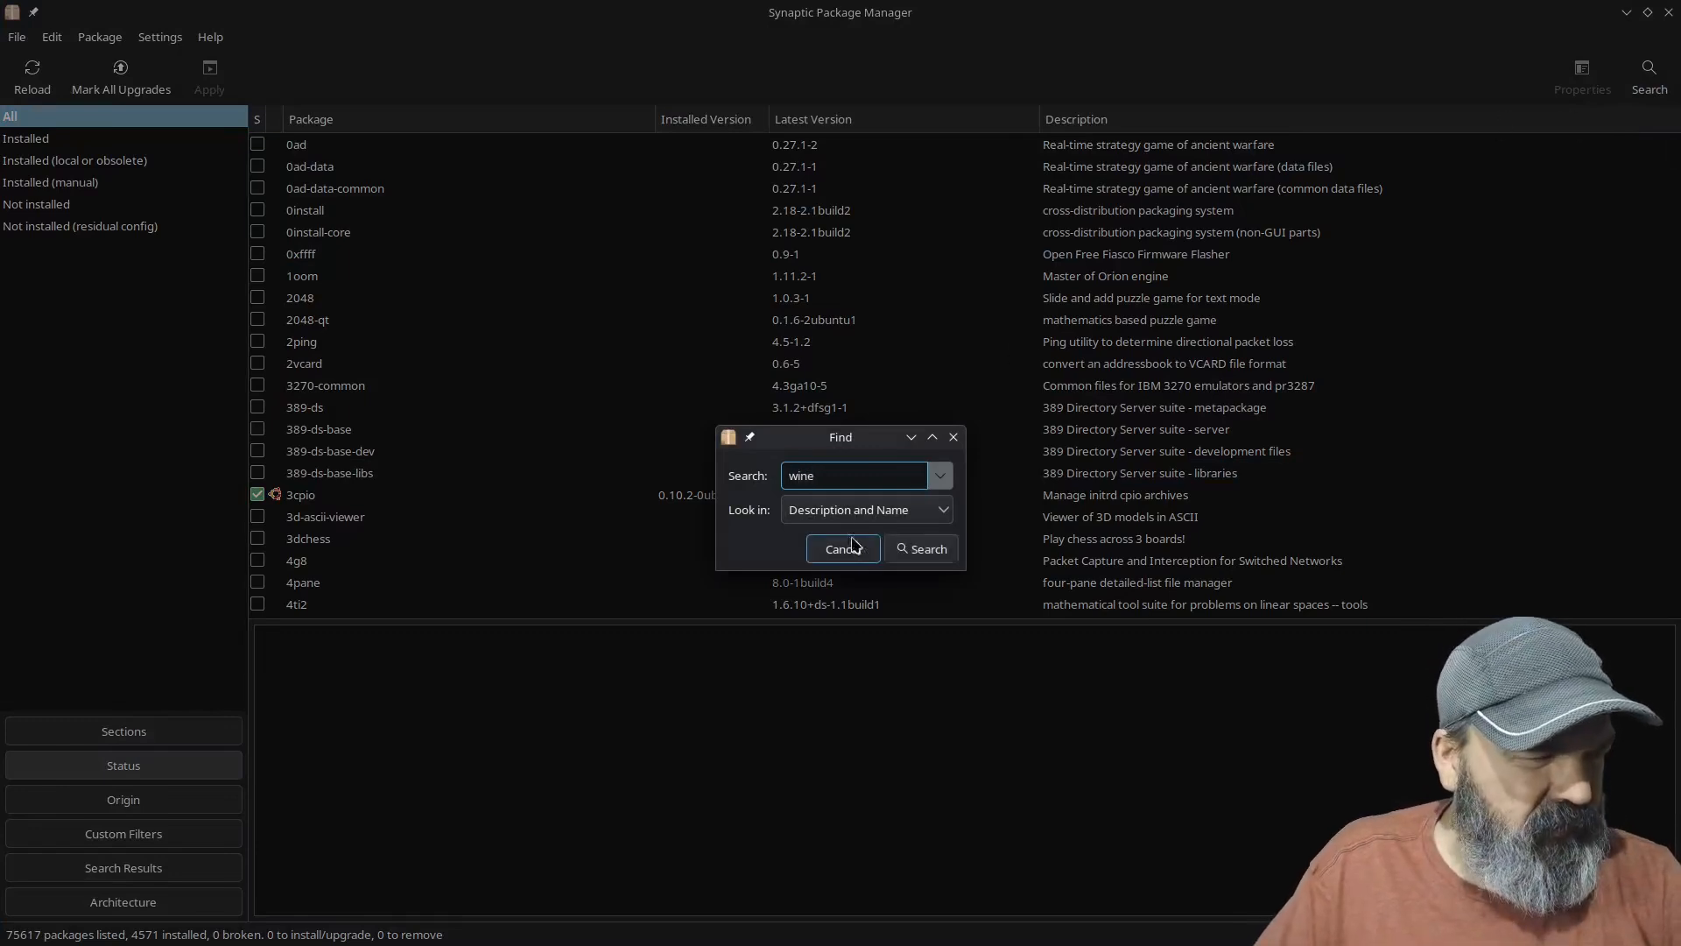
left_click(938, 510)
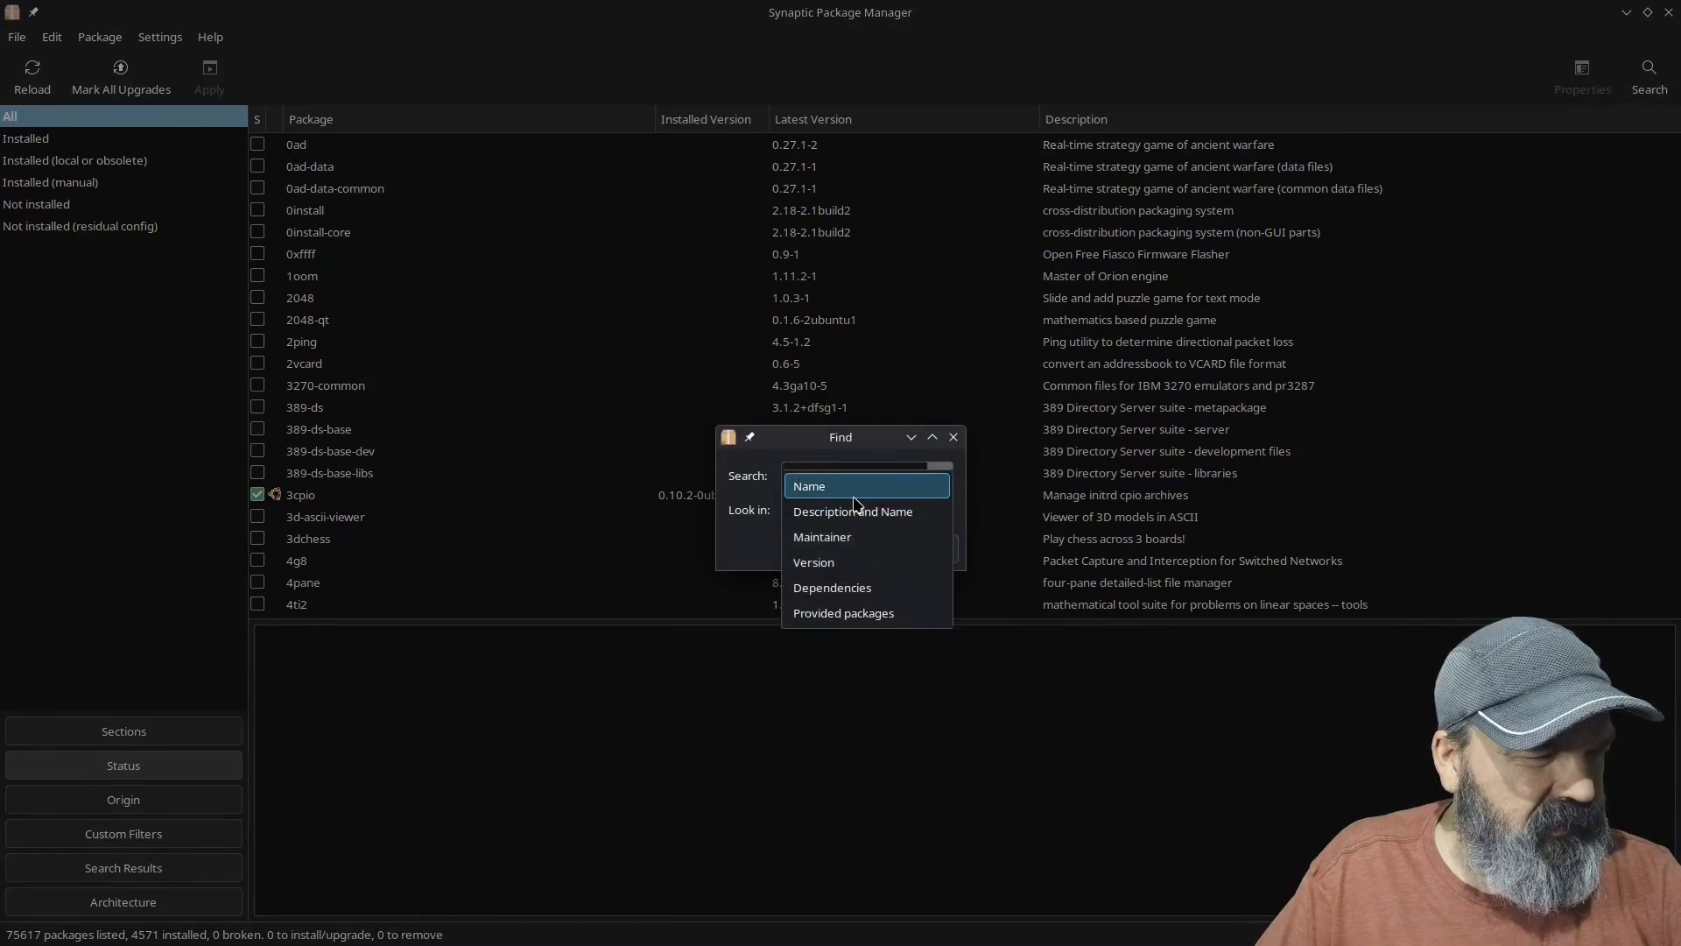
left_click(828, 488)
left_click(920, 559)
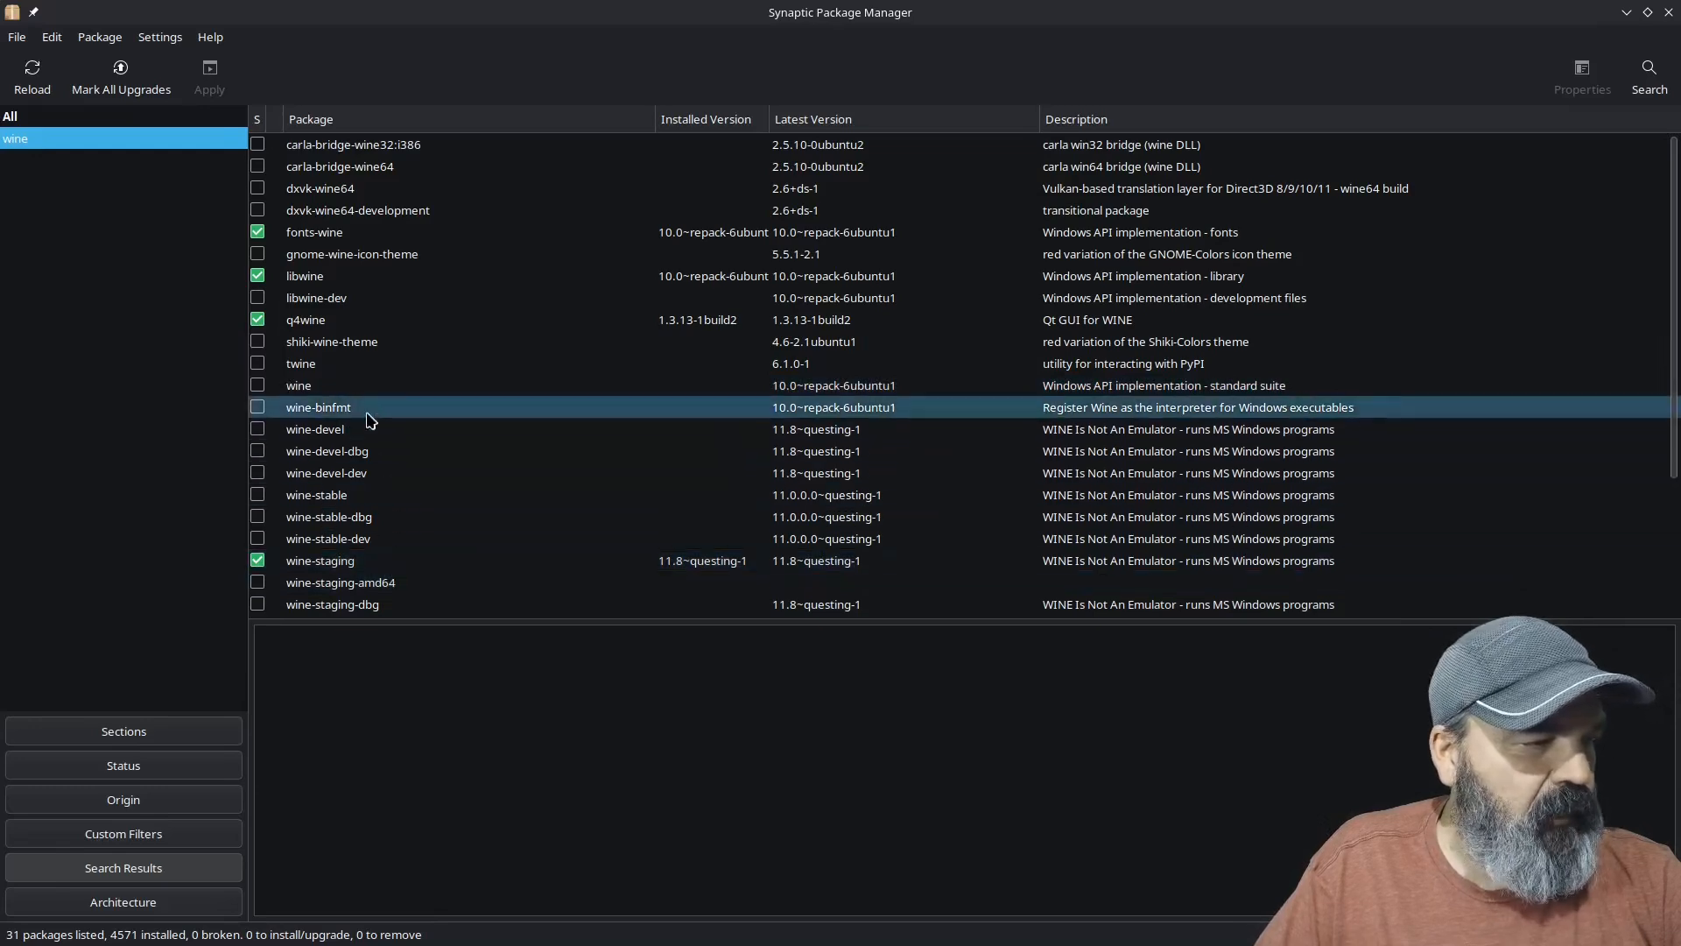
left_click(1666, 12)
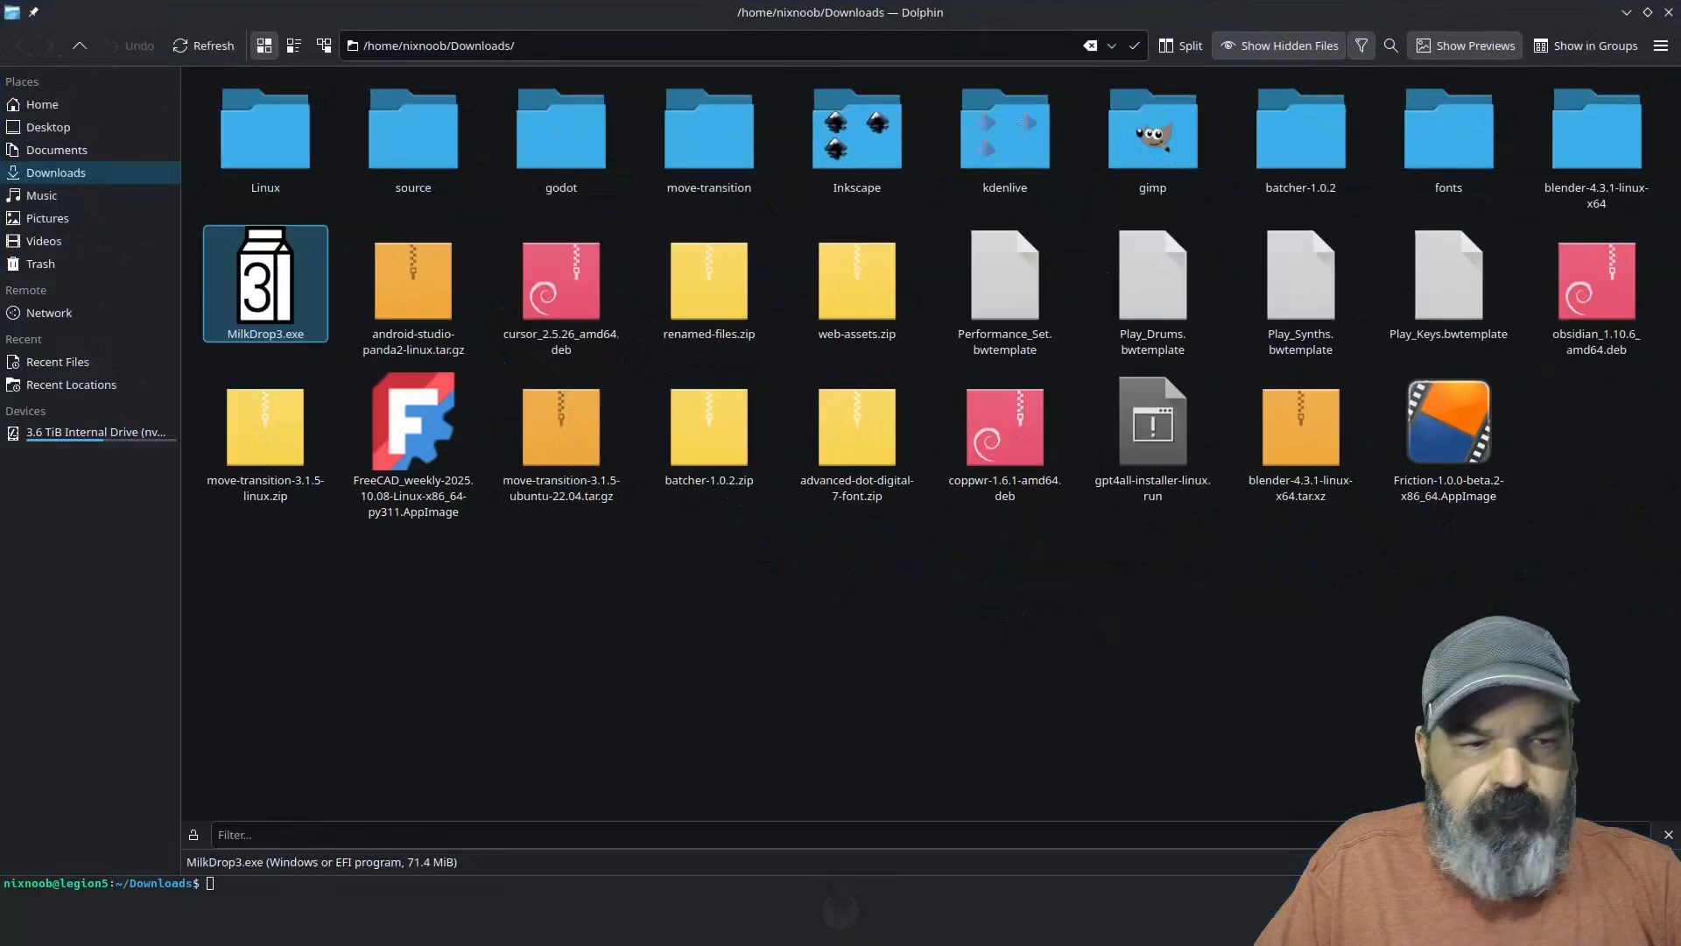
Step: Open MilkDrop3.exe from the Downloads folder with Q4Wine
right_click(295, 296)
mouse_move(397, 333)
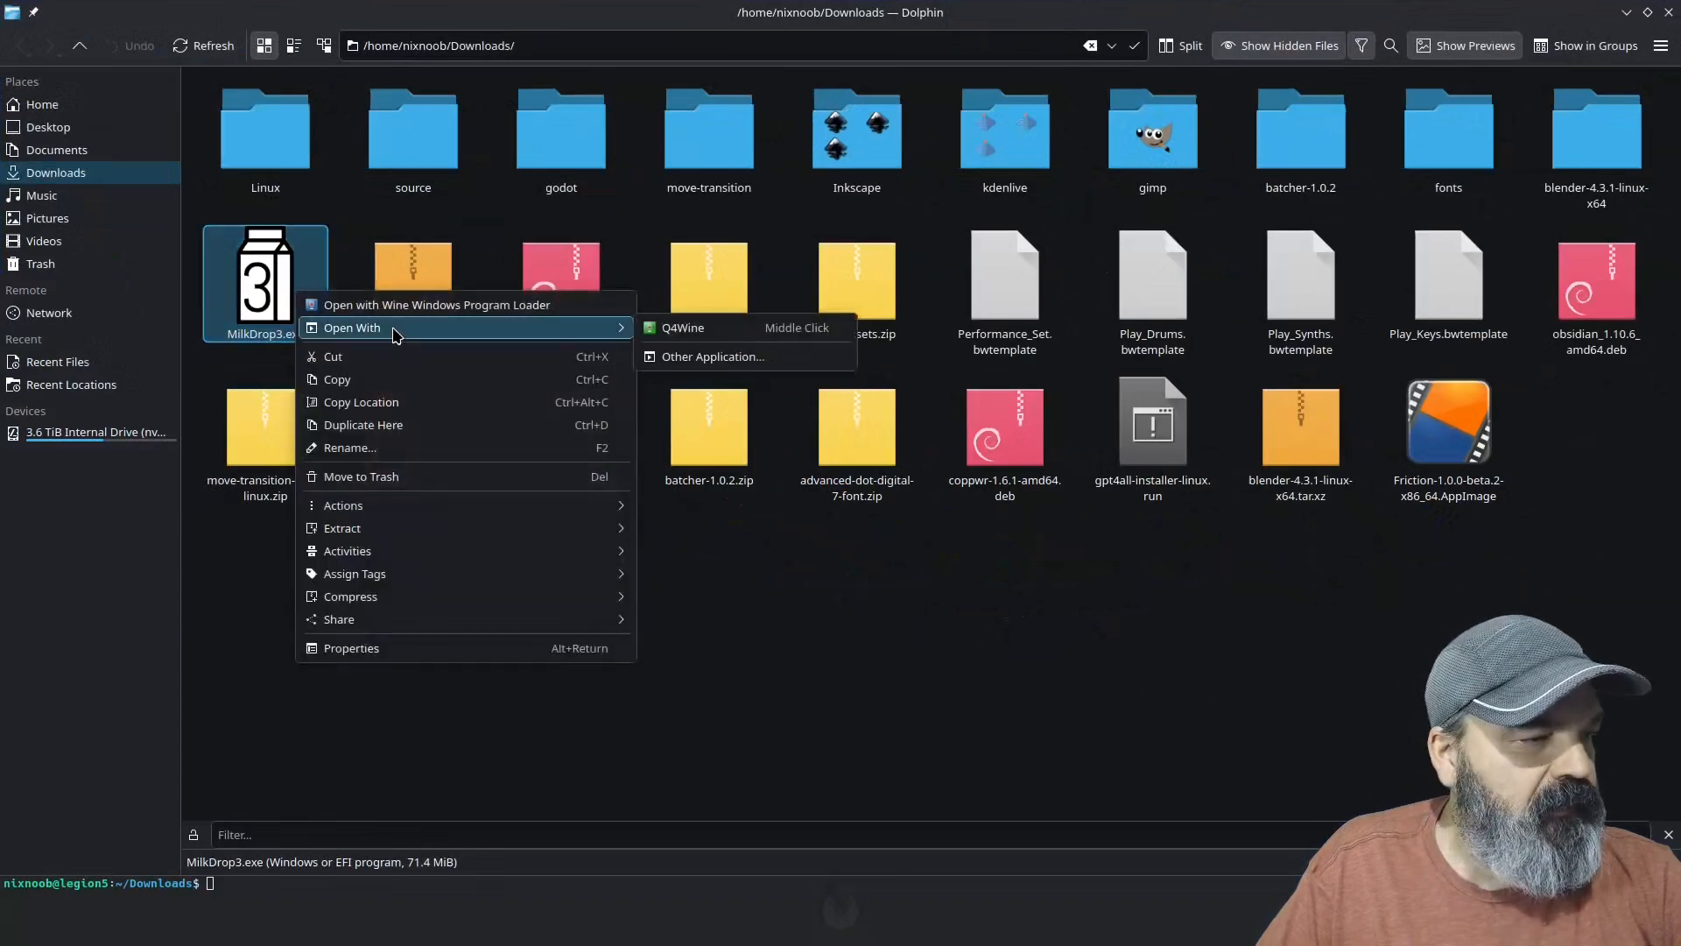
left_click(740, 333)
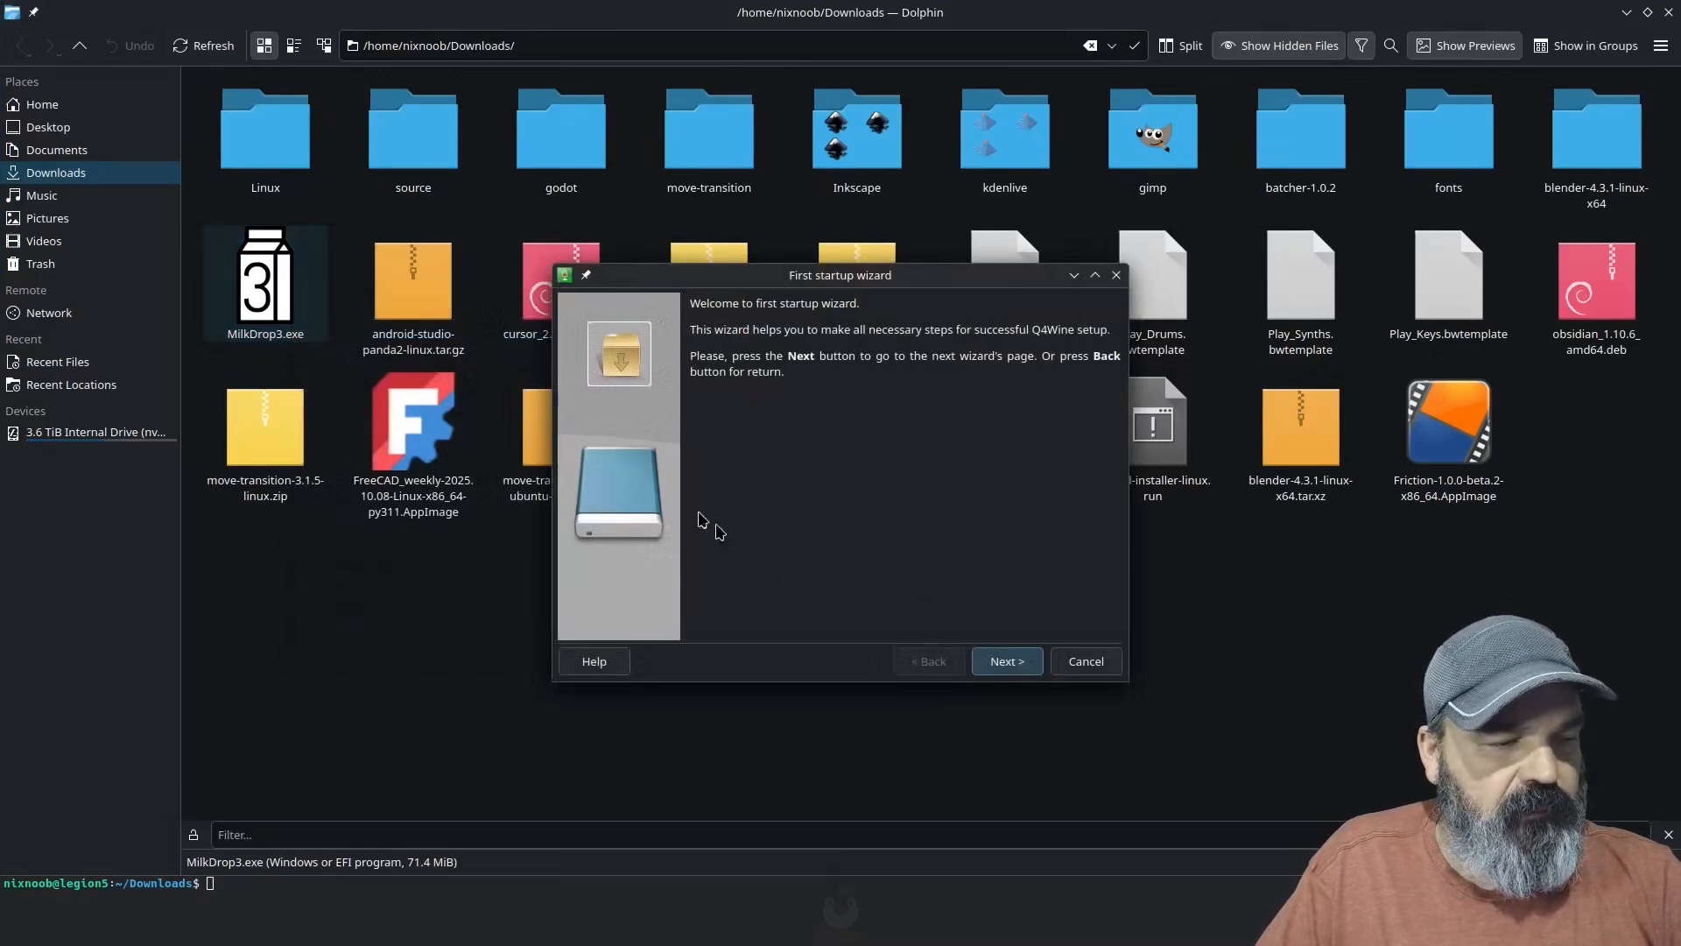
Step: Complete the Q4Wine first startup wizard with the default paths, No Proxy, and the FuseISO quick mount profile
left_click(992, 661)
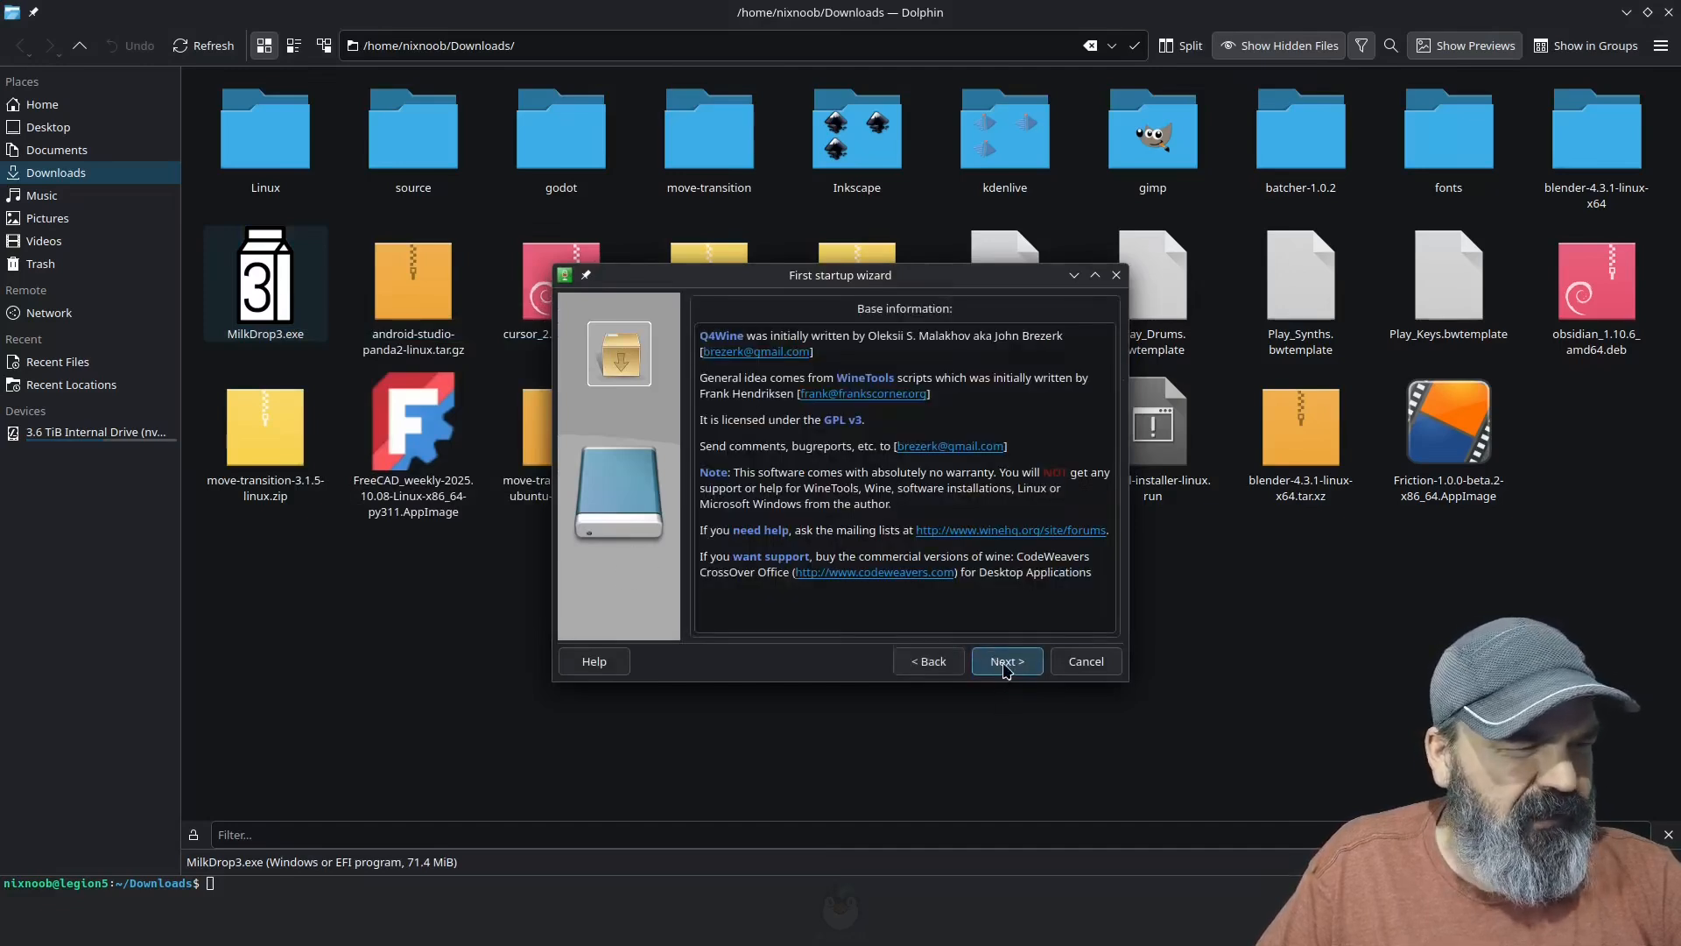
left_click(1004, 667)
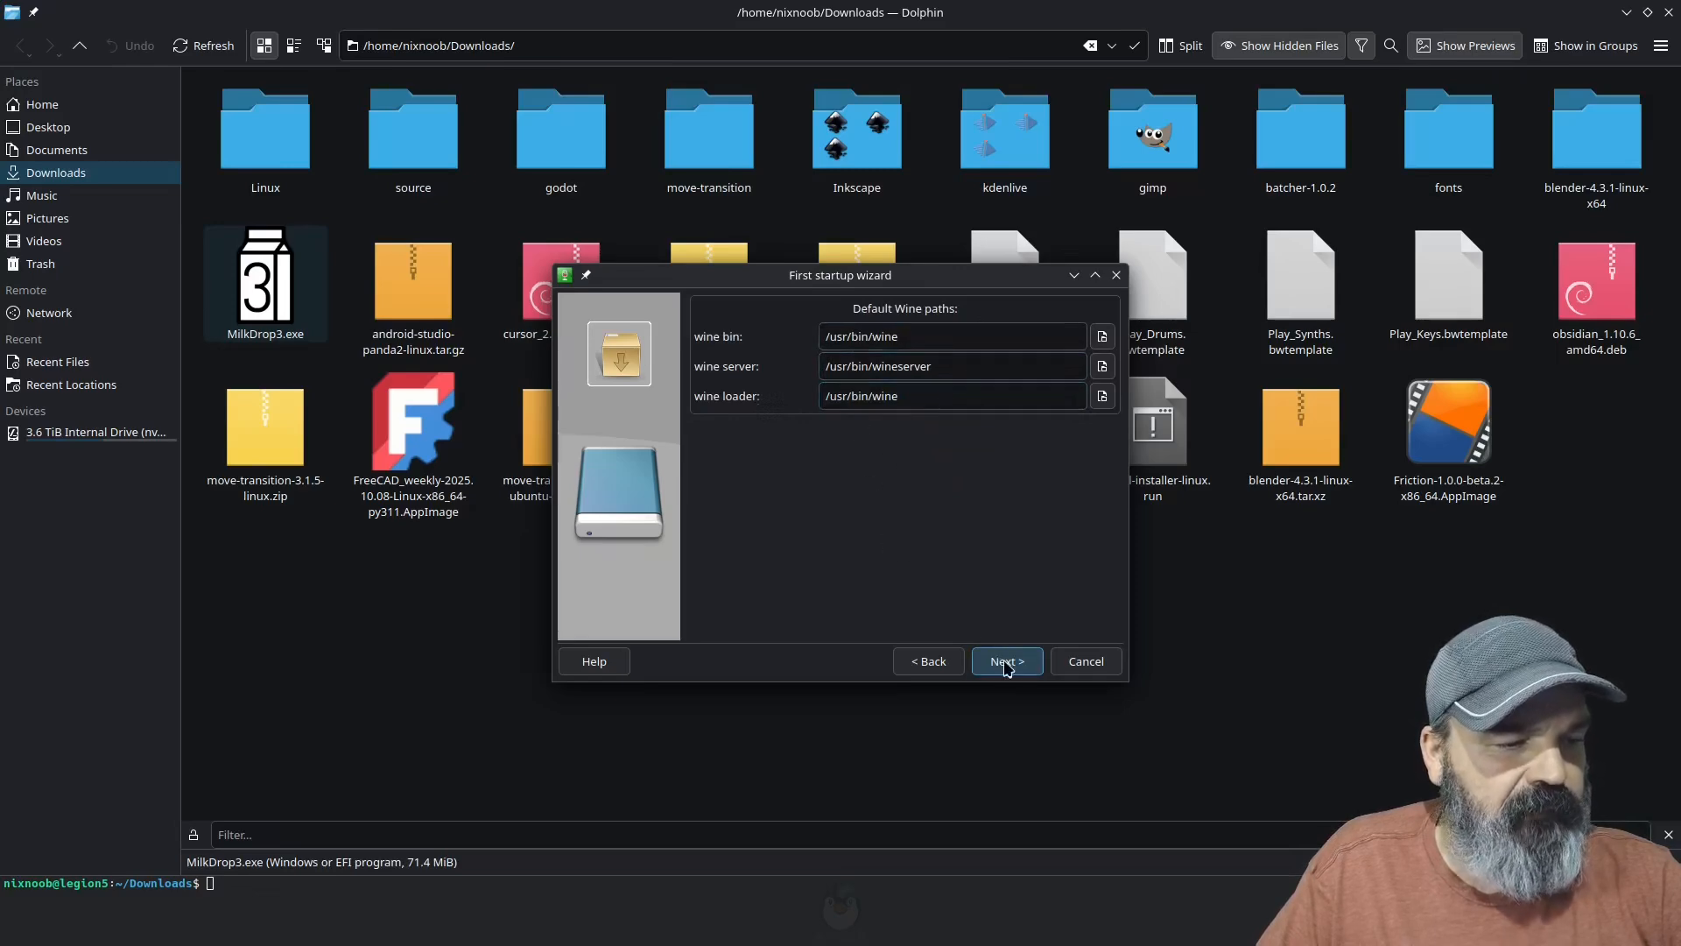
left_click(1005, 664)
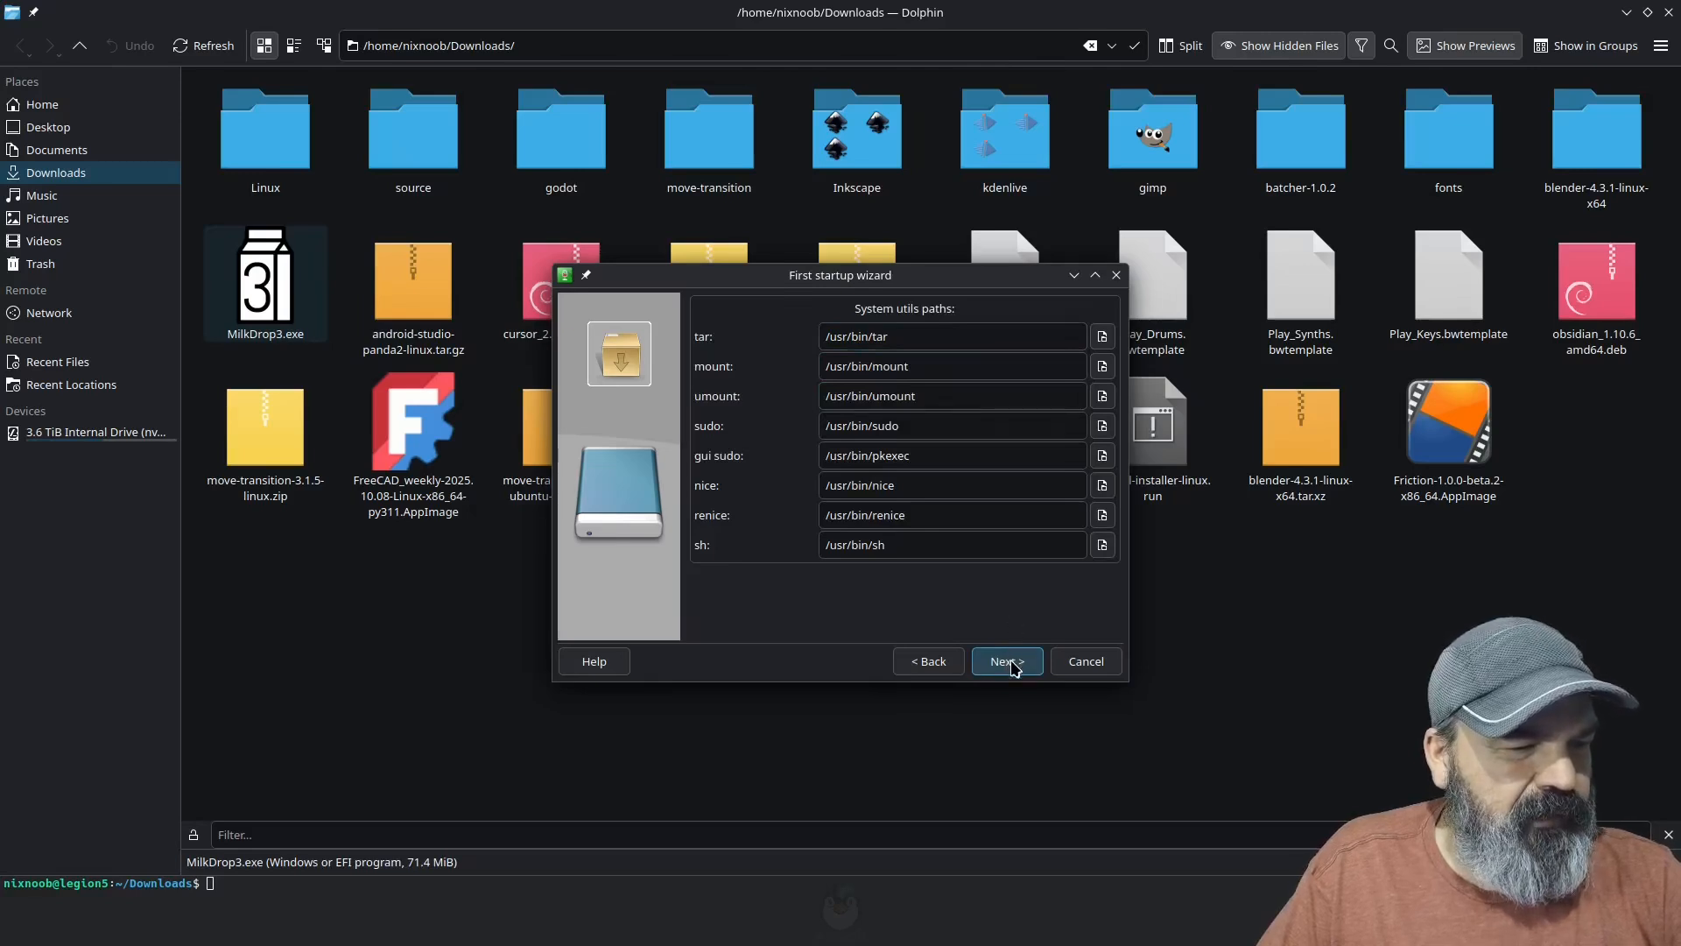
left_click(1013, 669)
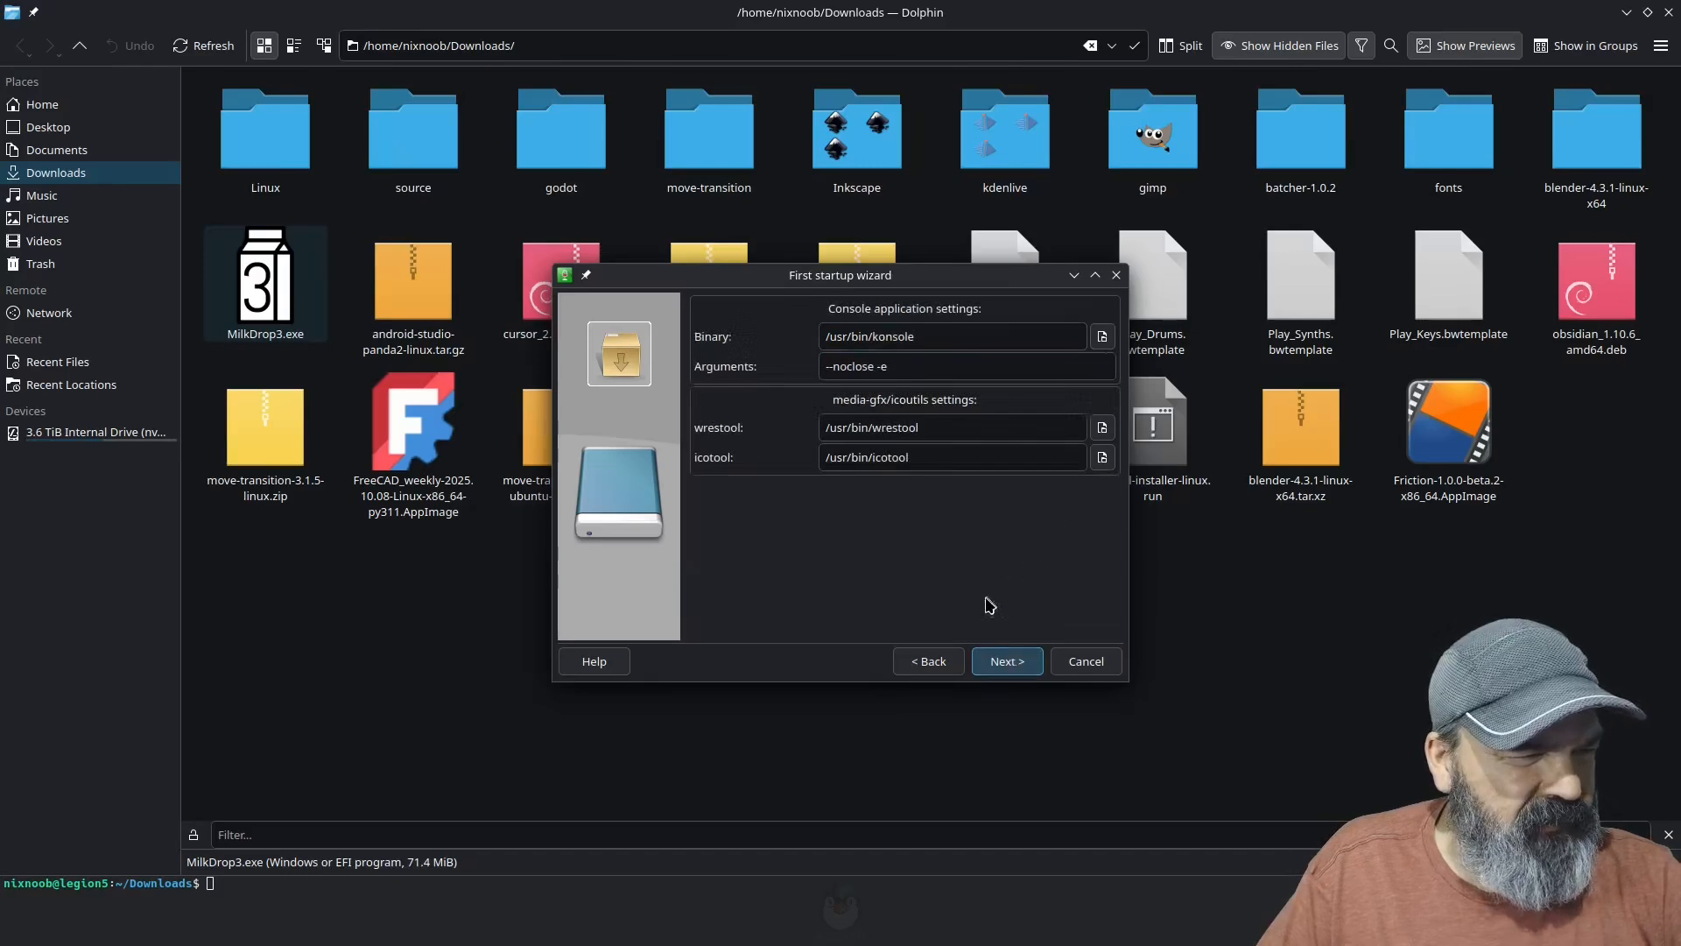
left_click(1009, 667)
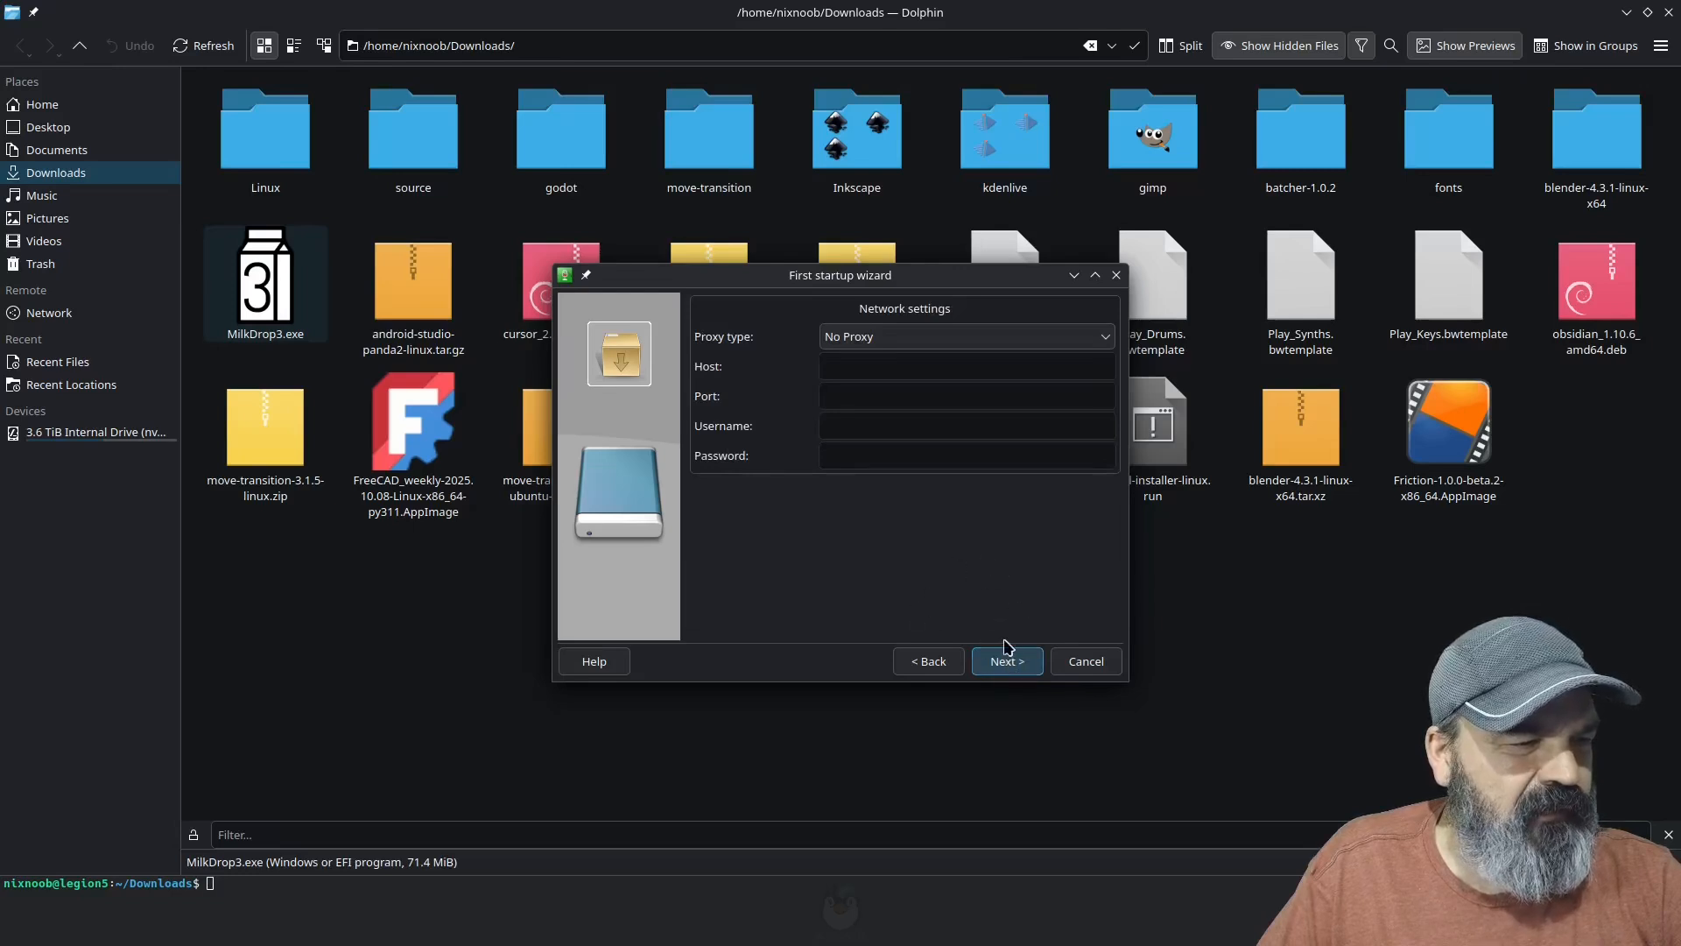
left_click(1006, 664)
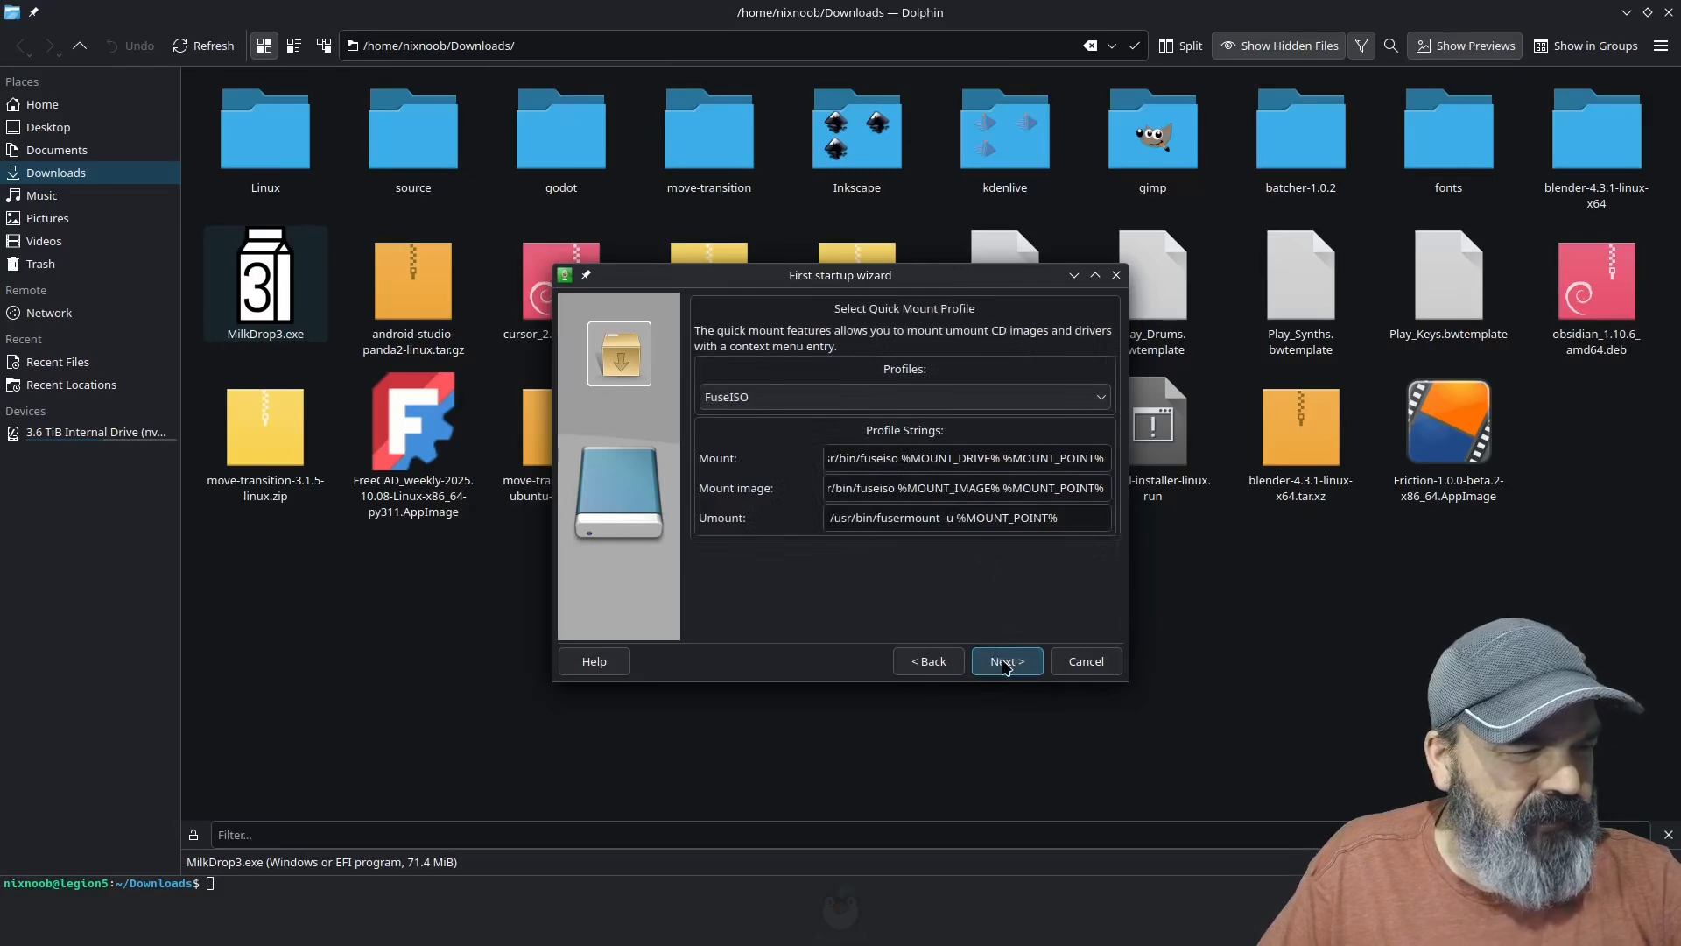
left_click(1006, 663)
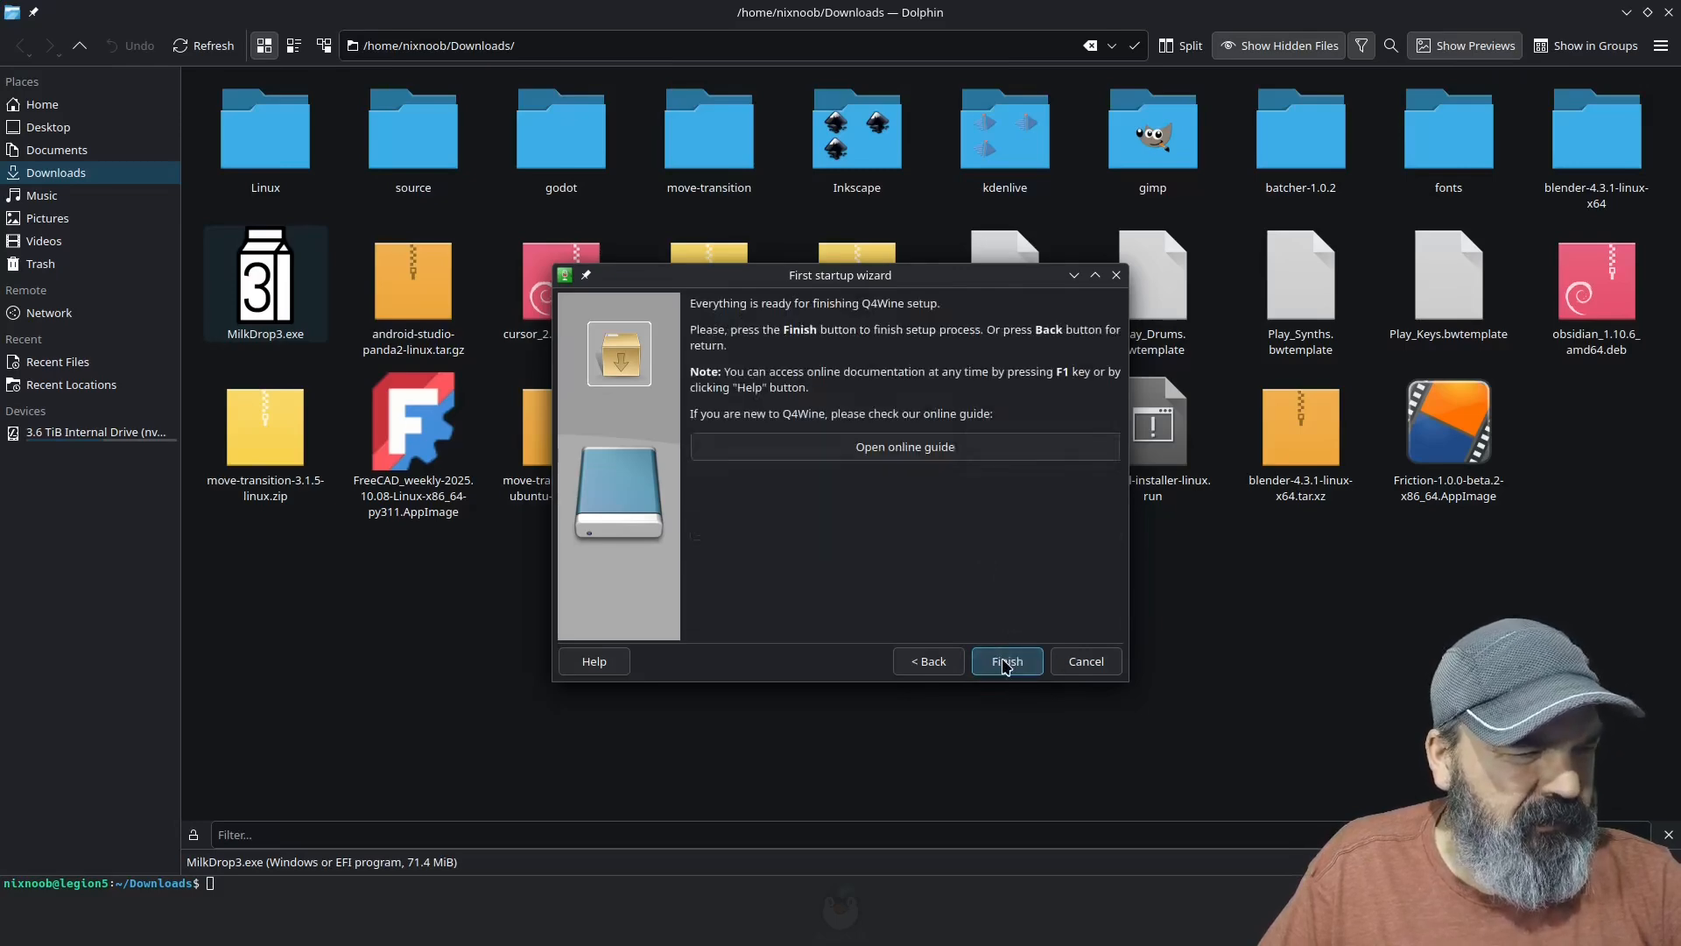
left_click(1006, 663)
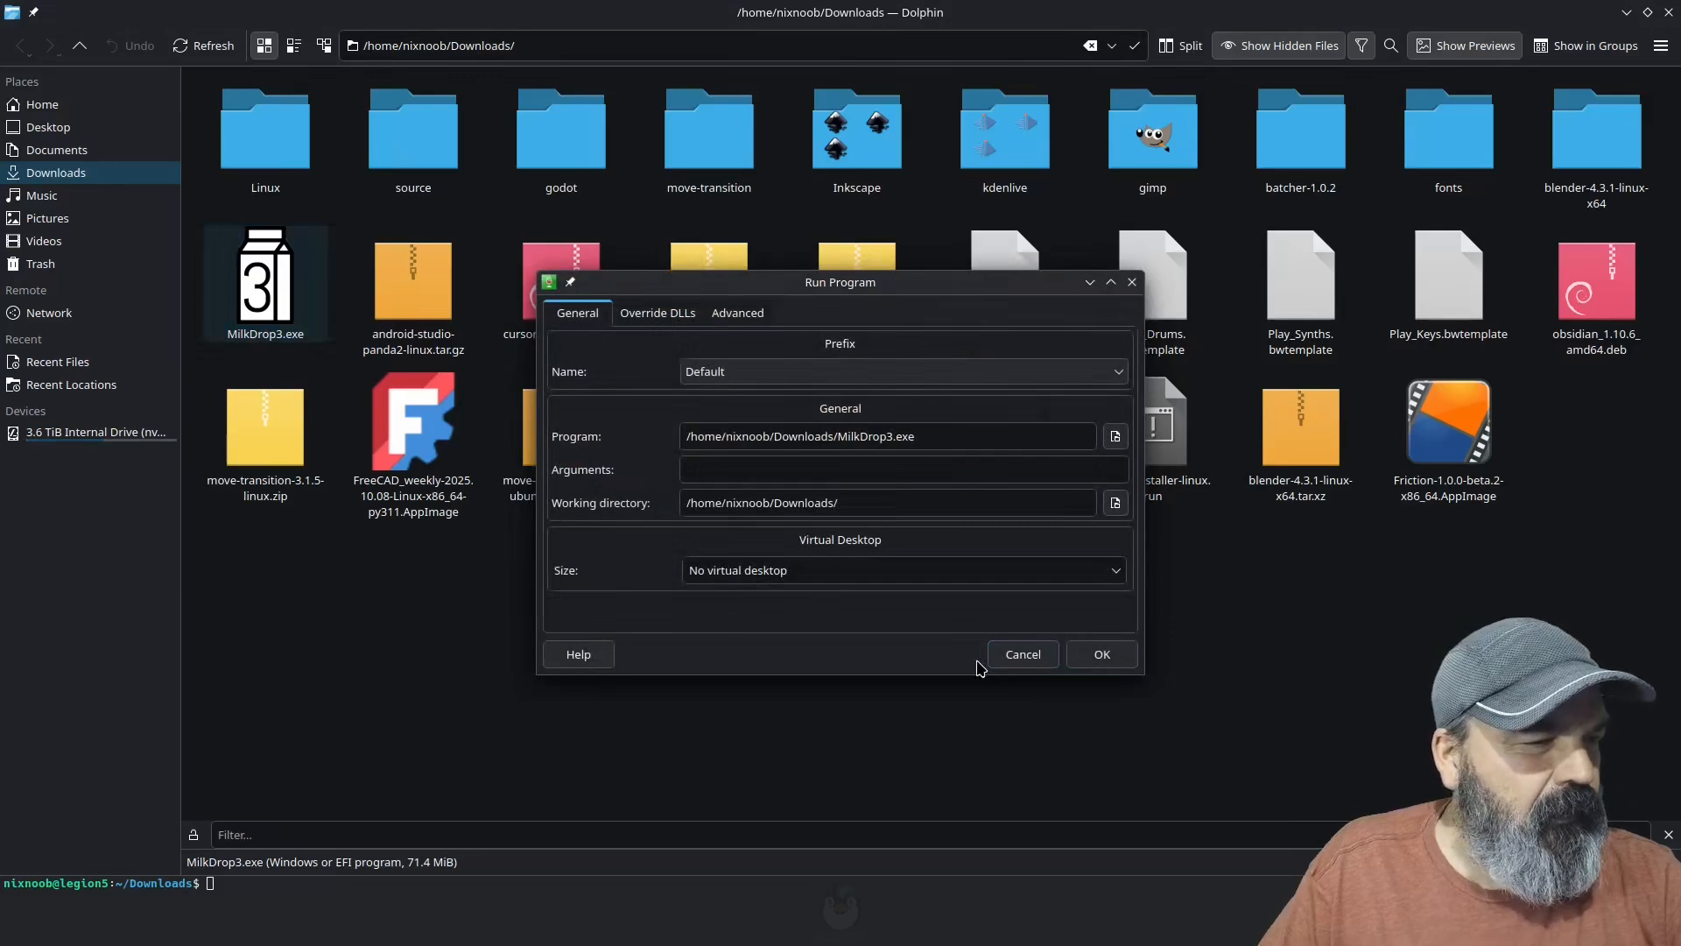
Step: Run MilkDrop3.exe in the Default prefix with no virtual desktop, and install the Wine Mono package
left_click(1105, 655)
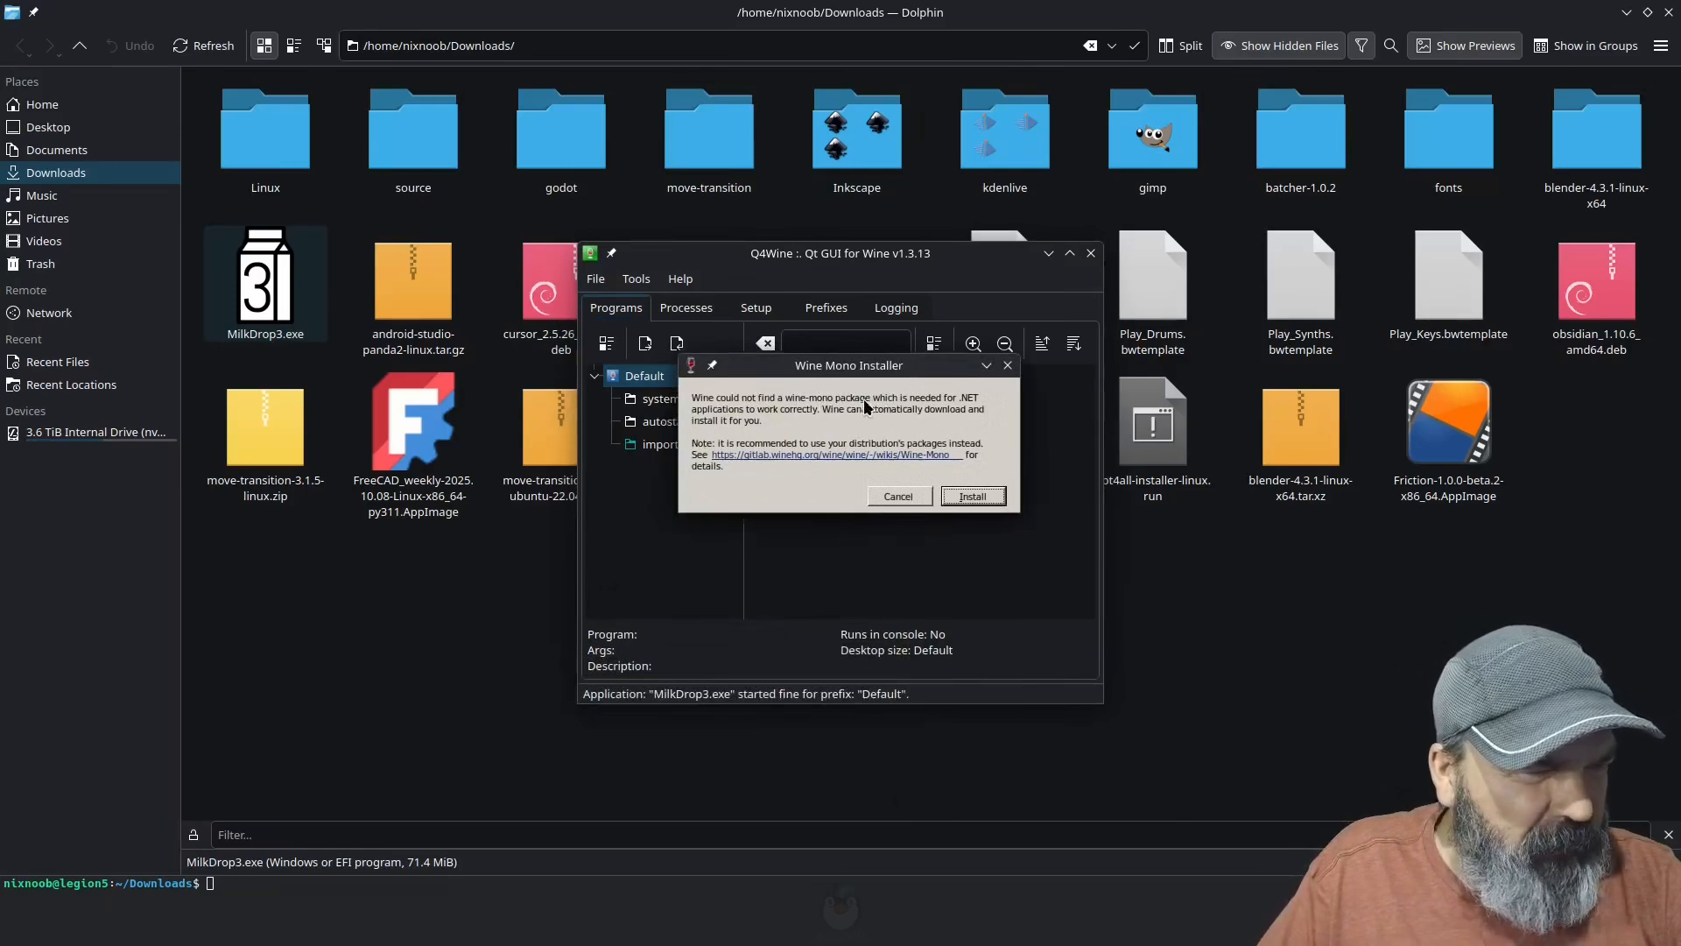
left_click(973, 496)
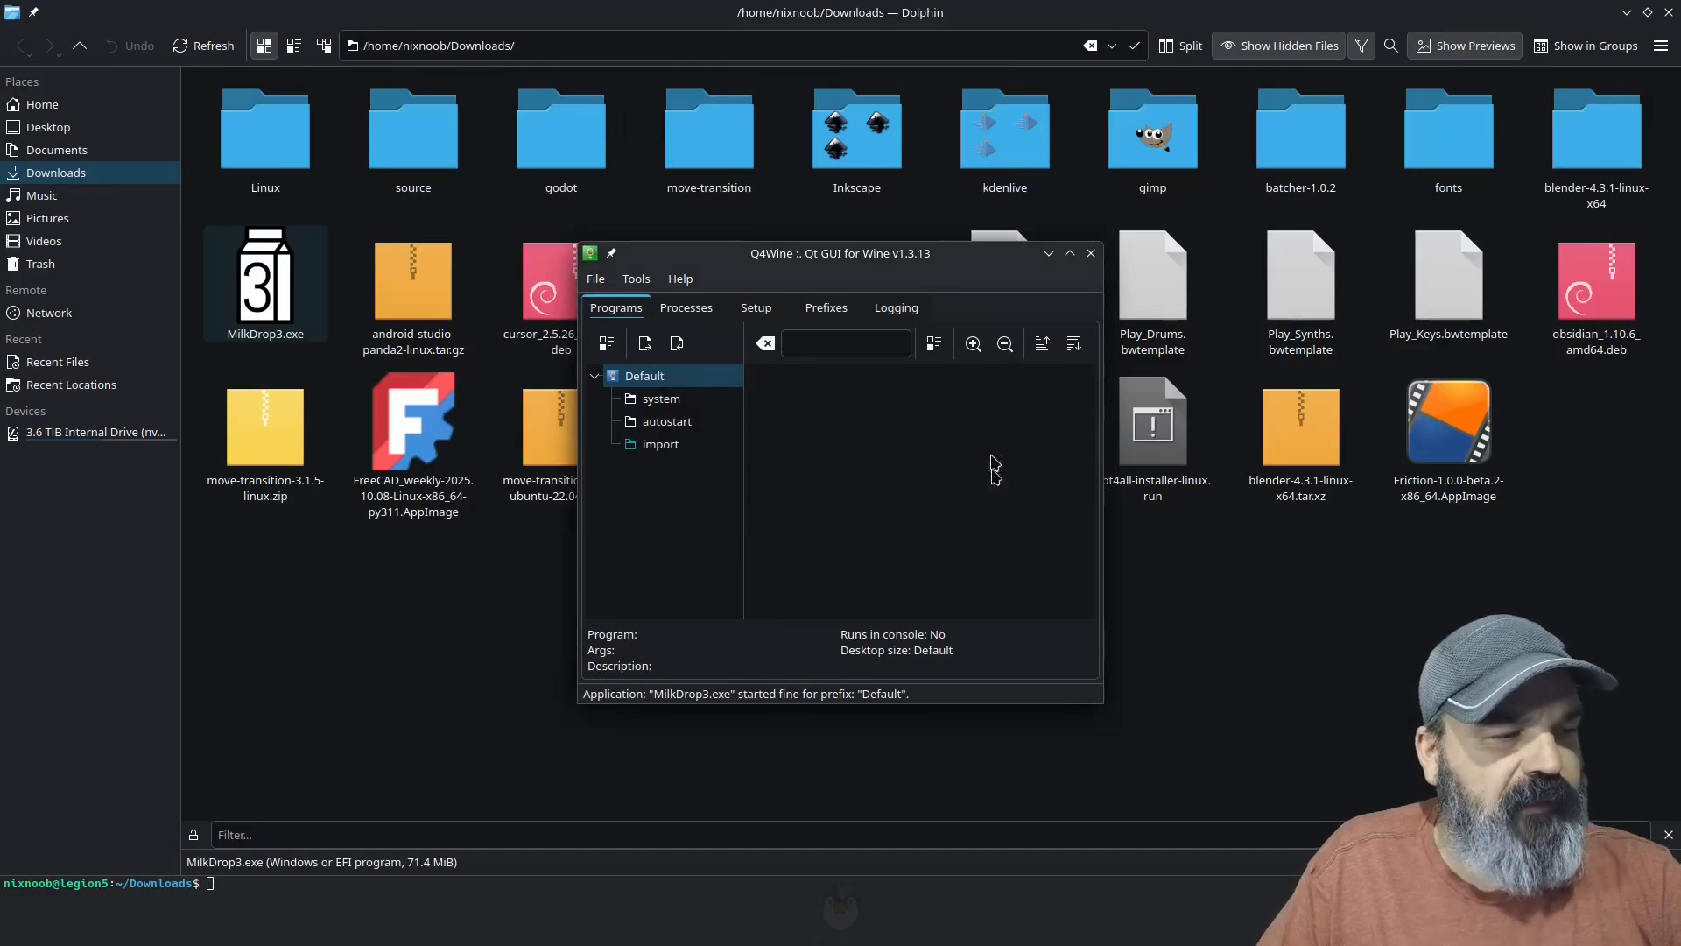
right_click(670, 551)
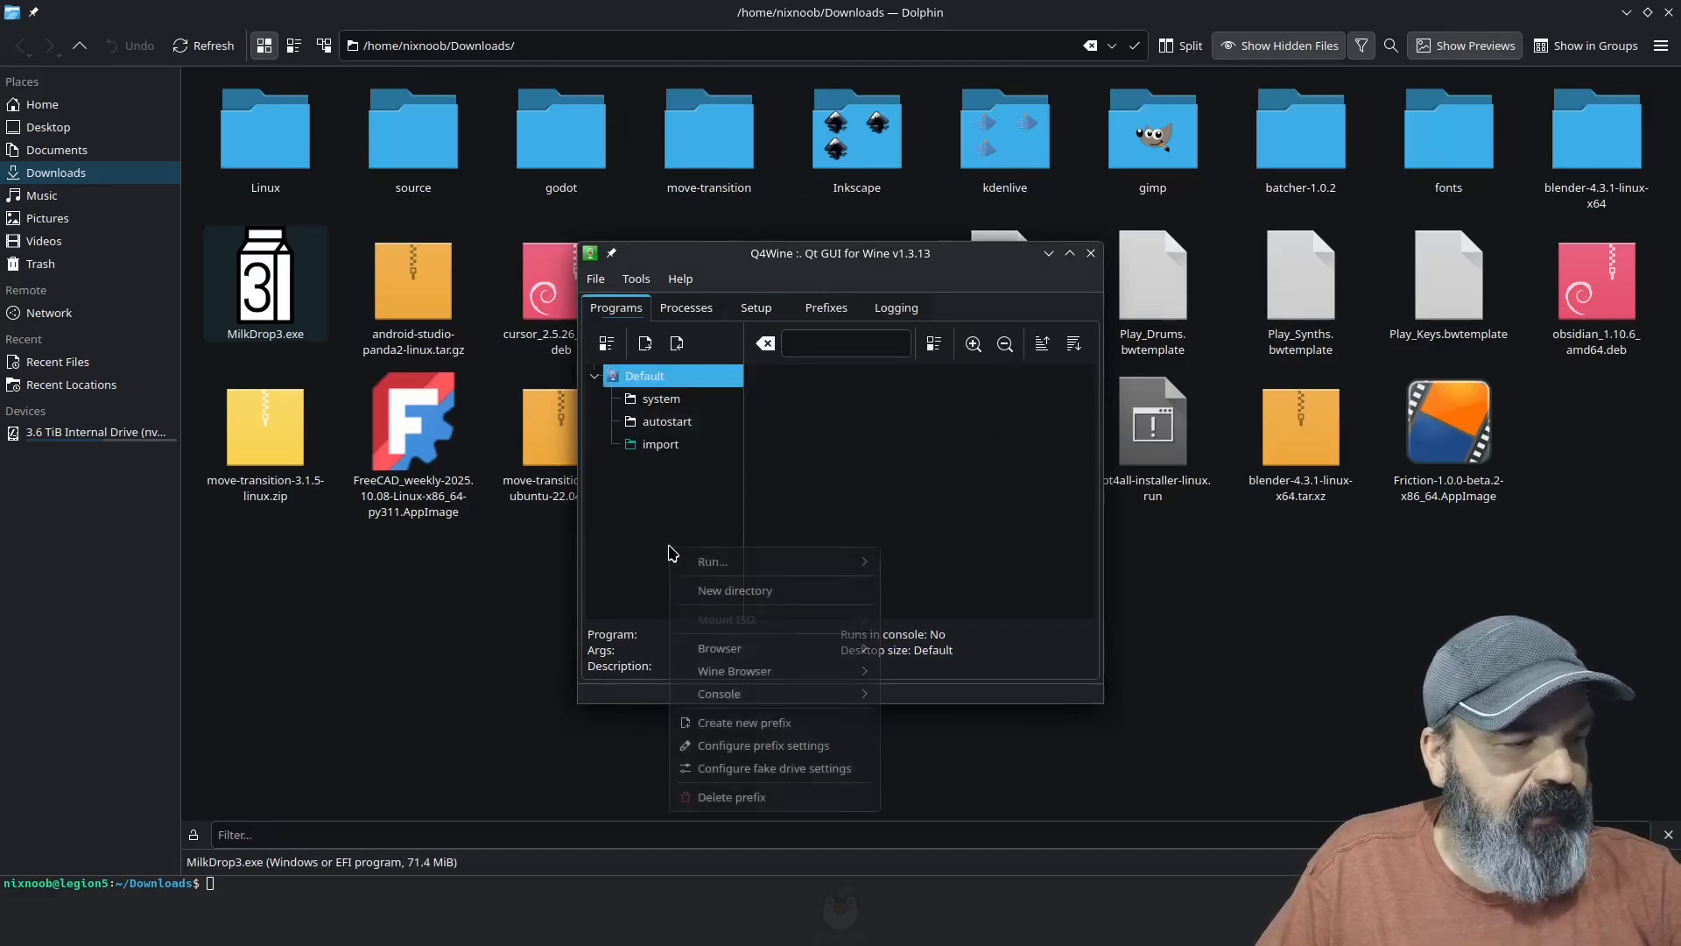
left_click(716, 724)
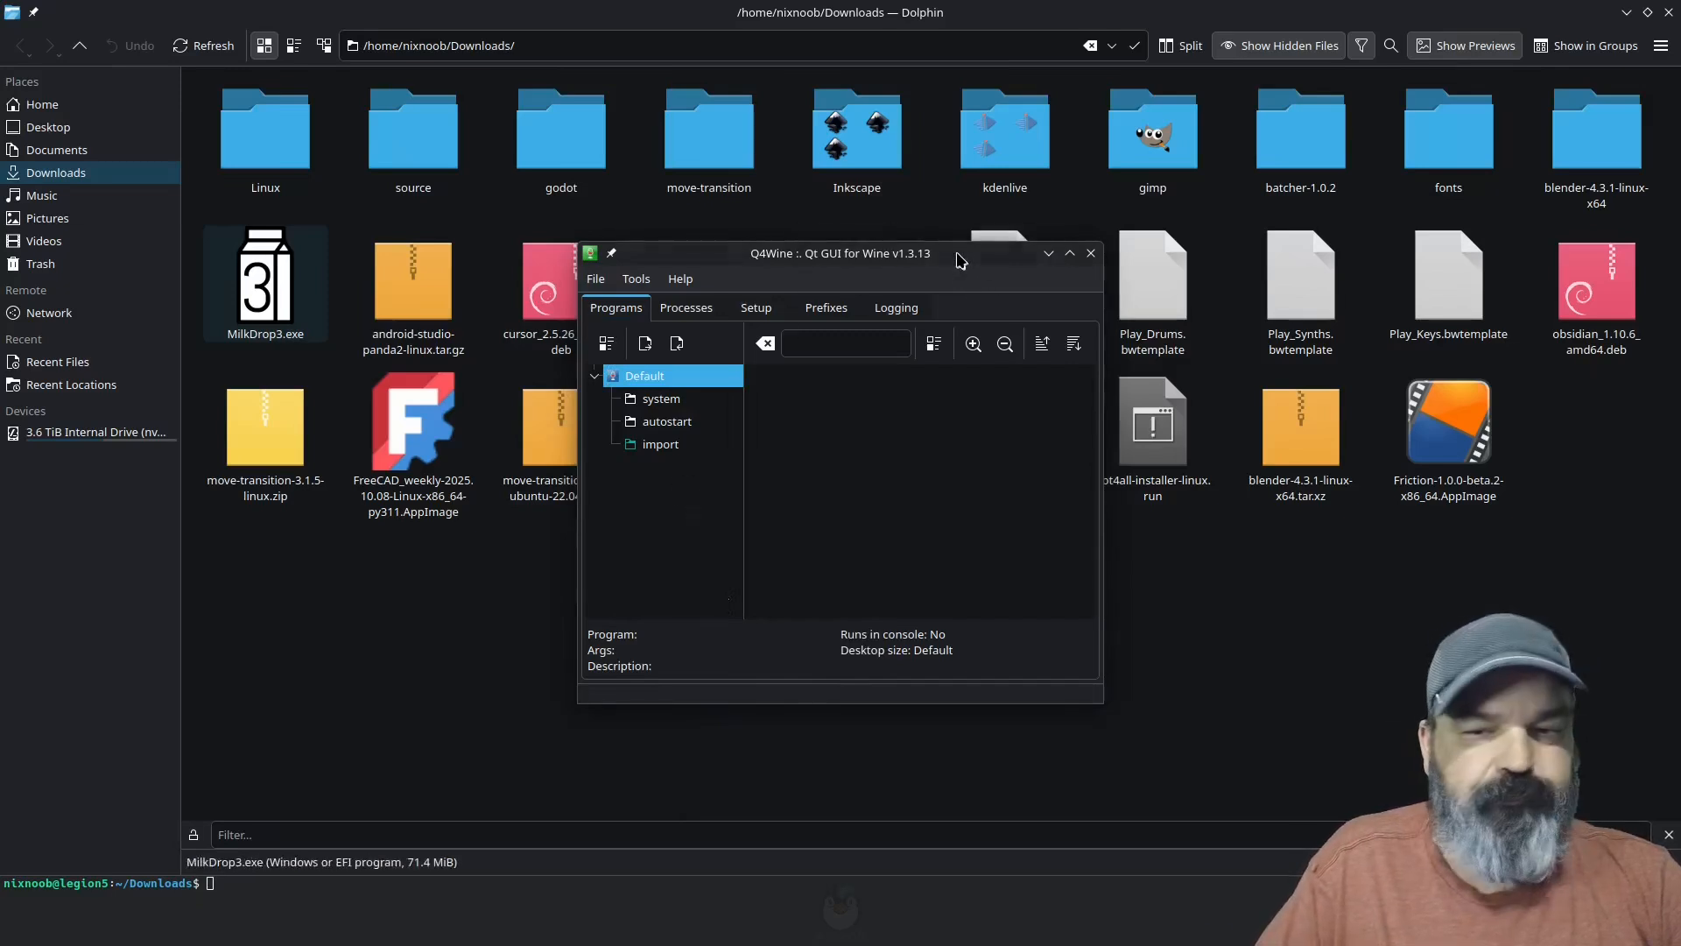
Step: Enable installation of the required DirectX runtimes in the MilkDrop 3.33 installer and extract the program to the default desktop folder
left_click_drag(957, 255, 897, 252)
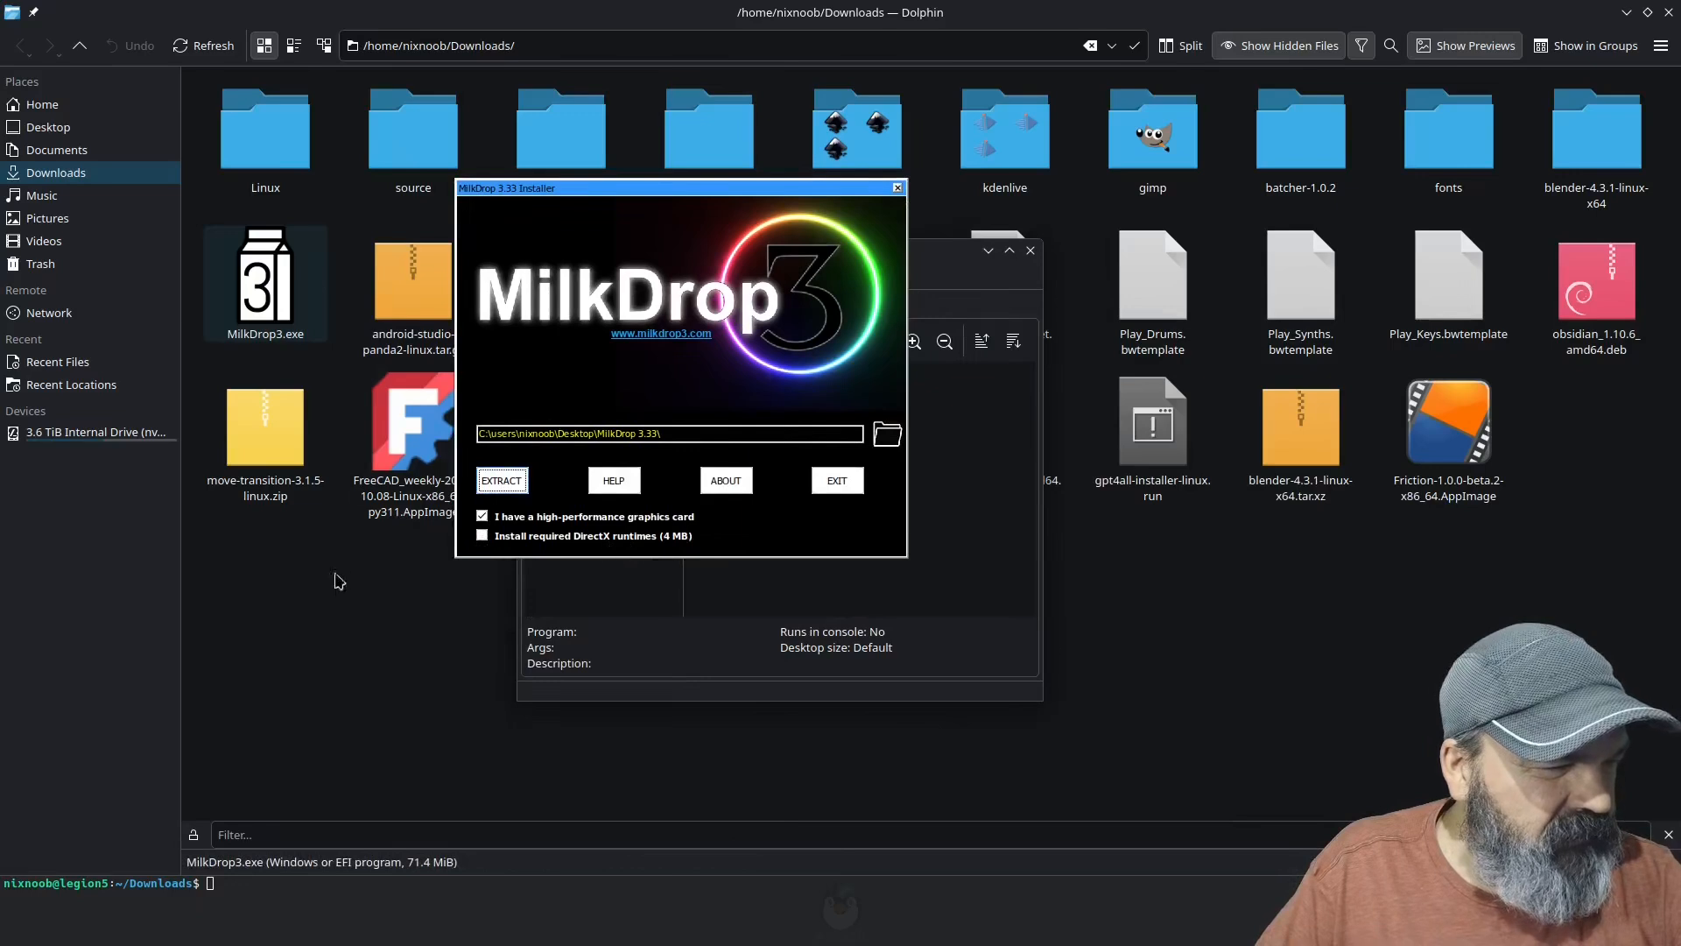
left_click(481, 535)
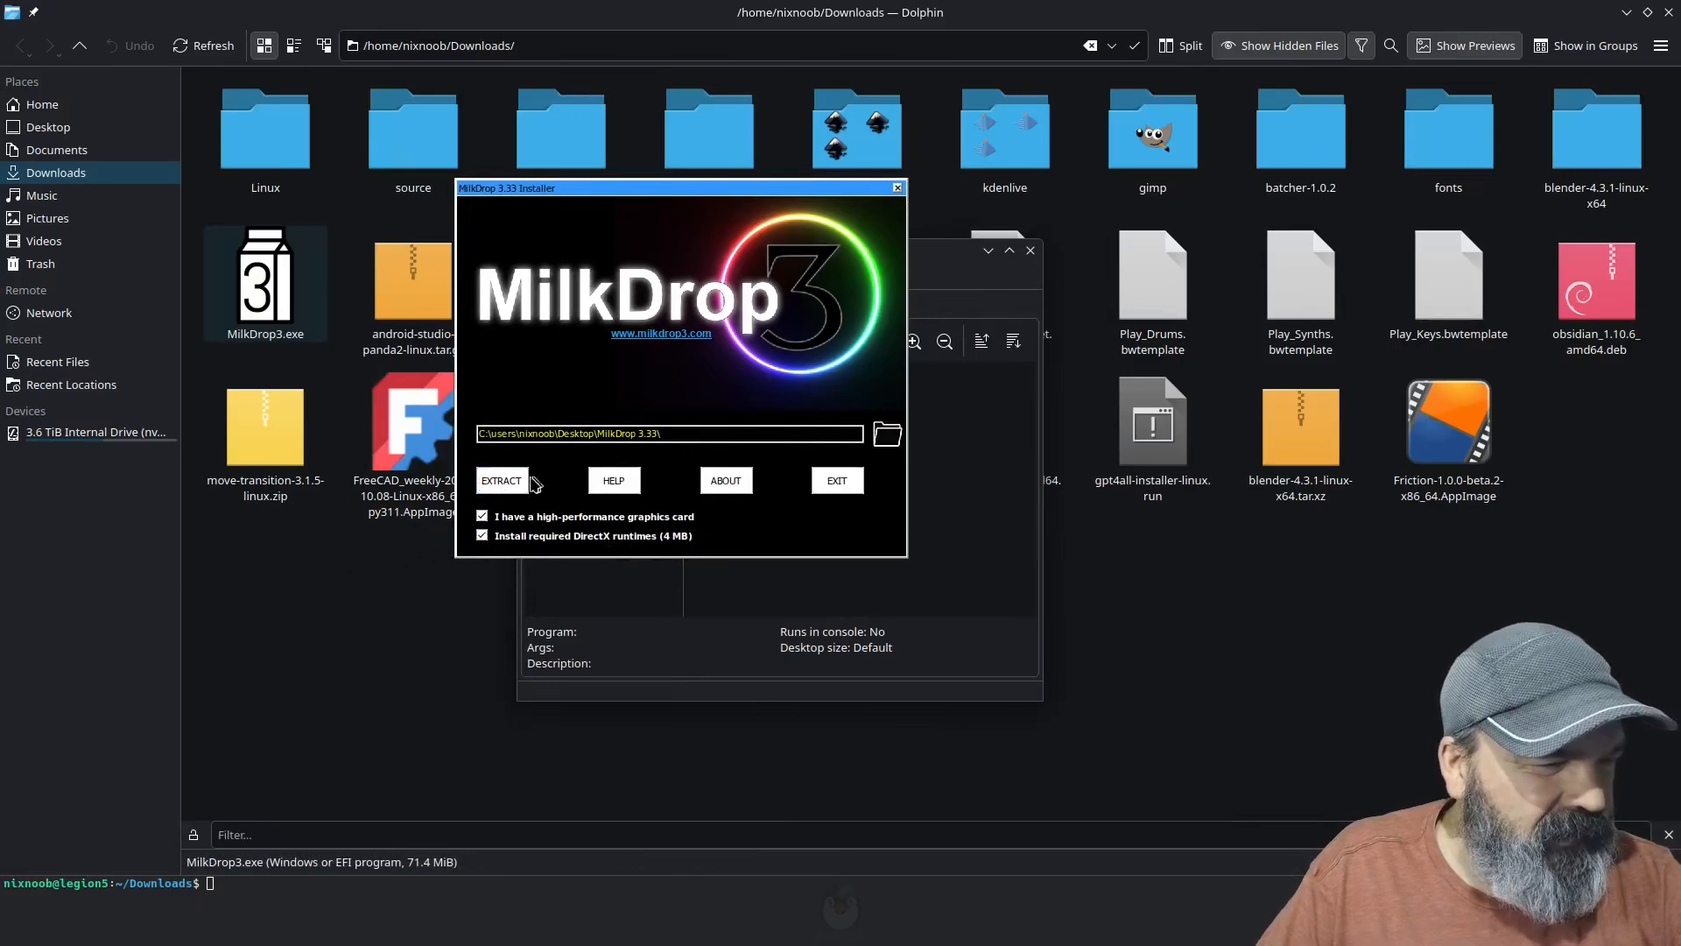
left_click(506, 490)
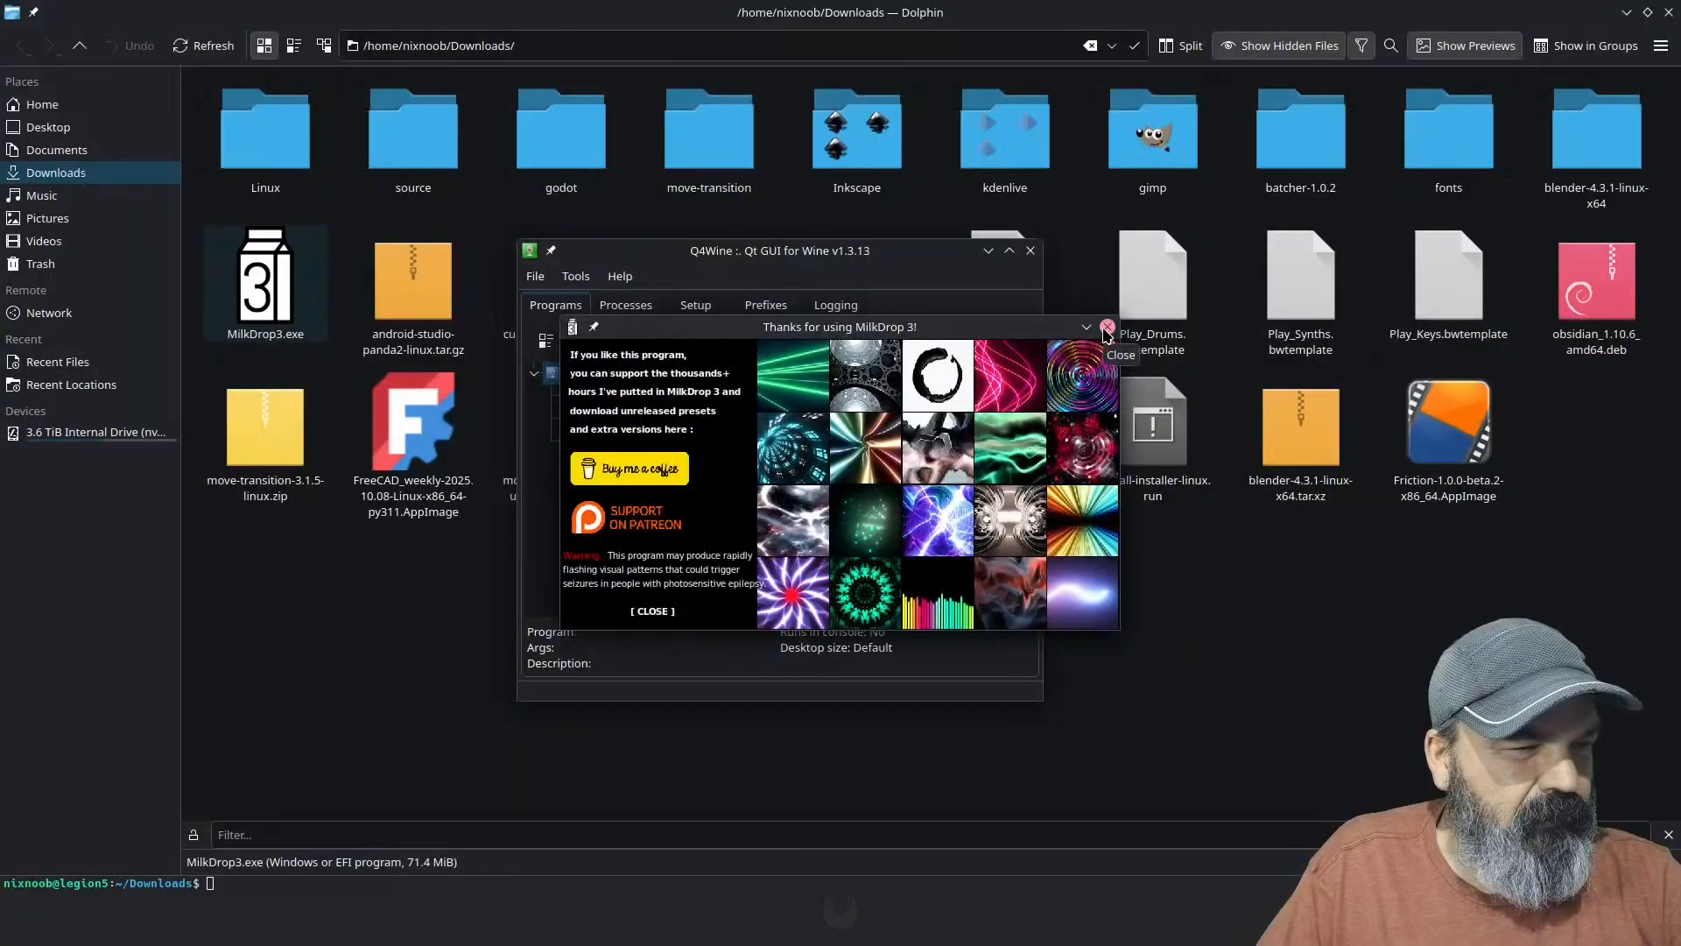
Step: Close the MilkDrop 3 thank-you window, switch to milkdrop3.com in Chrome, and open the project's GitHub repository
left_click(1108, 328)
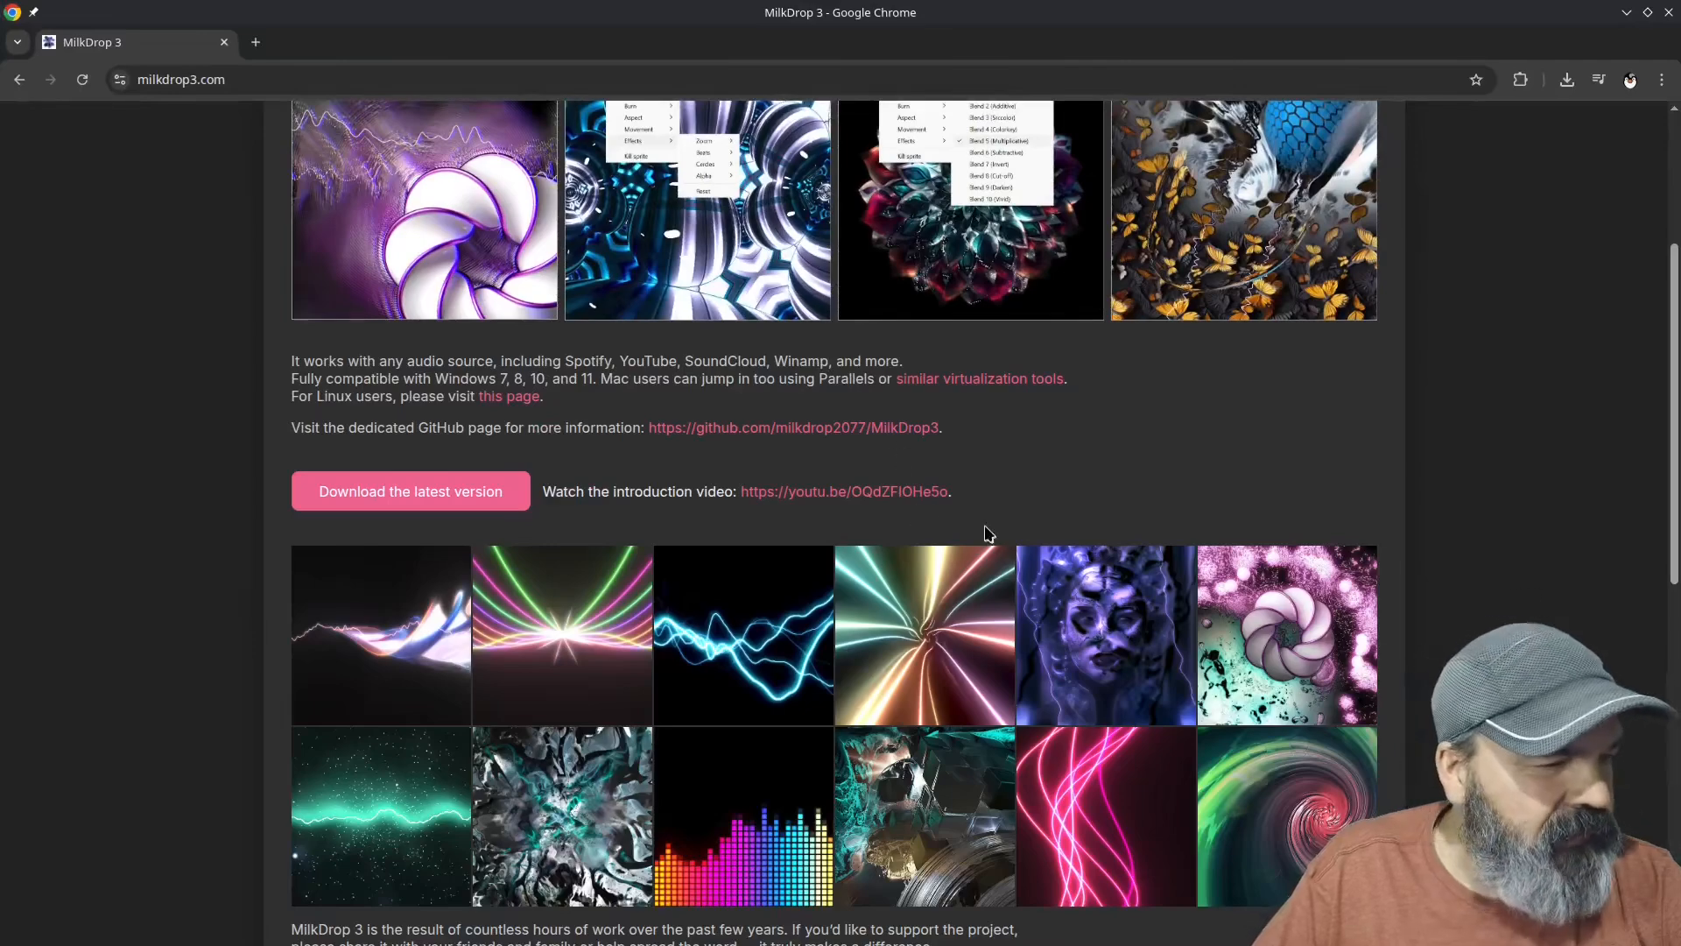
scroll(987, 534, "down", 5)
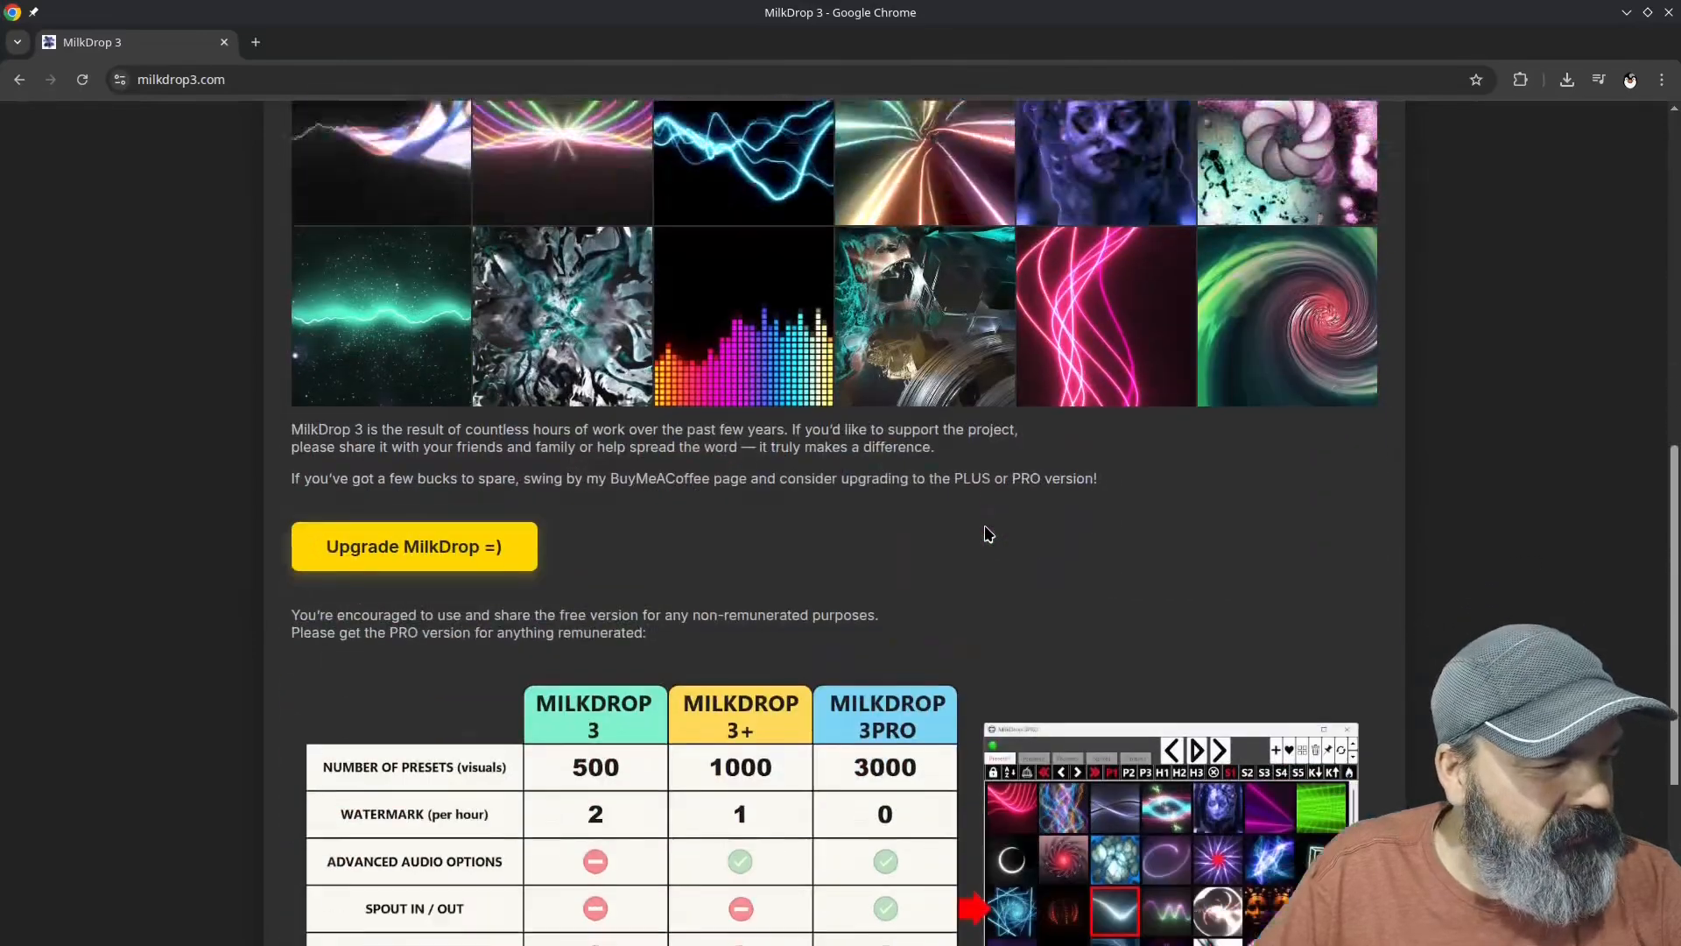
scroll(988, 534, "down", 2)
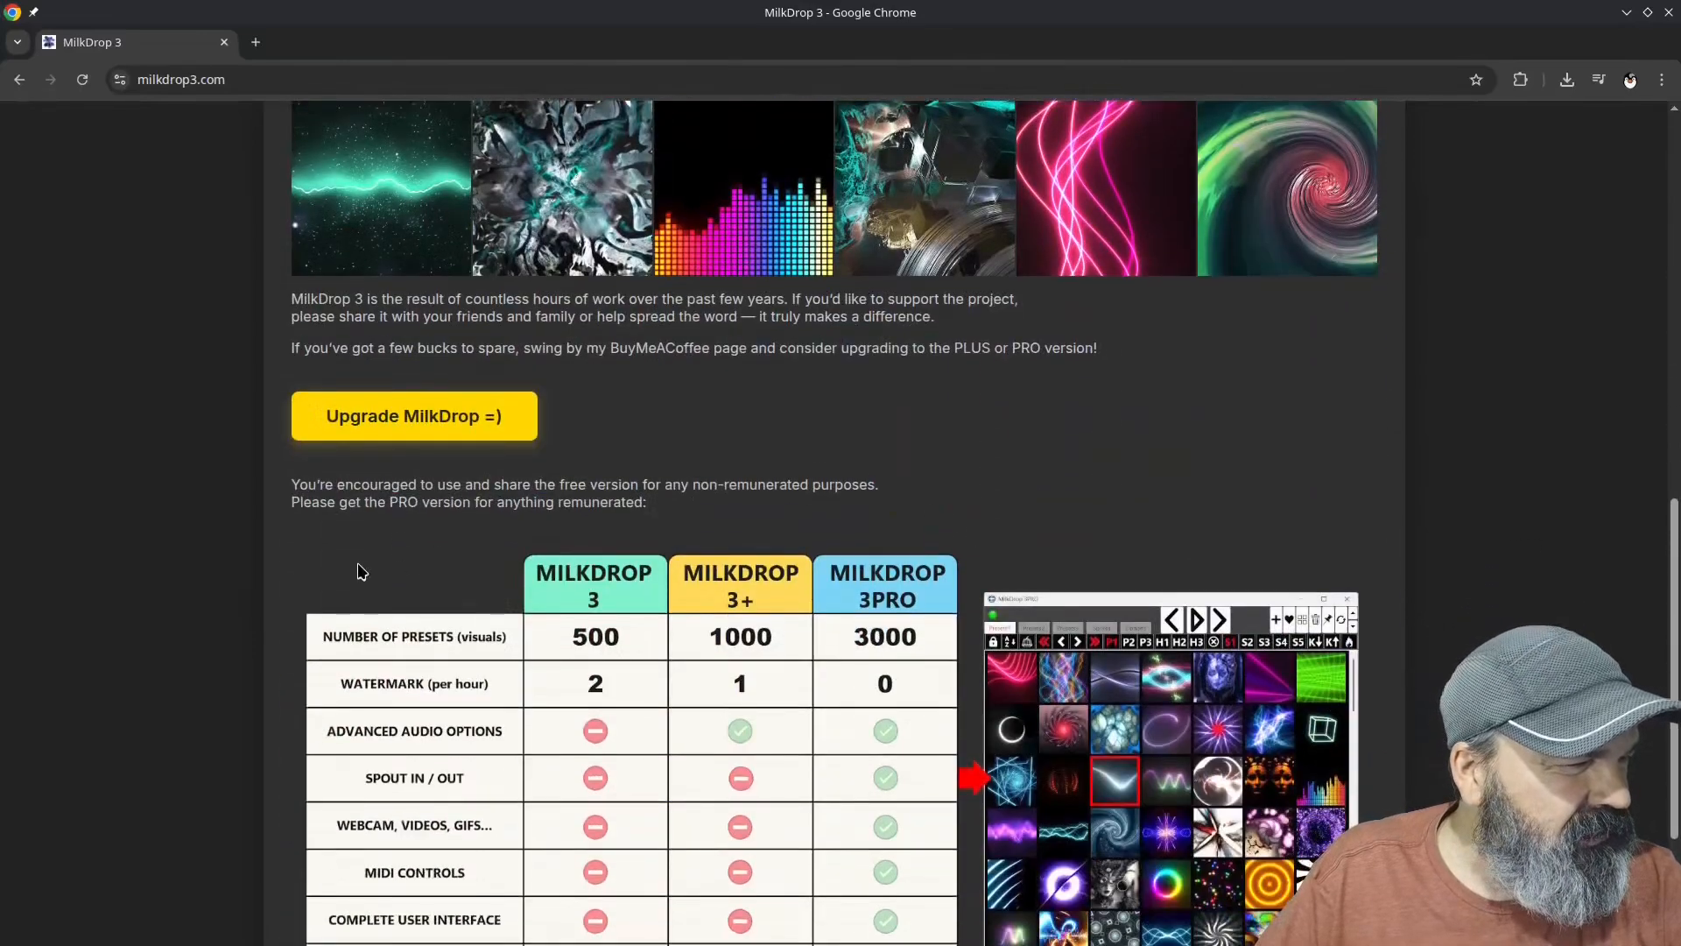
scroll(362, 571, "down", 3)
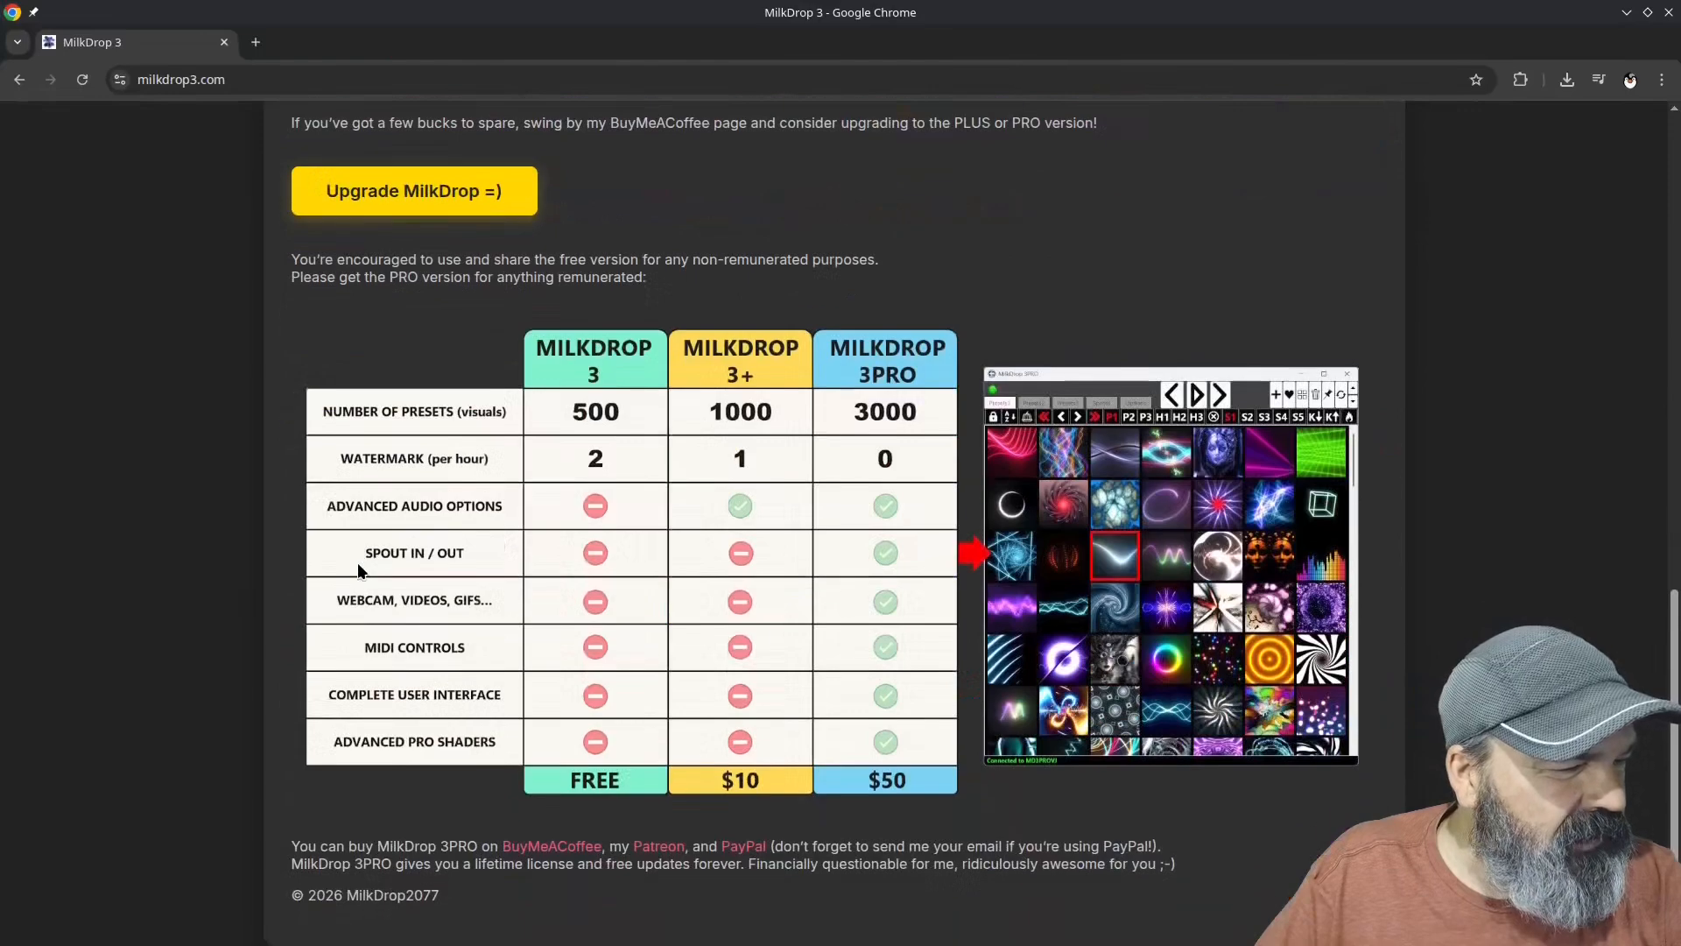
scroll(1070, 627, "up", 6)
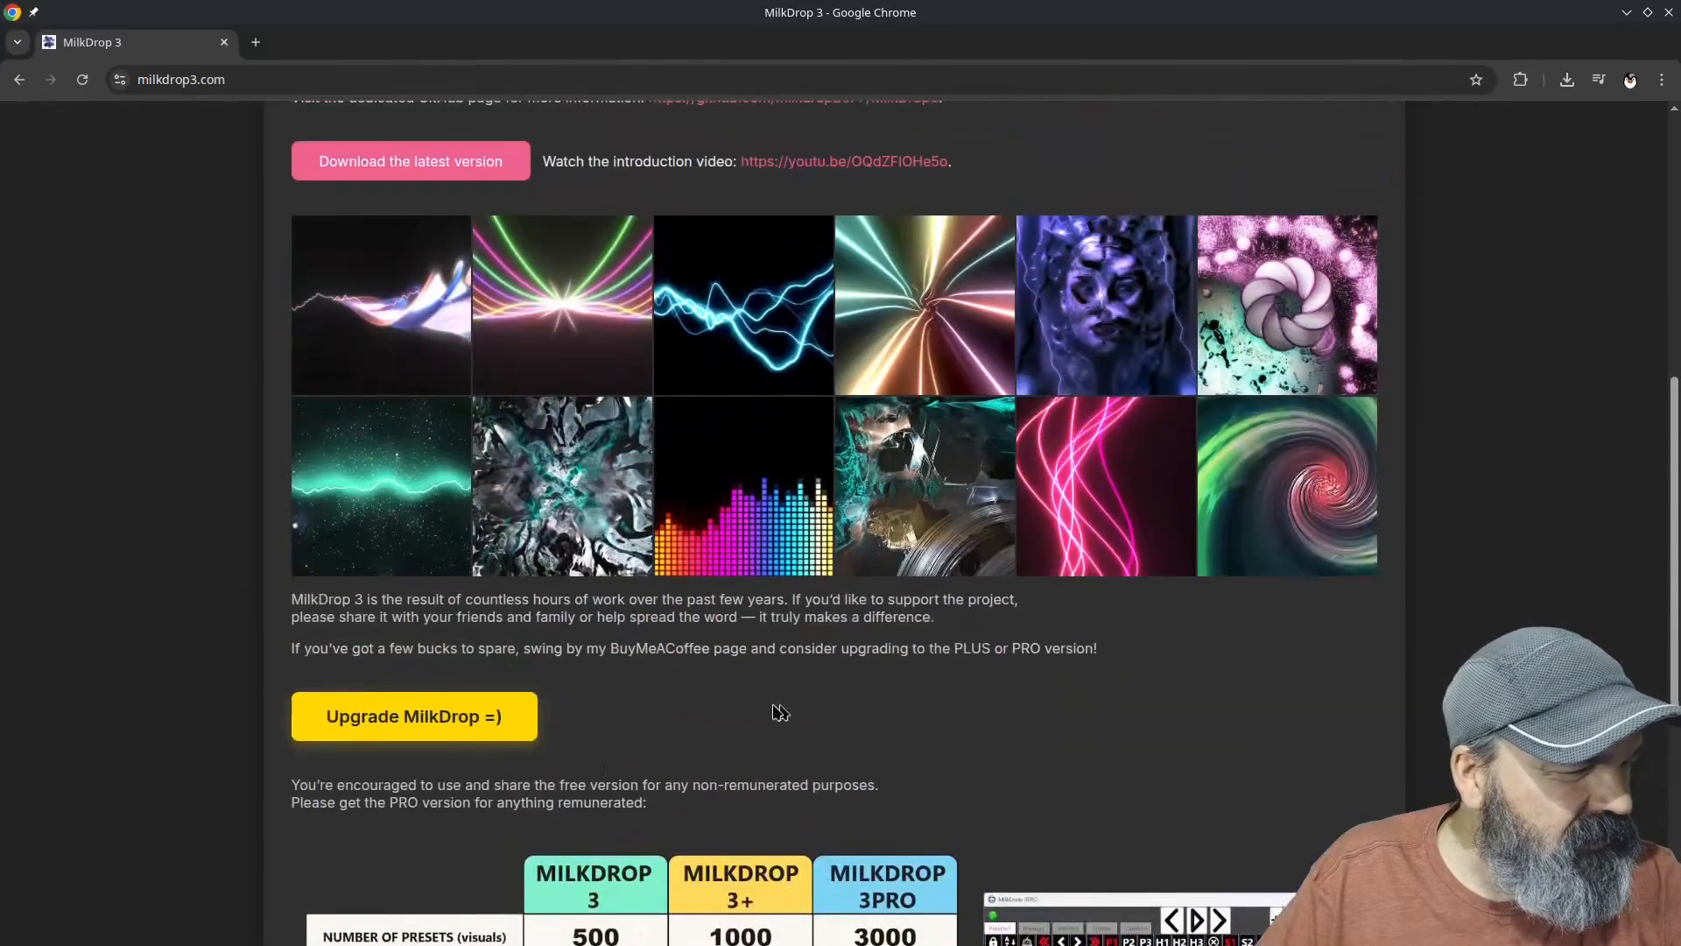
scroll(715, 711, "up", 6)
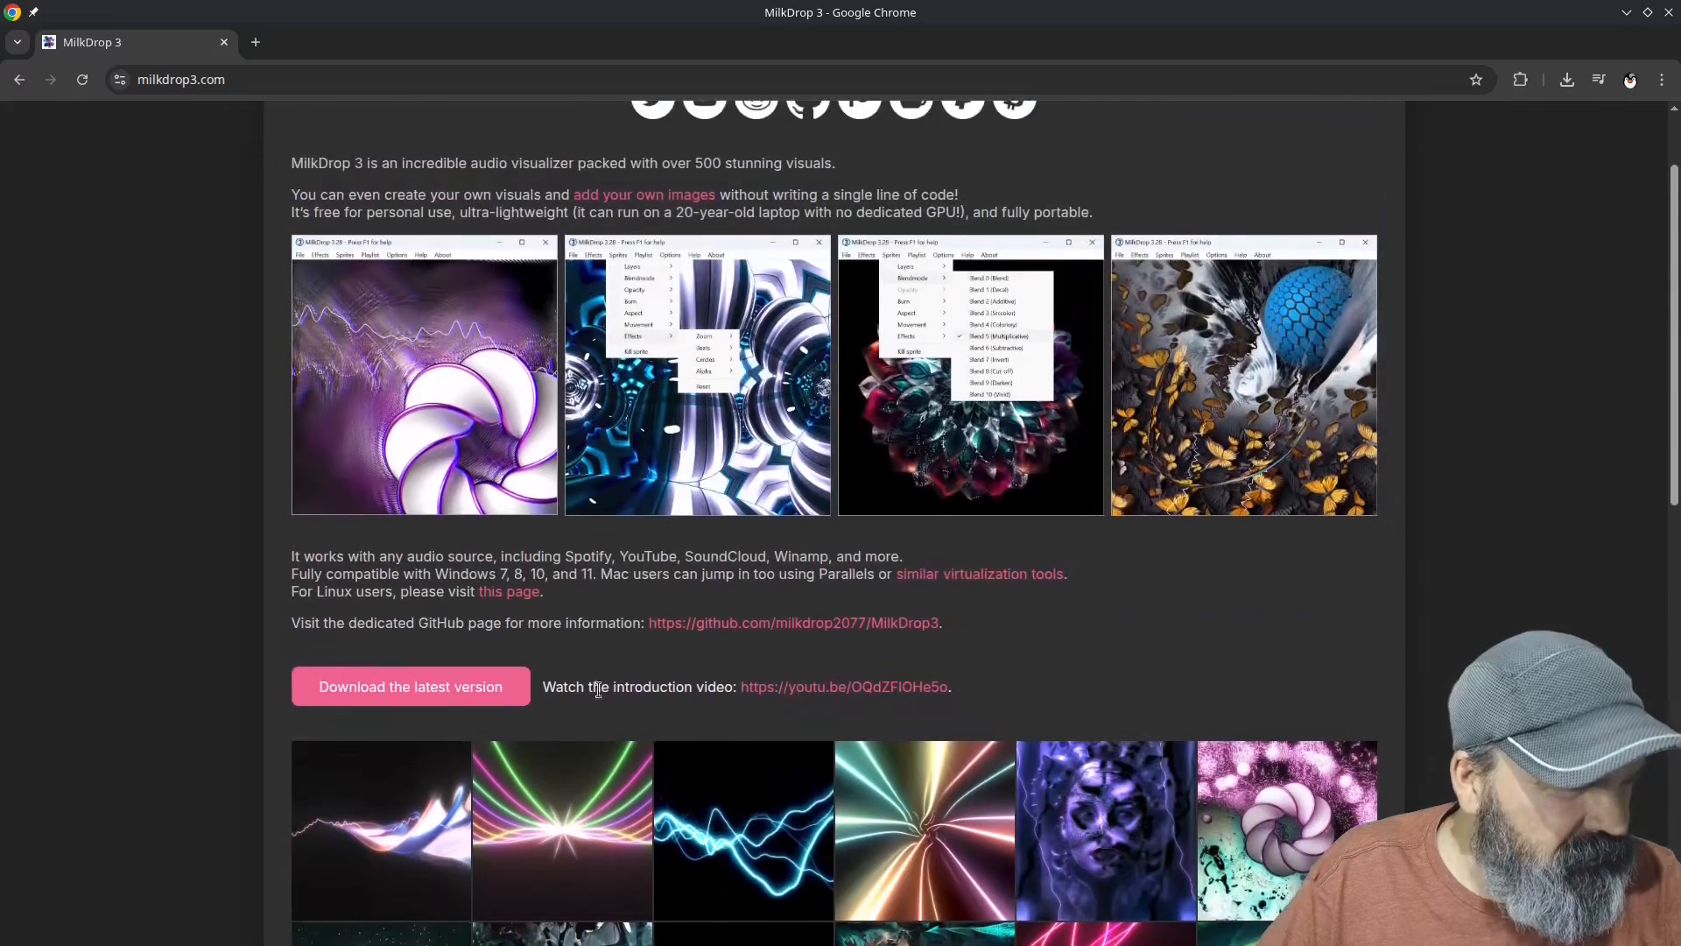
left_click(706, 623)
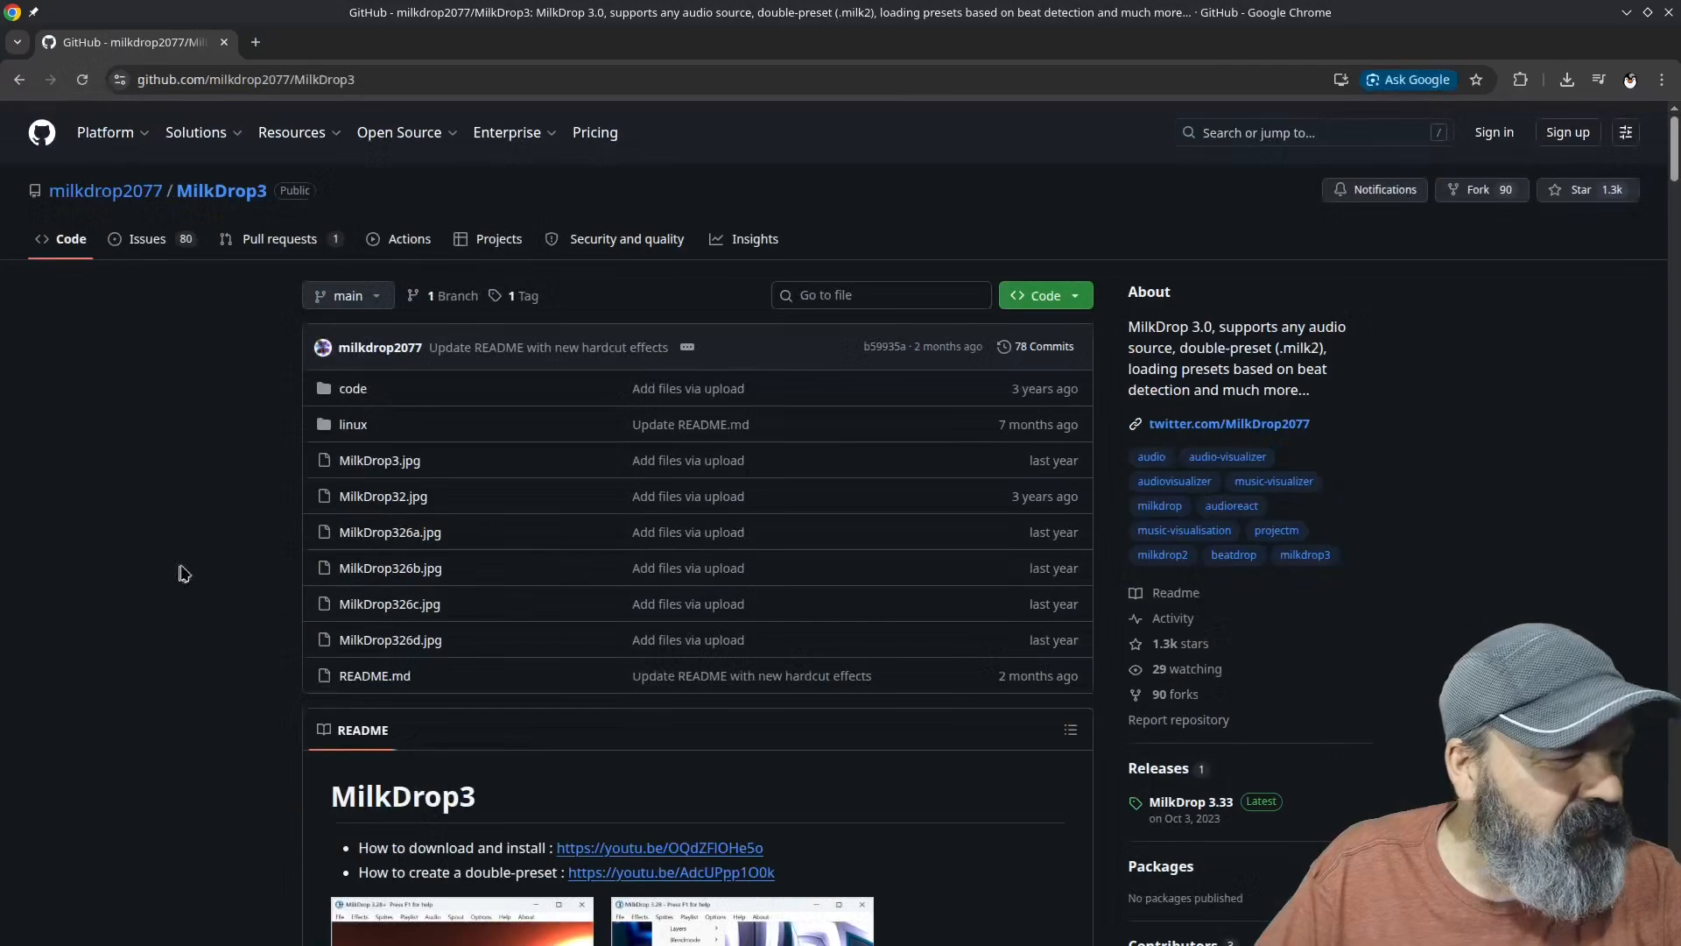
Step: Open the repository's linux folder and read the prerequisites and system requirements in the Wine setup guide
scroll(194, 537, "down", 5)
scroll(301, 536, "up", 8)
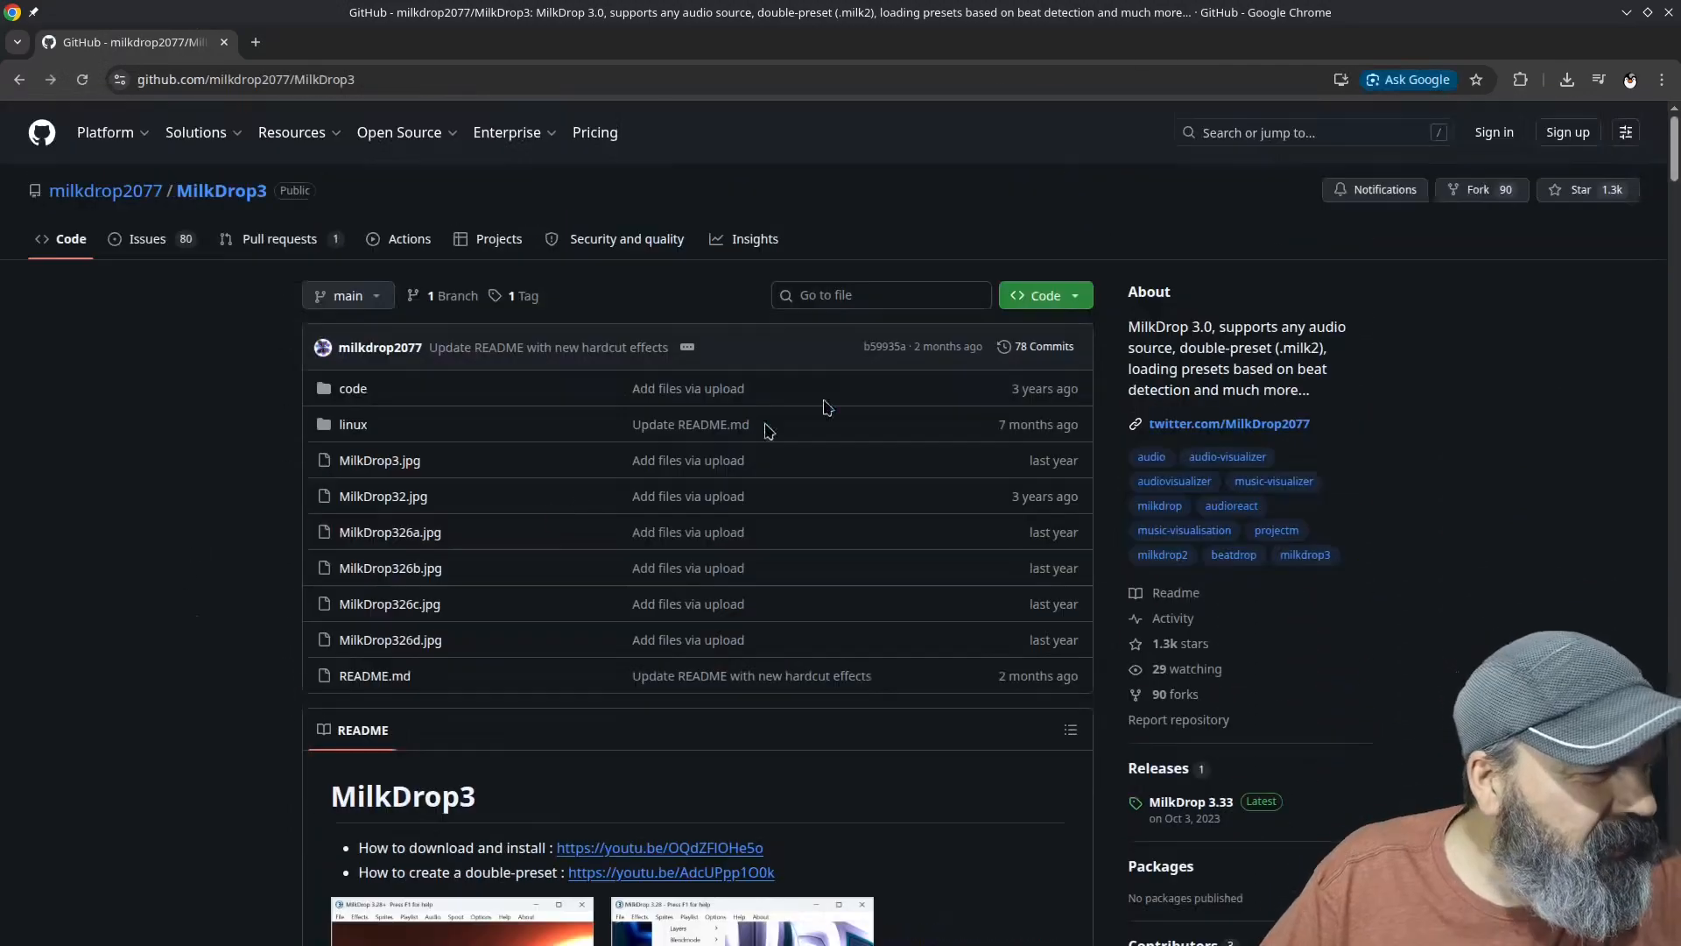
left_click(353, 425)
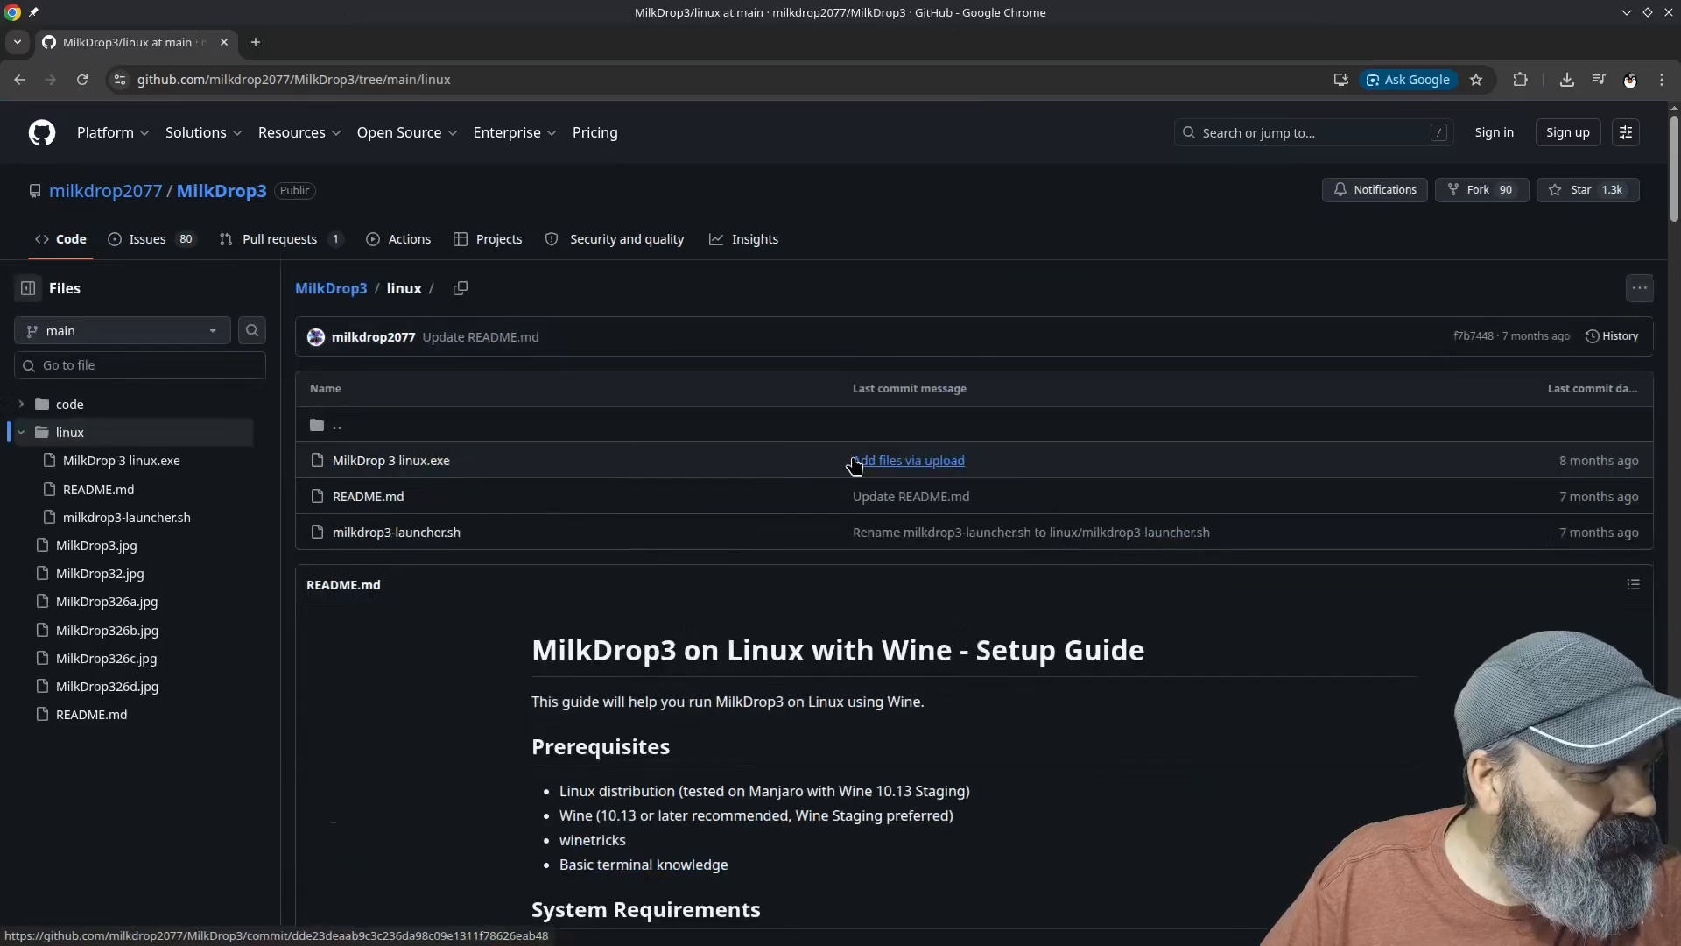
scroll(1248, 760, "down", 2)
scroll(1248, 760, "down", 3)
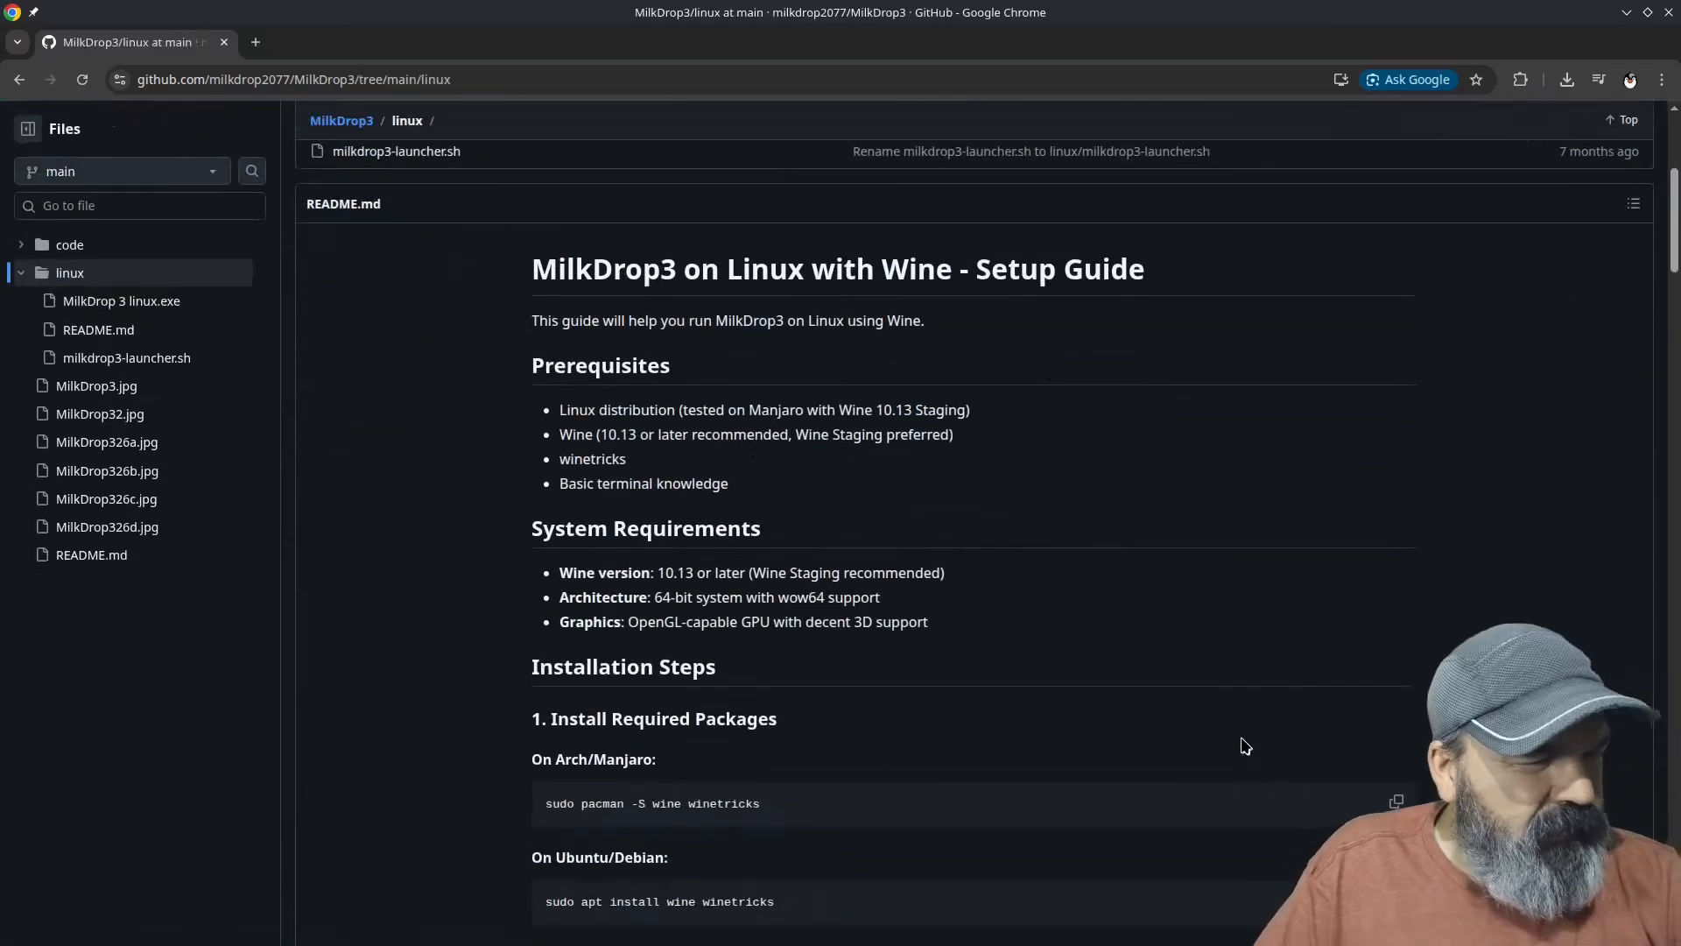
scroll(1226, 637, "down", 3)
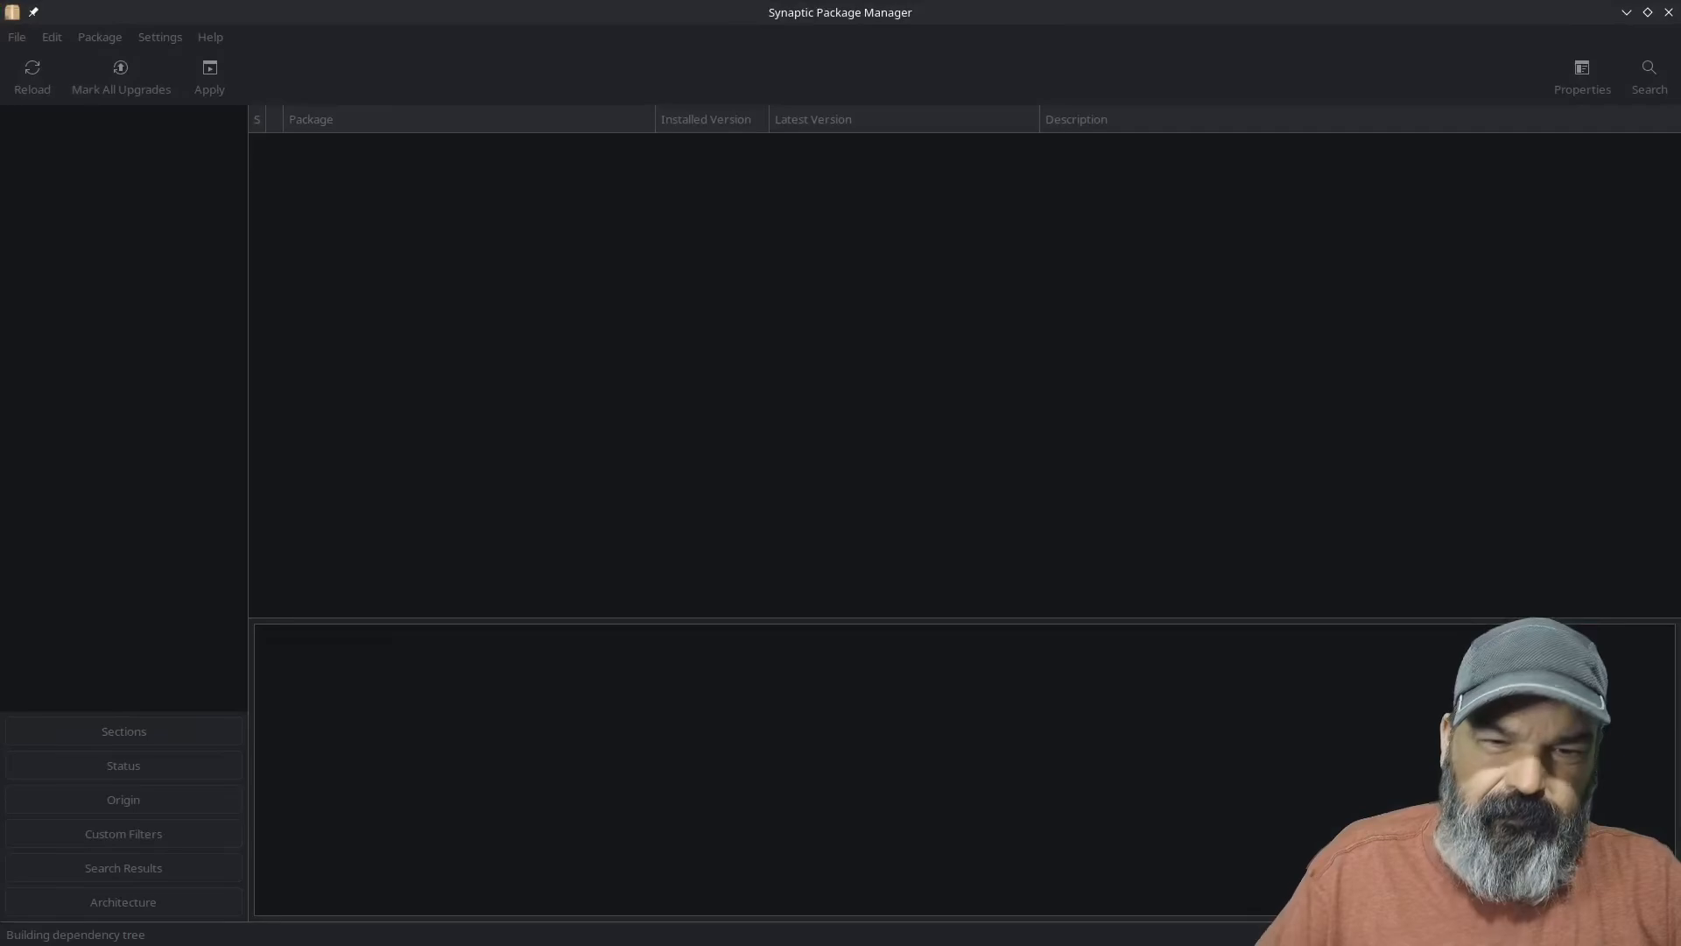
Step: Search for wine in Synaptic Package Manager, check which Wine and Winetricks packages are installed, and close Synaptic
left_click(1649, 74)
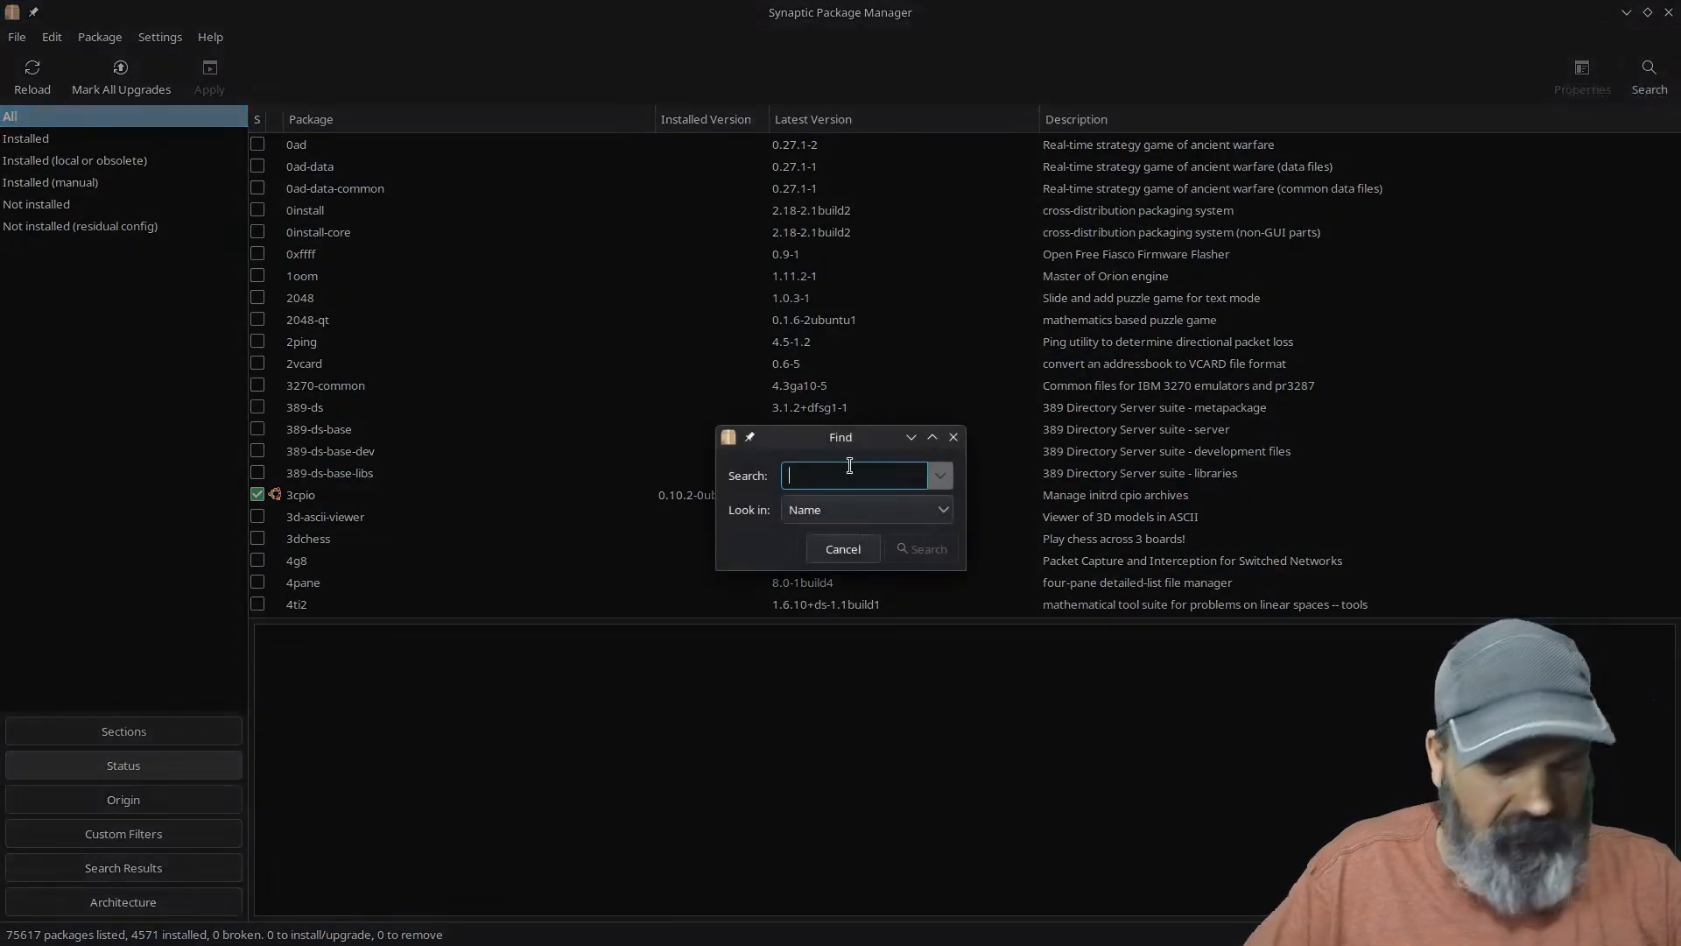
type("w")
key("Return")
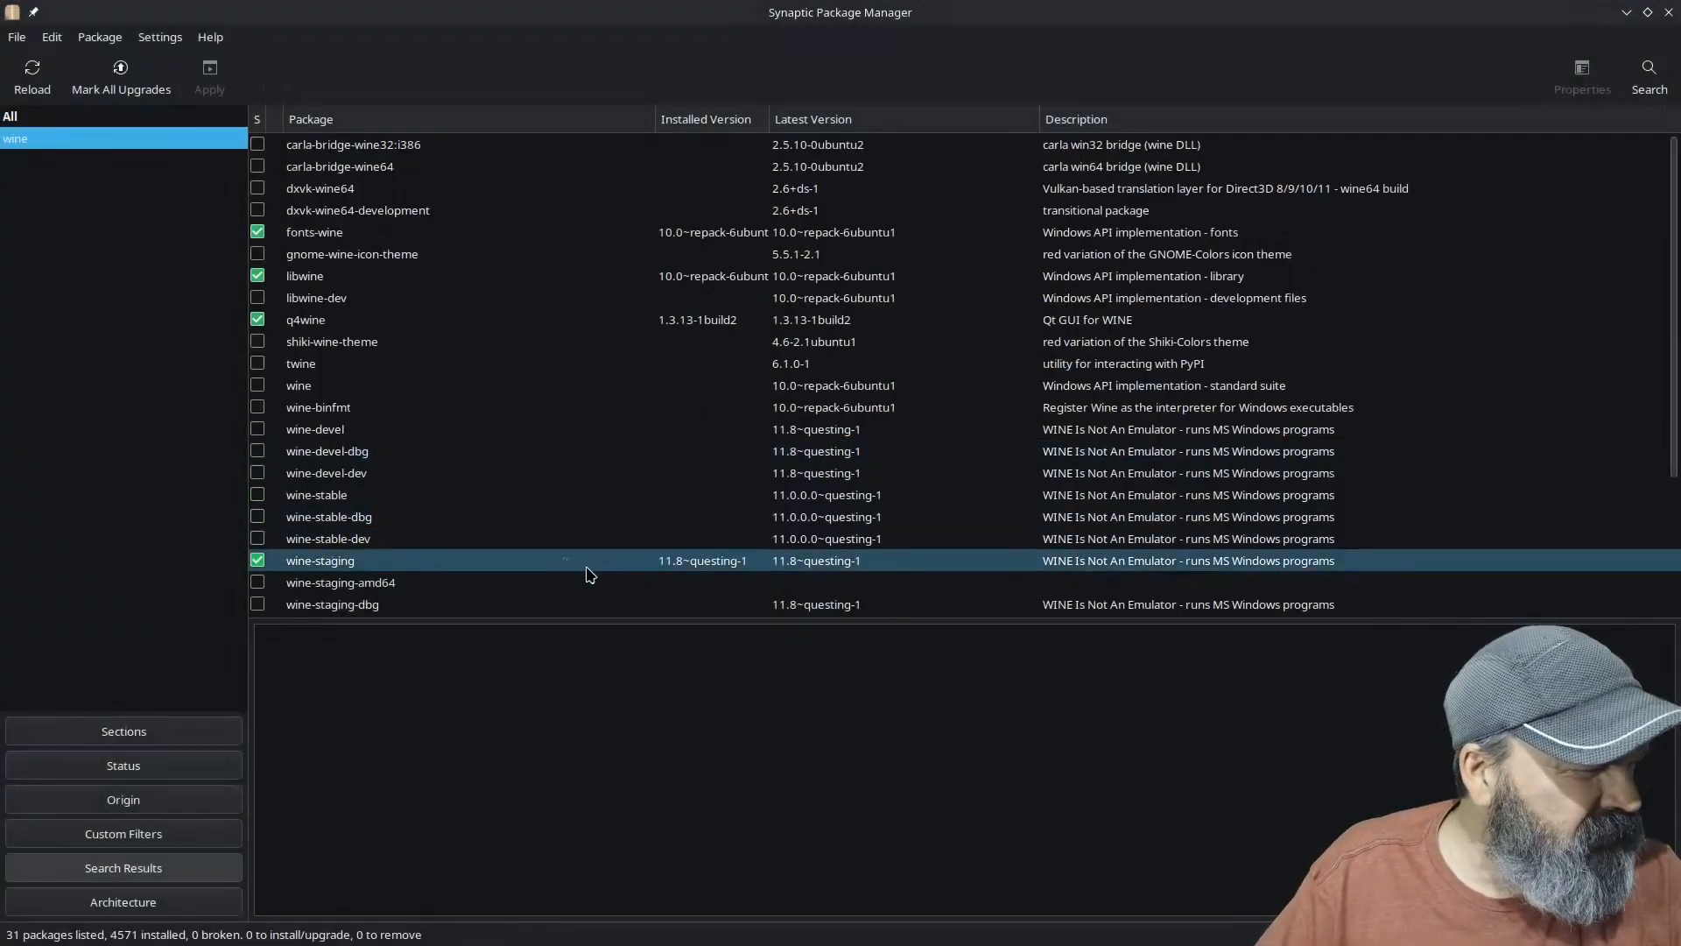
scroll(563, 561, "down", 4)
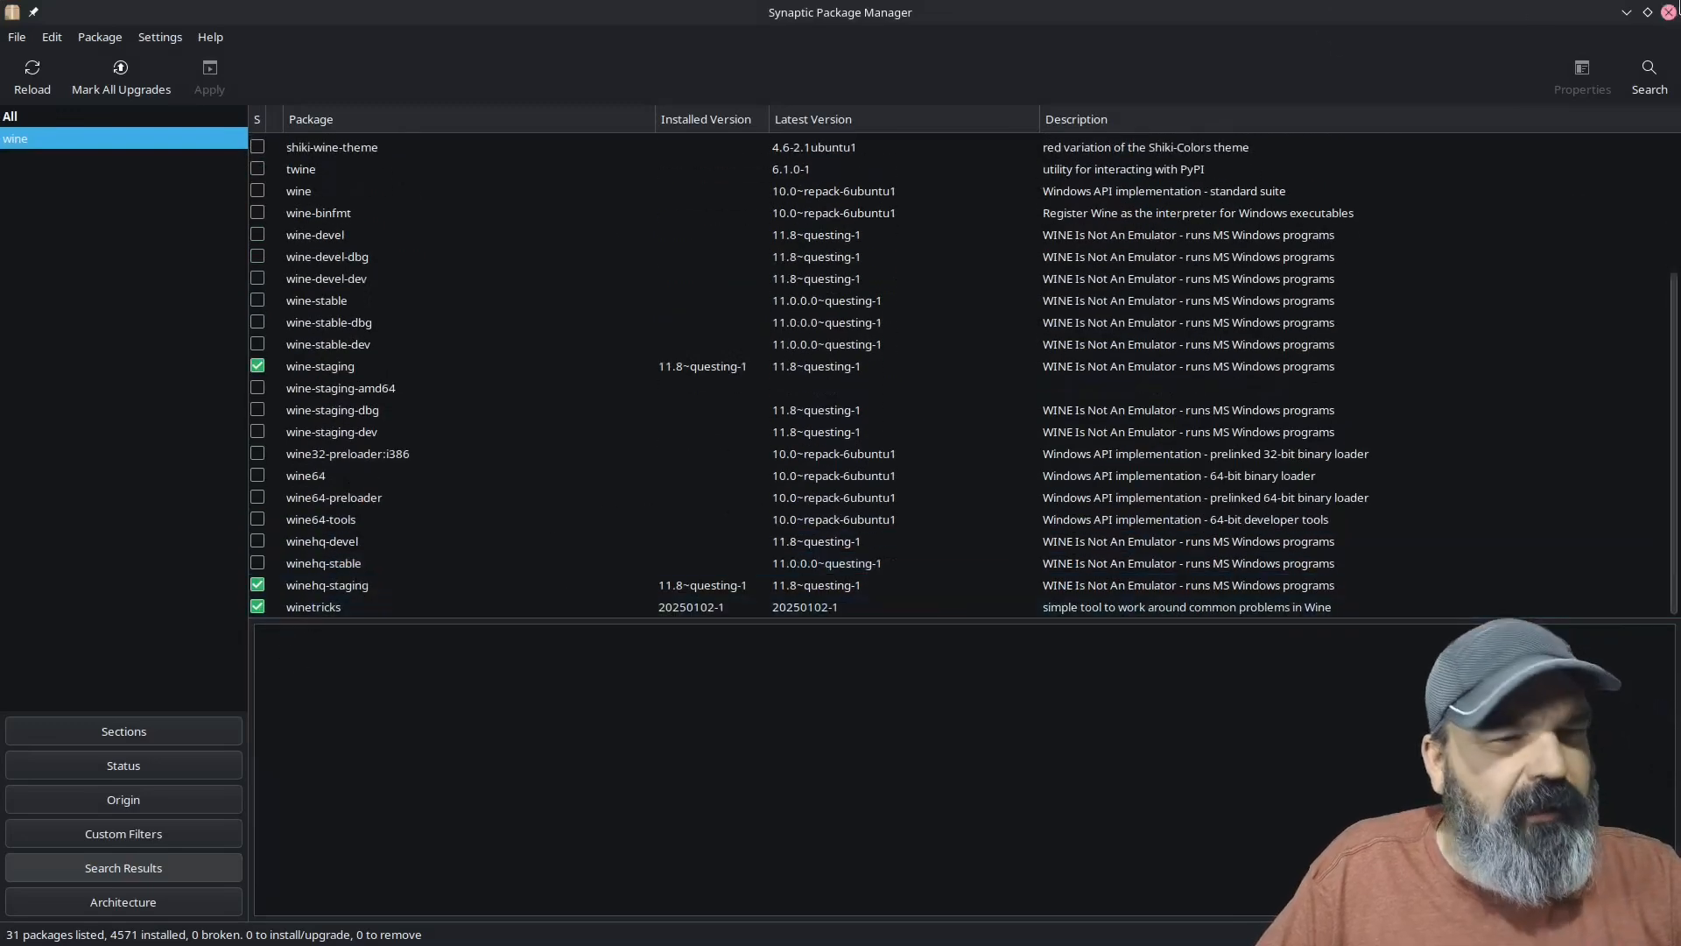
left_click(1669, 12)
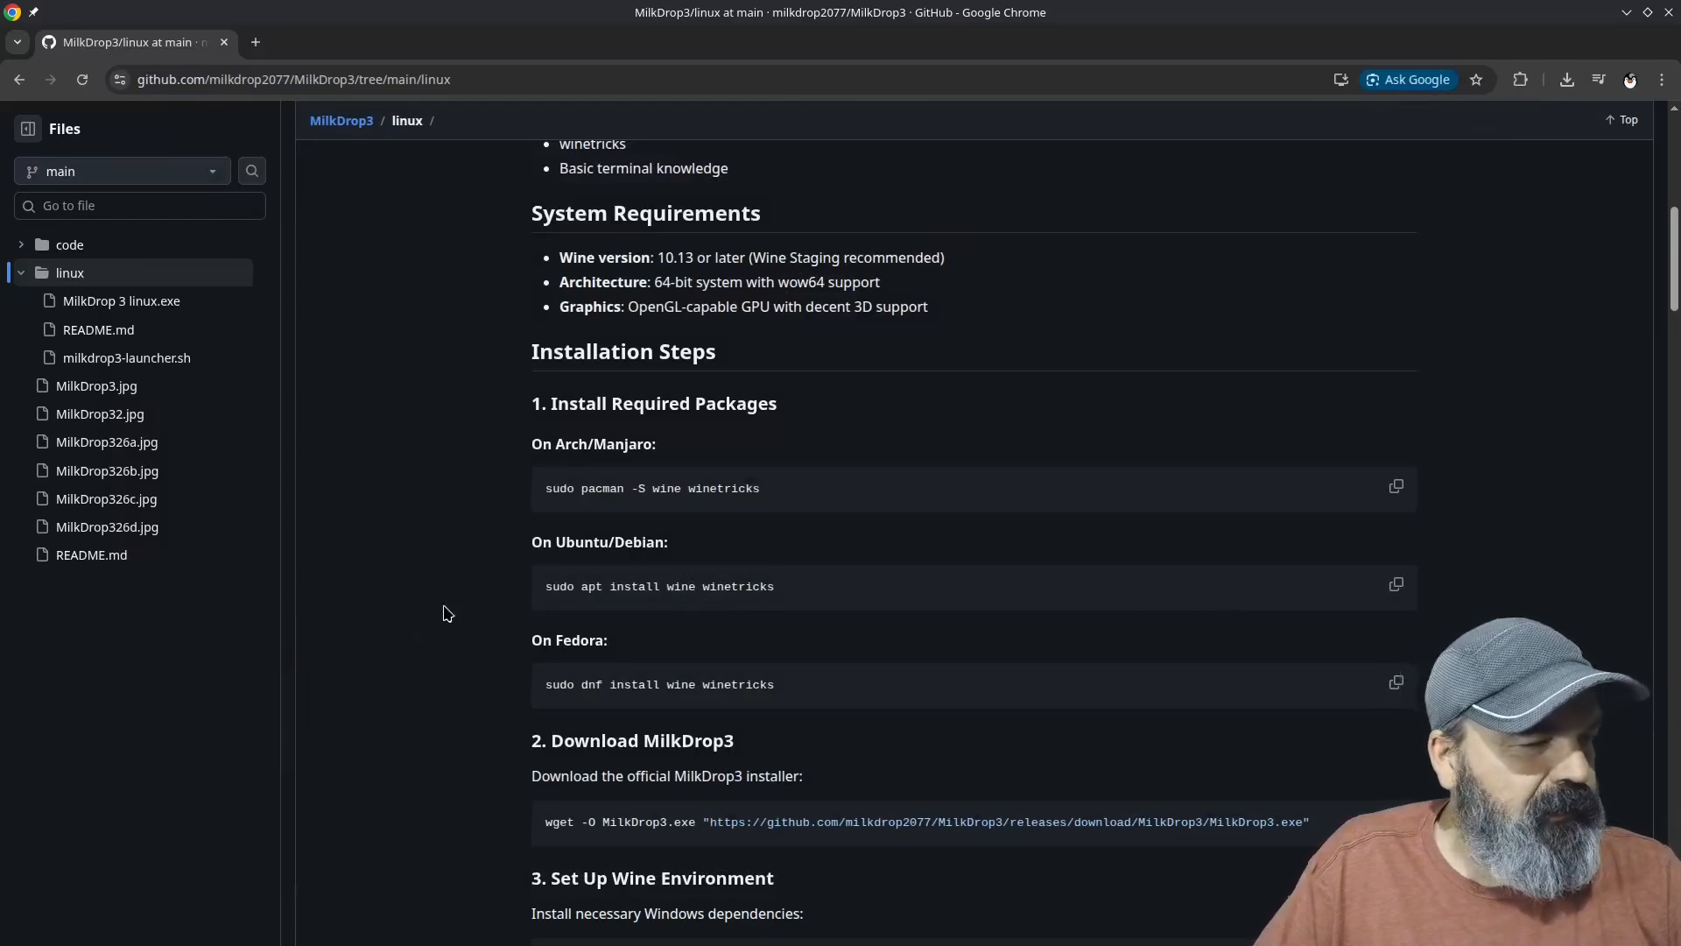
Step: Read the setup guide's Wine environment section in Chrome and highlight the d3dx9 dependency in the winetricks command
scroll(448, 613, "down", 3)
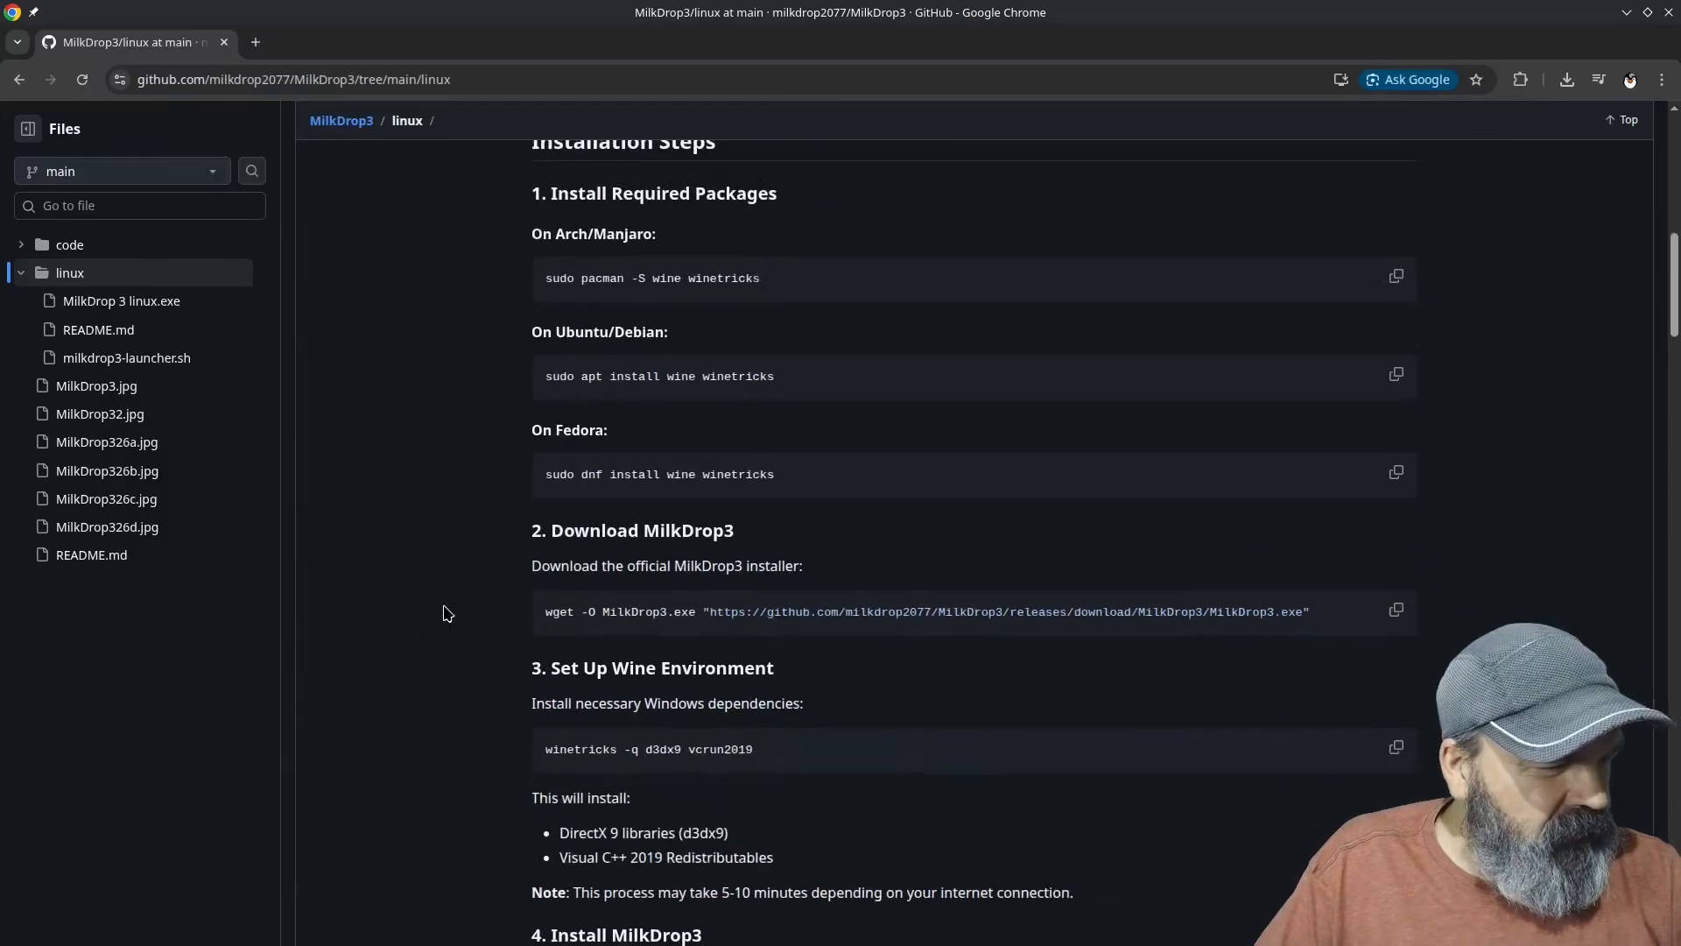
scroll(447, 613, "down", 3)
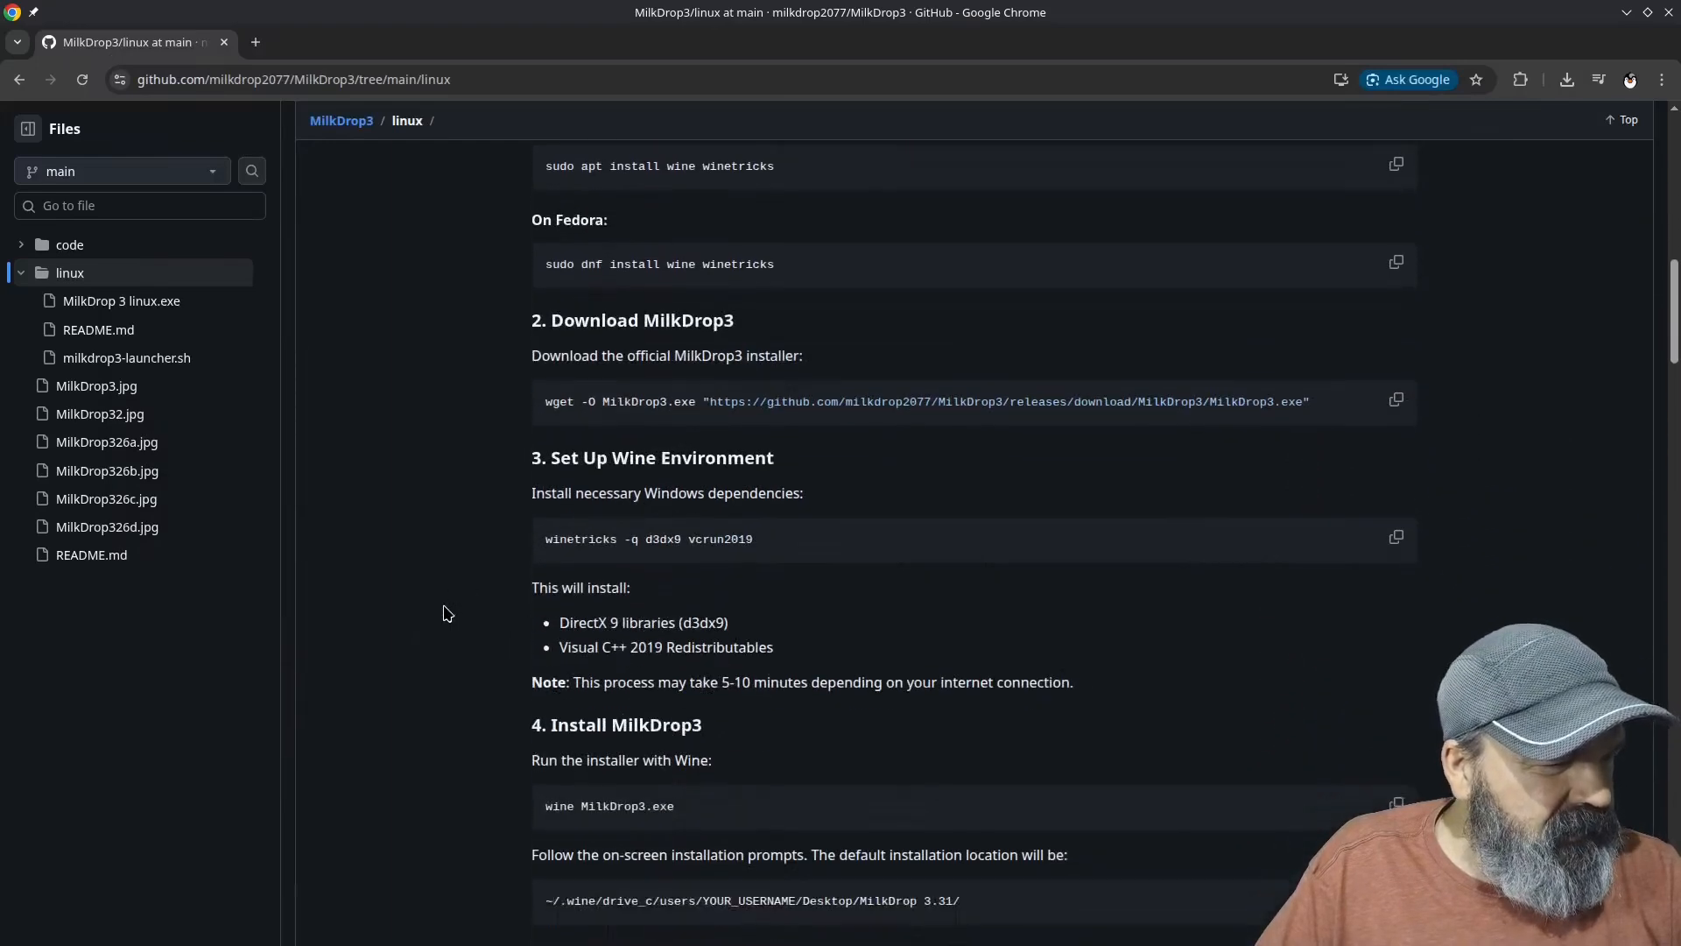
double_click(660, 540)
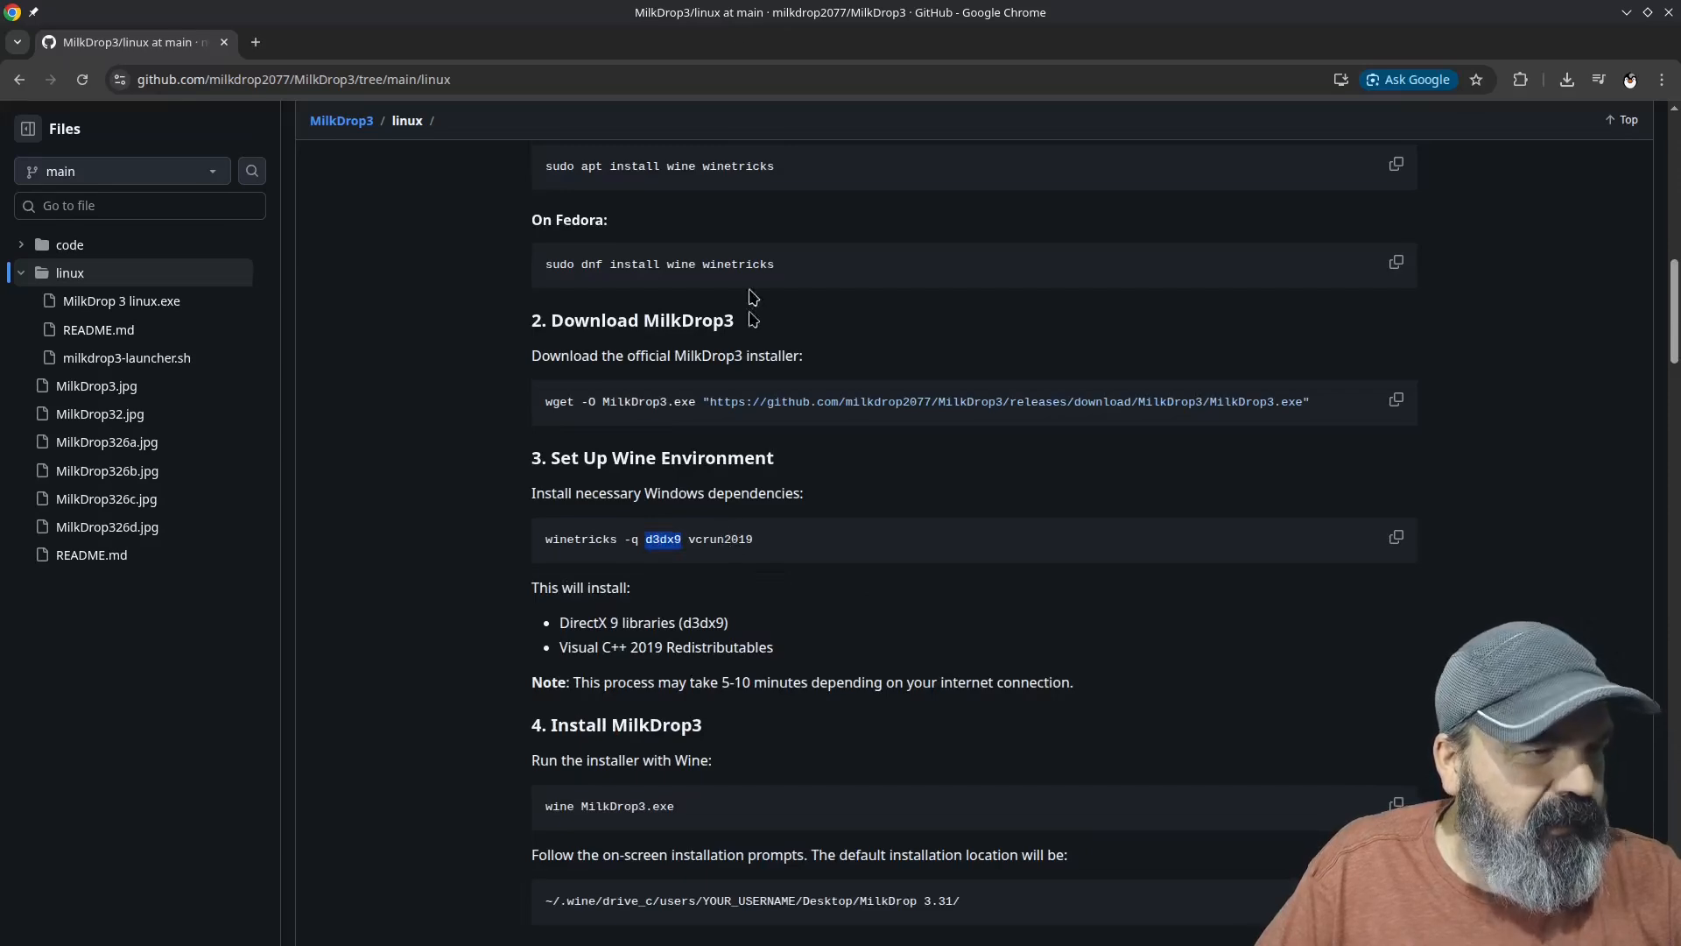
key("alt+Tab")
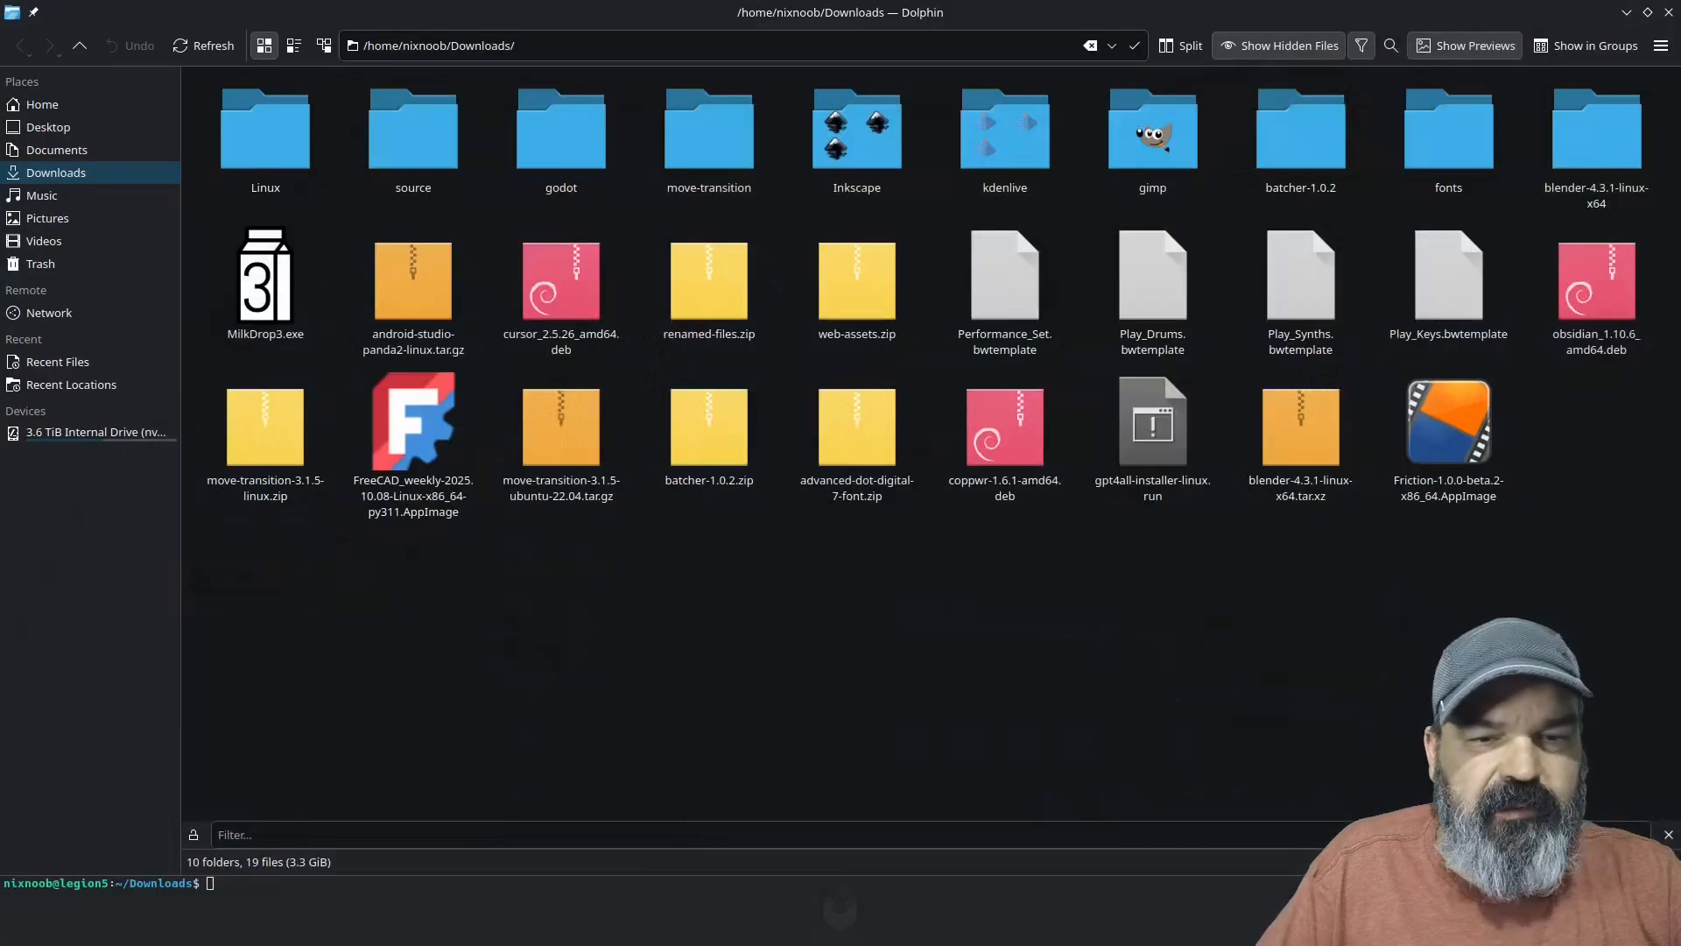
right_click(252, 335)
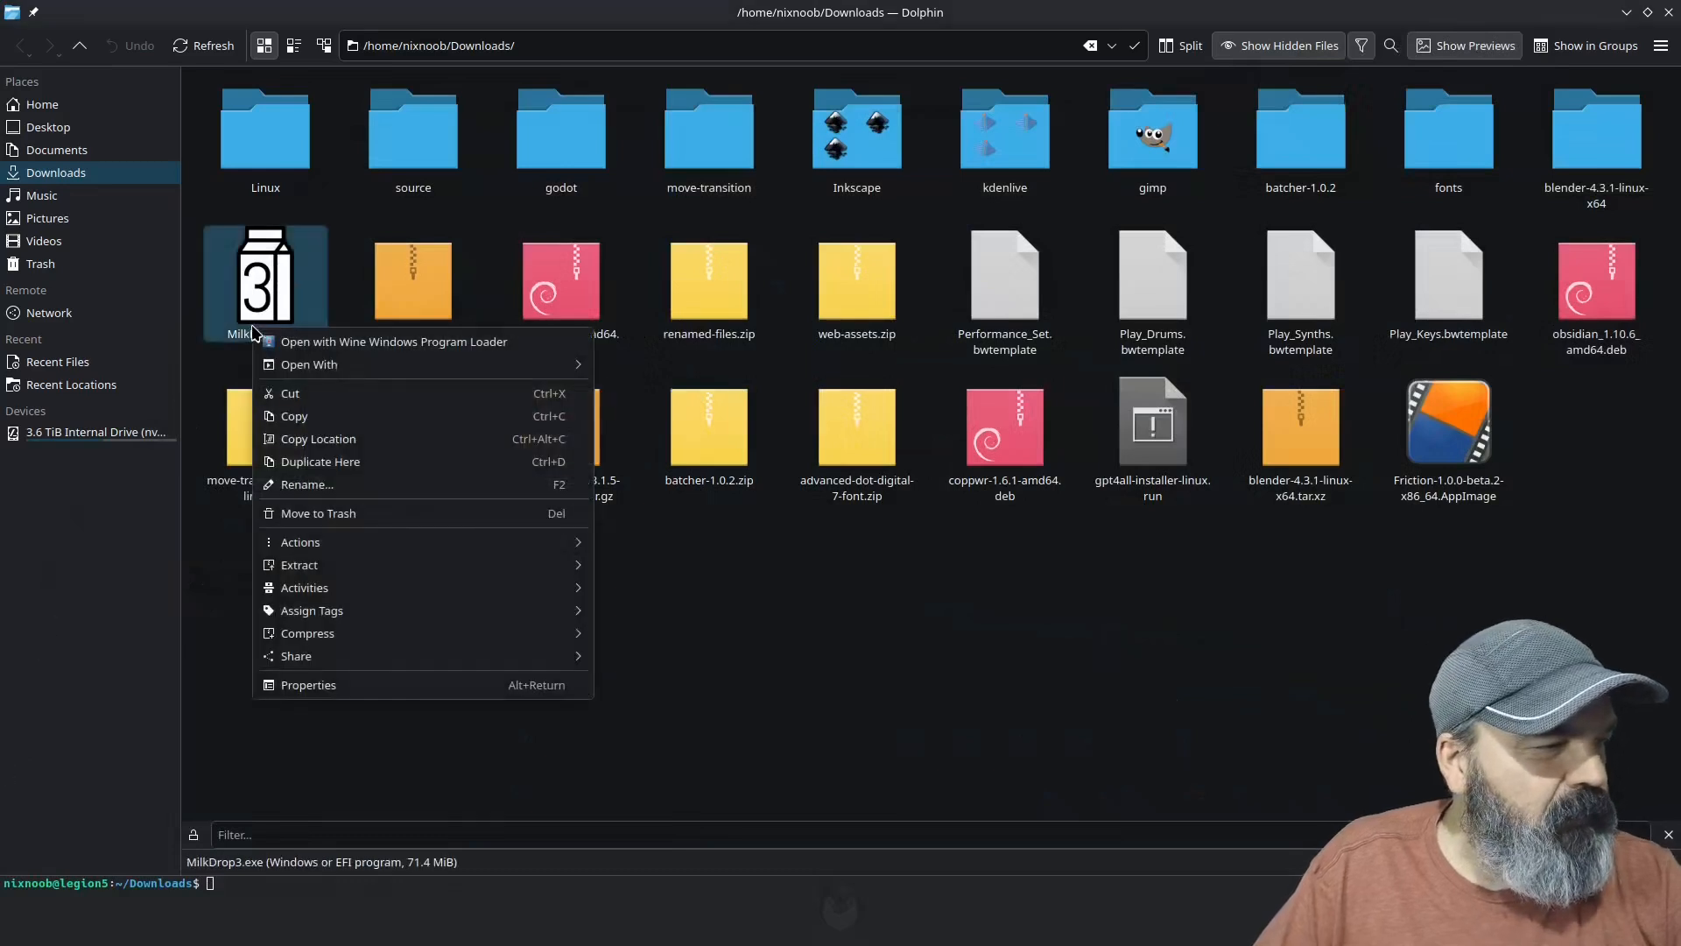
mouse_move(526, 364)
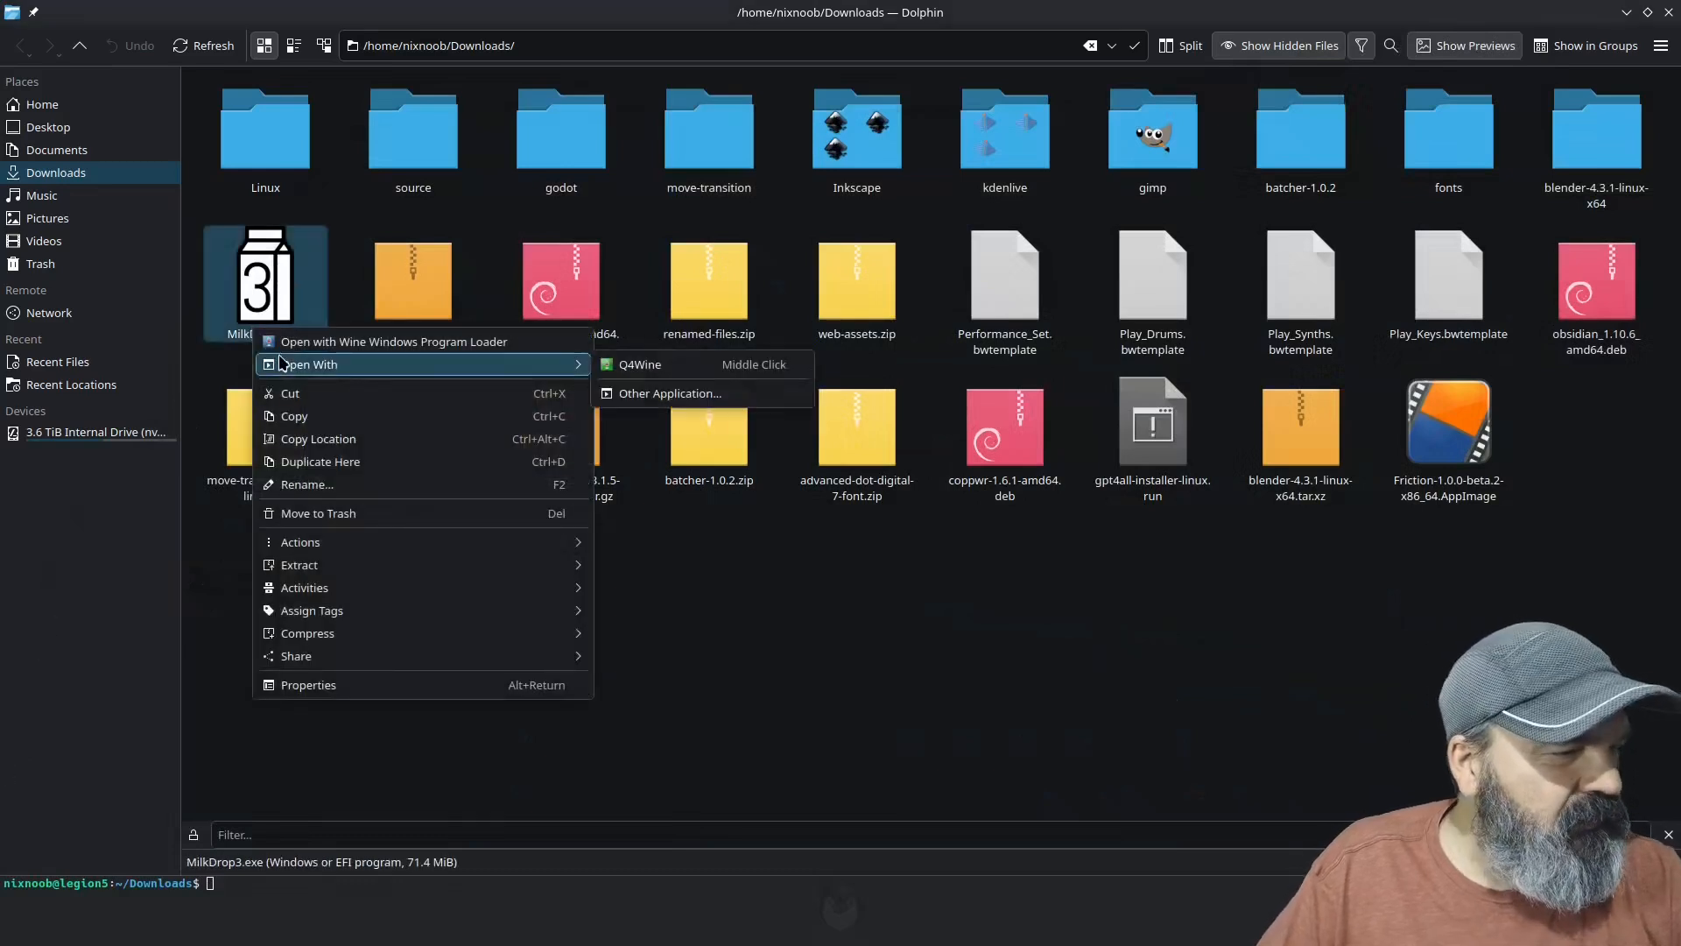
left_click(689, 372)
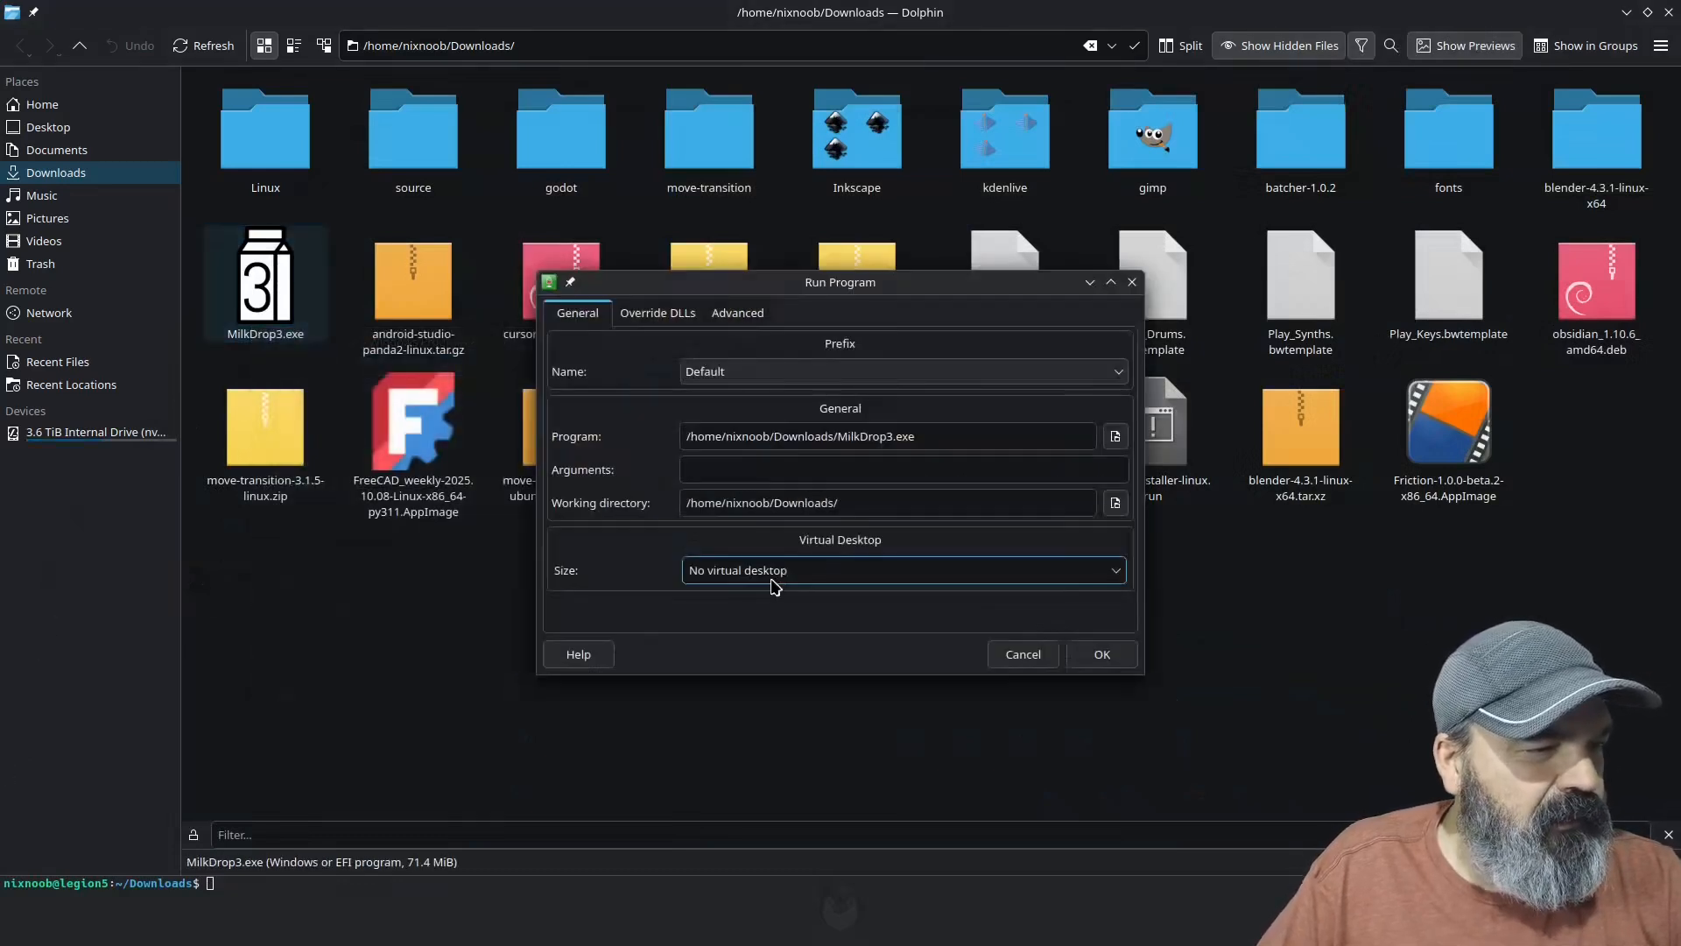
left_click(740, 317)
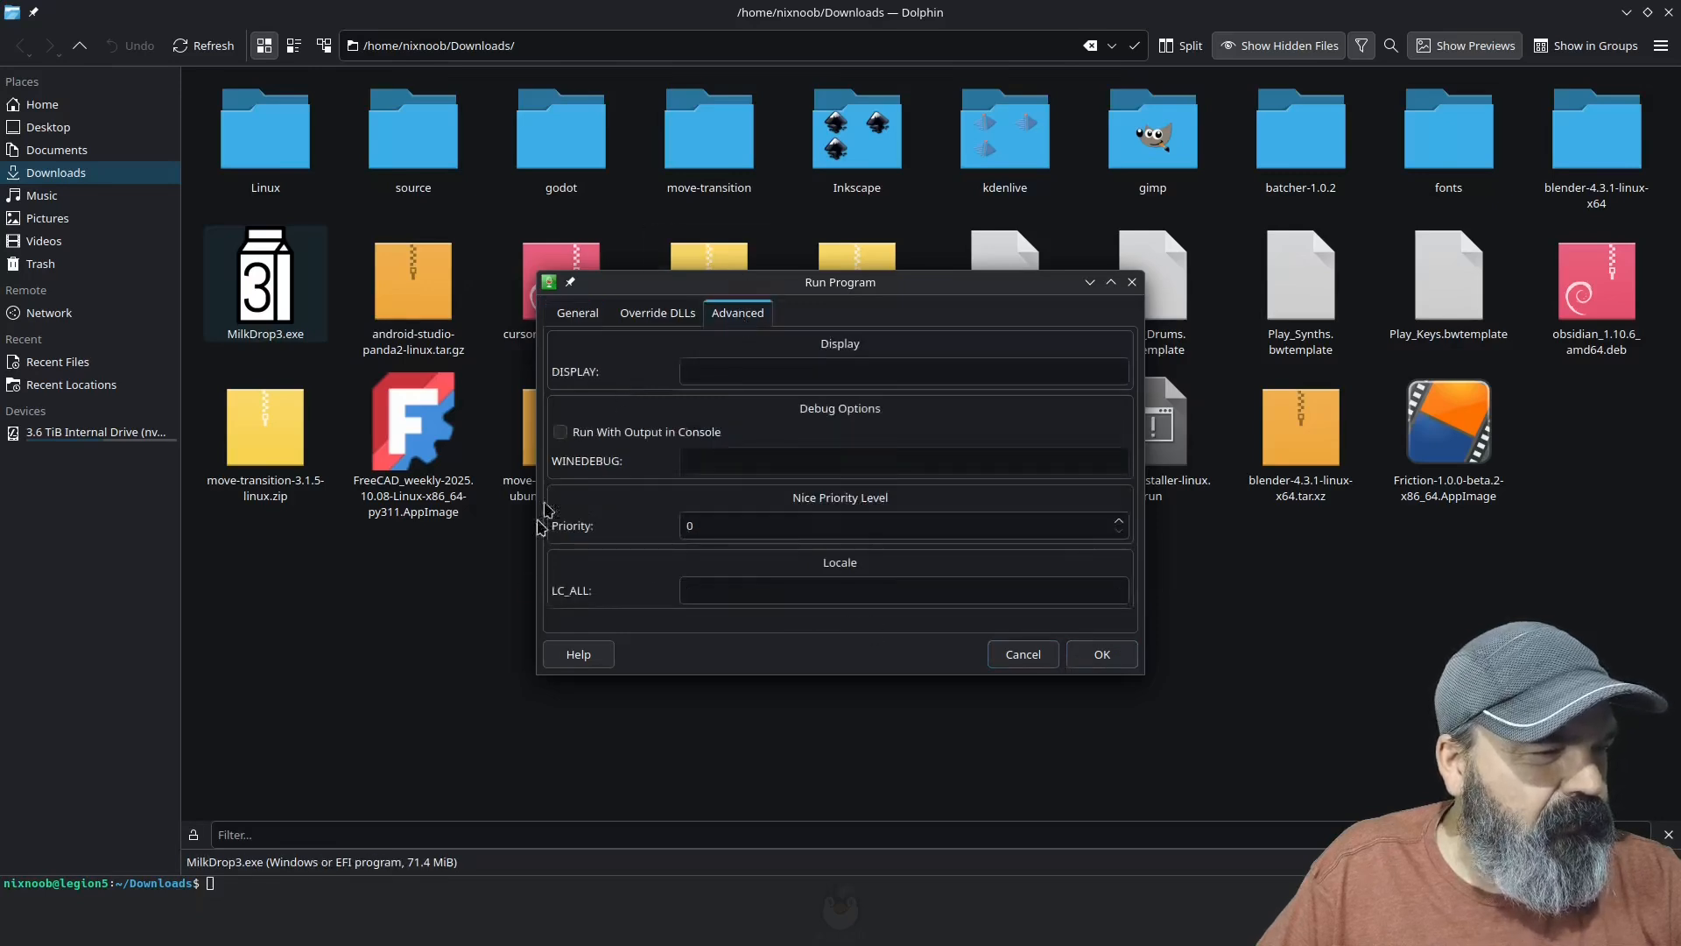
left_click(1023, 655)
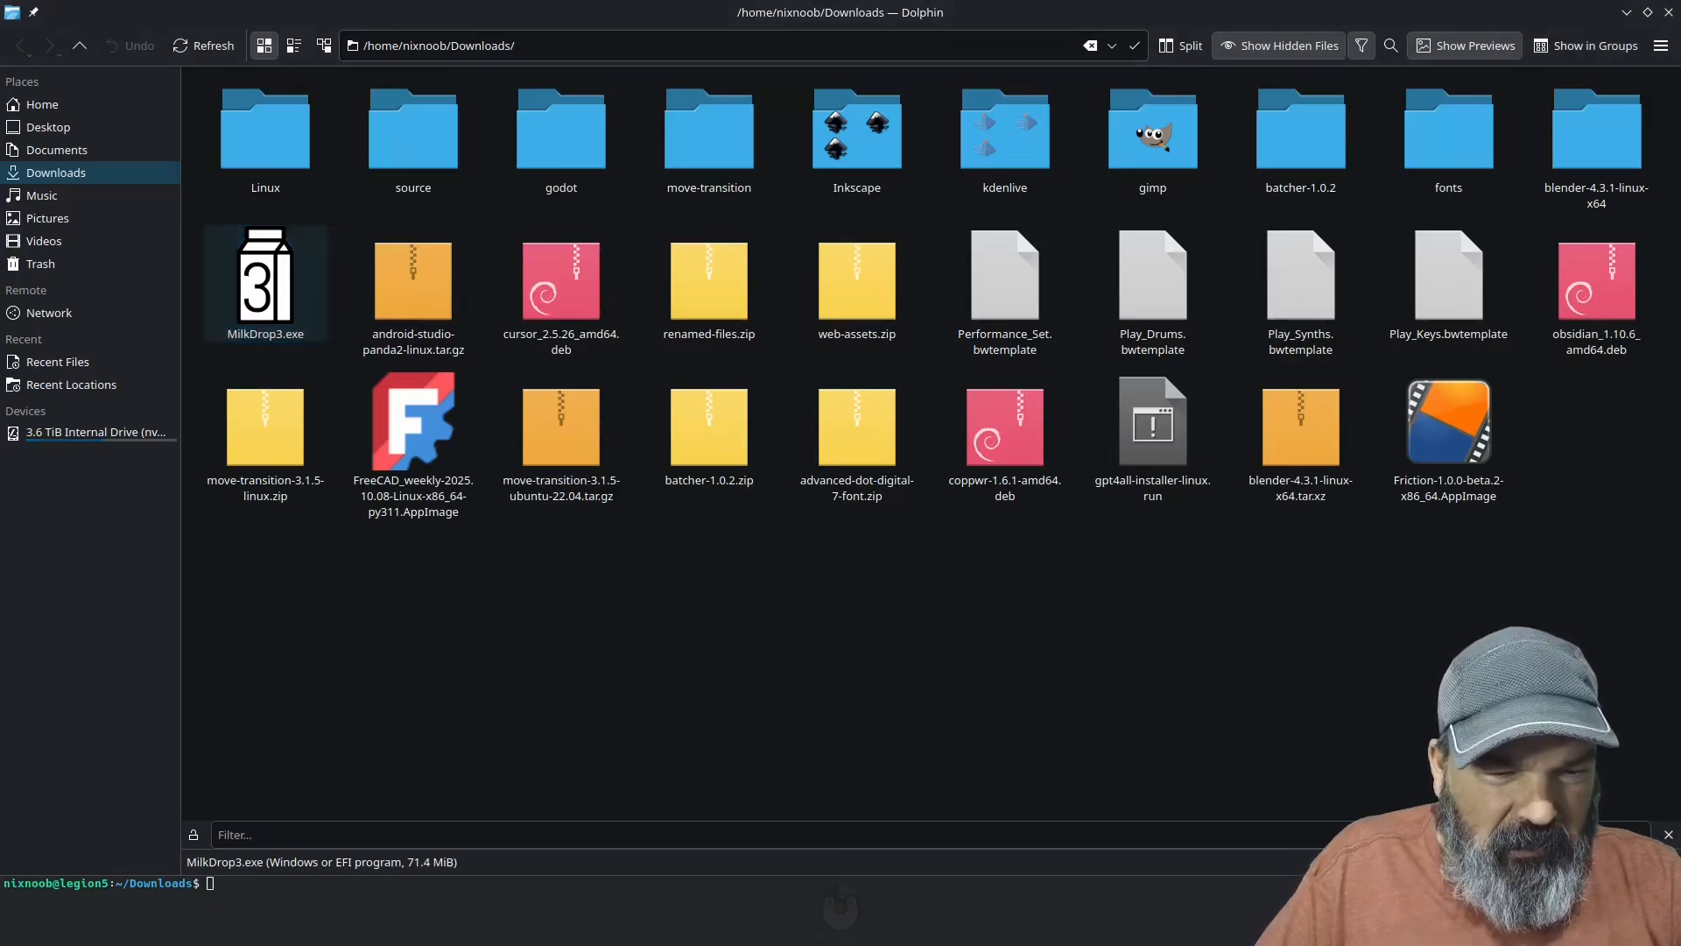
left_click(589, 695)
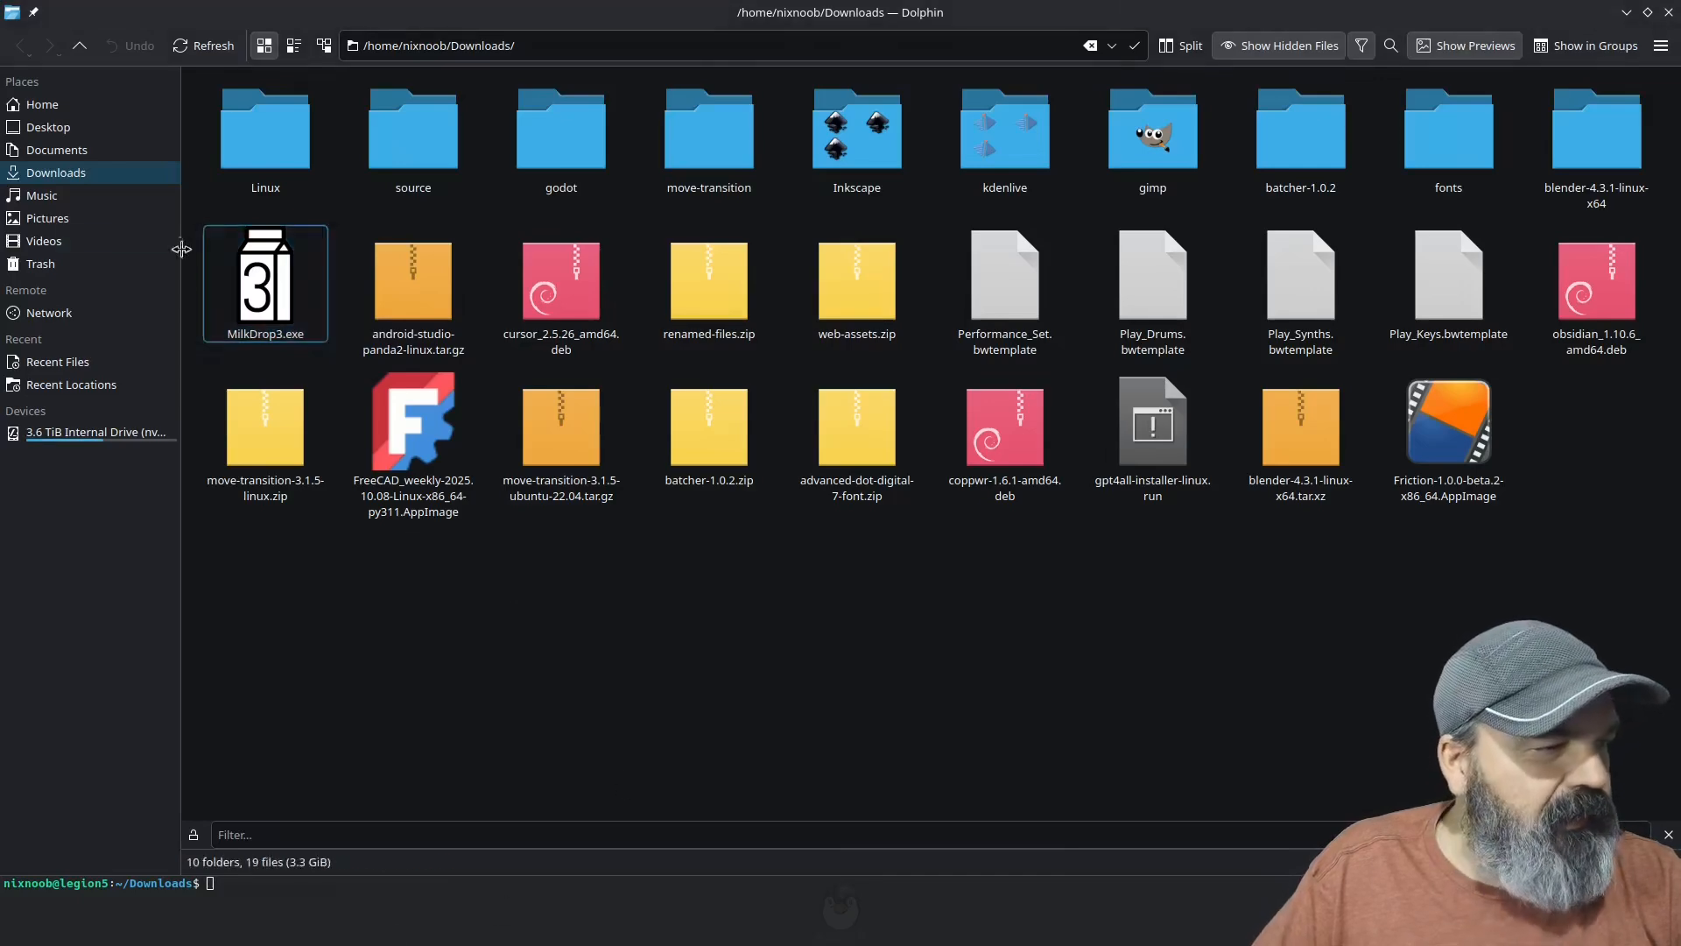
right_click(308, 340)
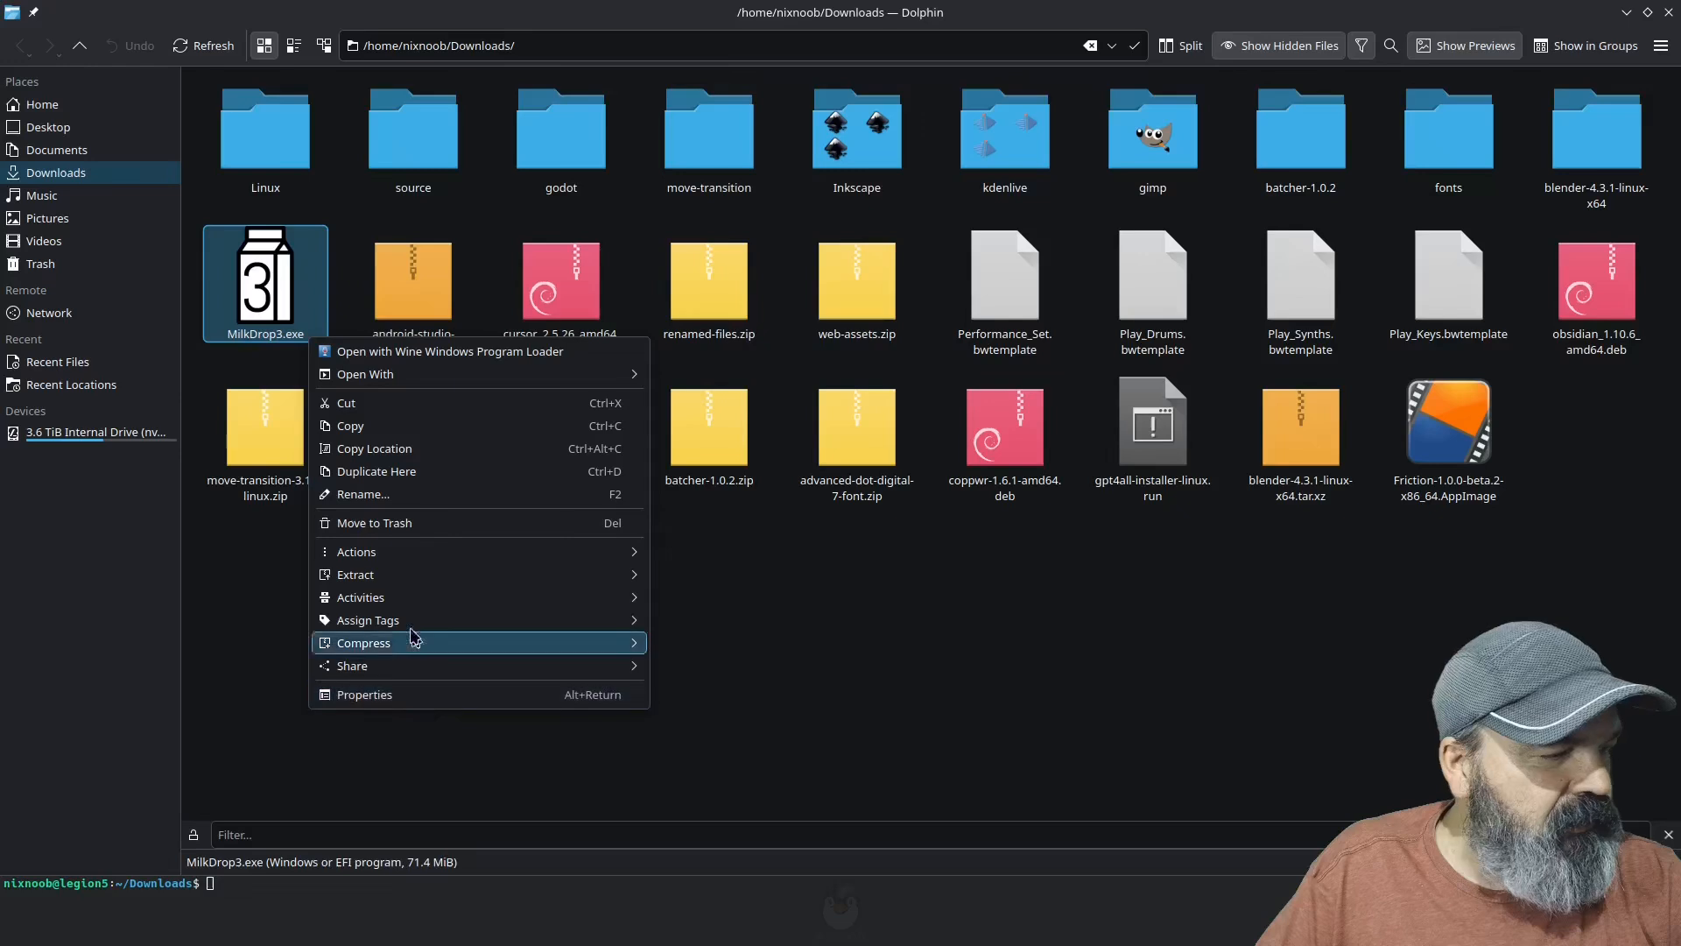
mouse_move(412, 597)
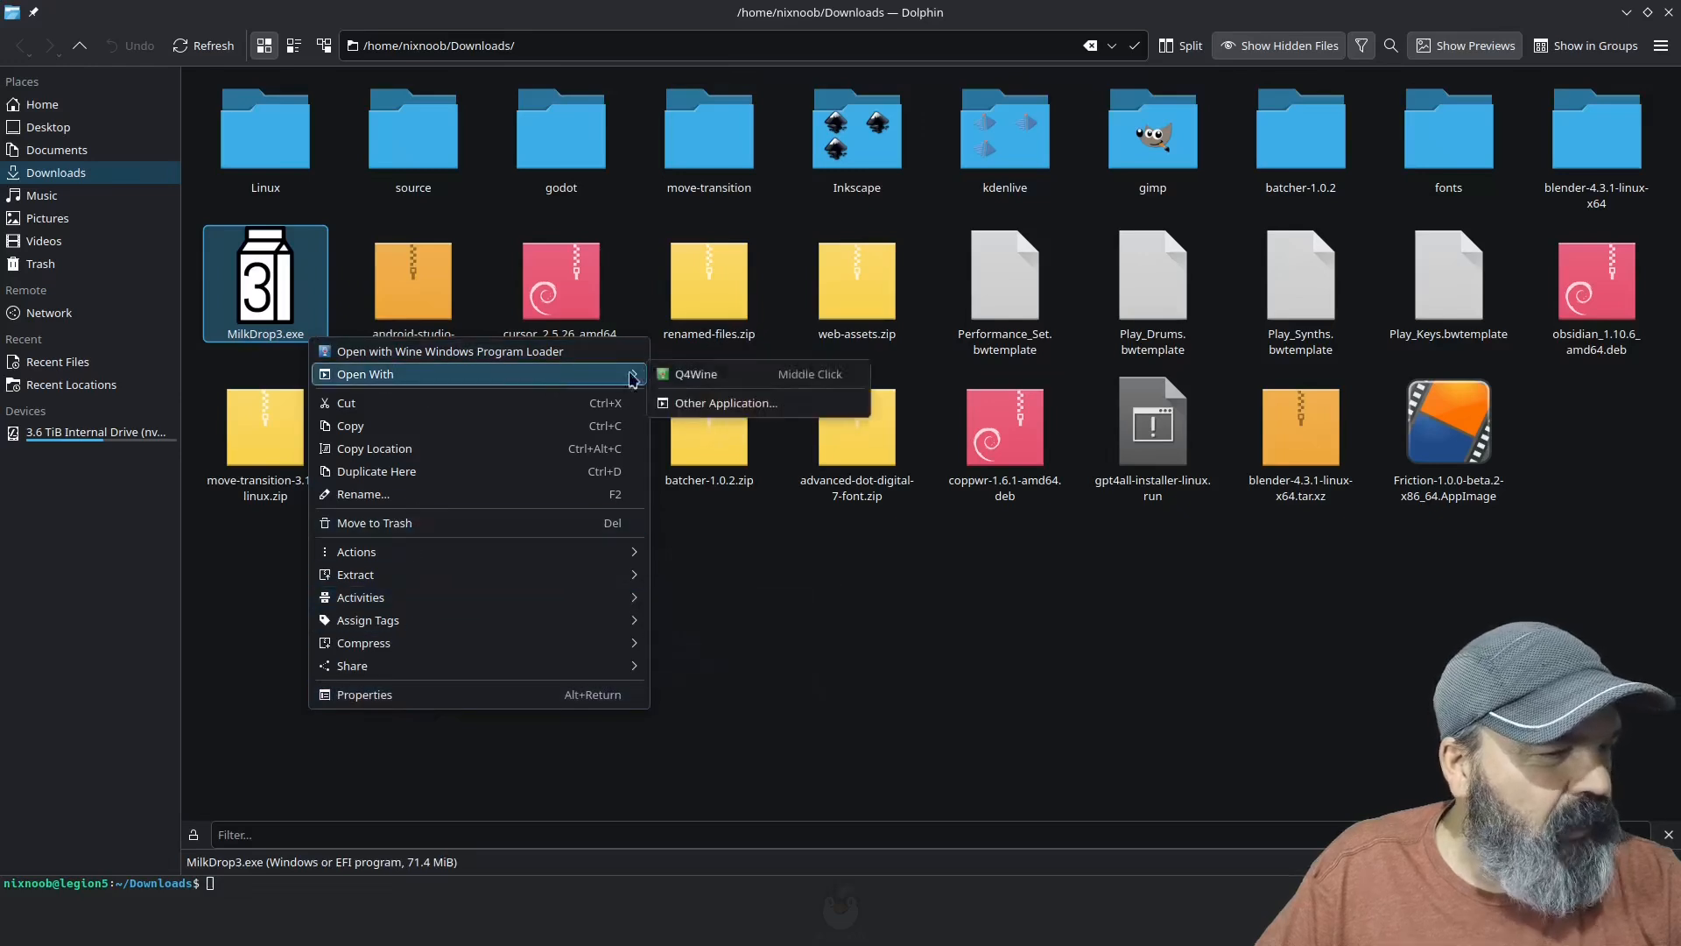
left_click(662, 378)
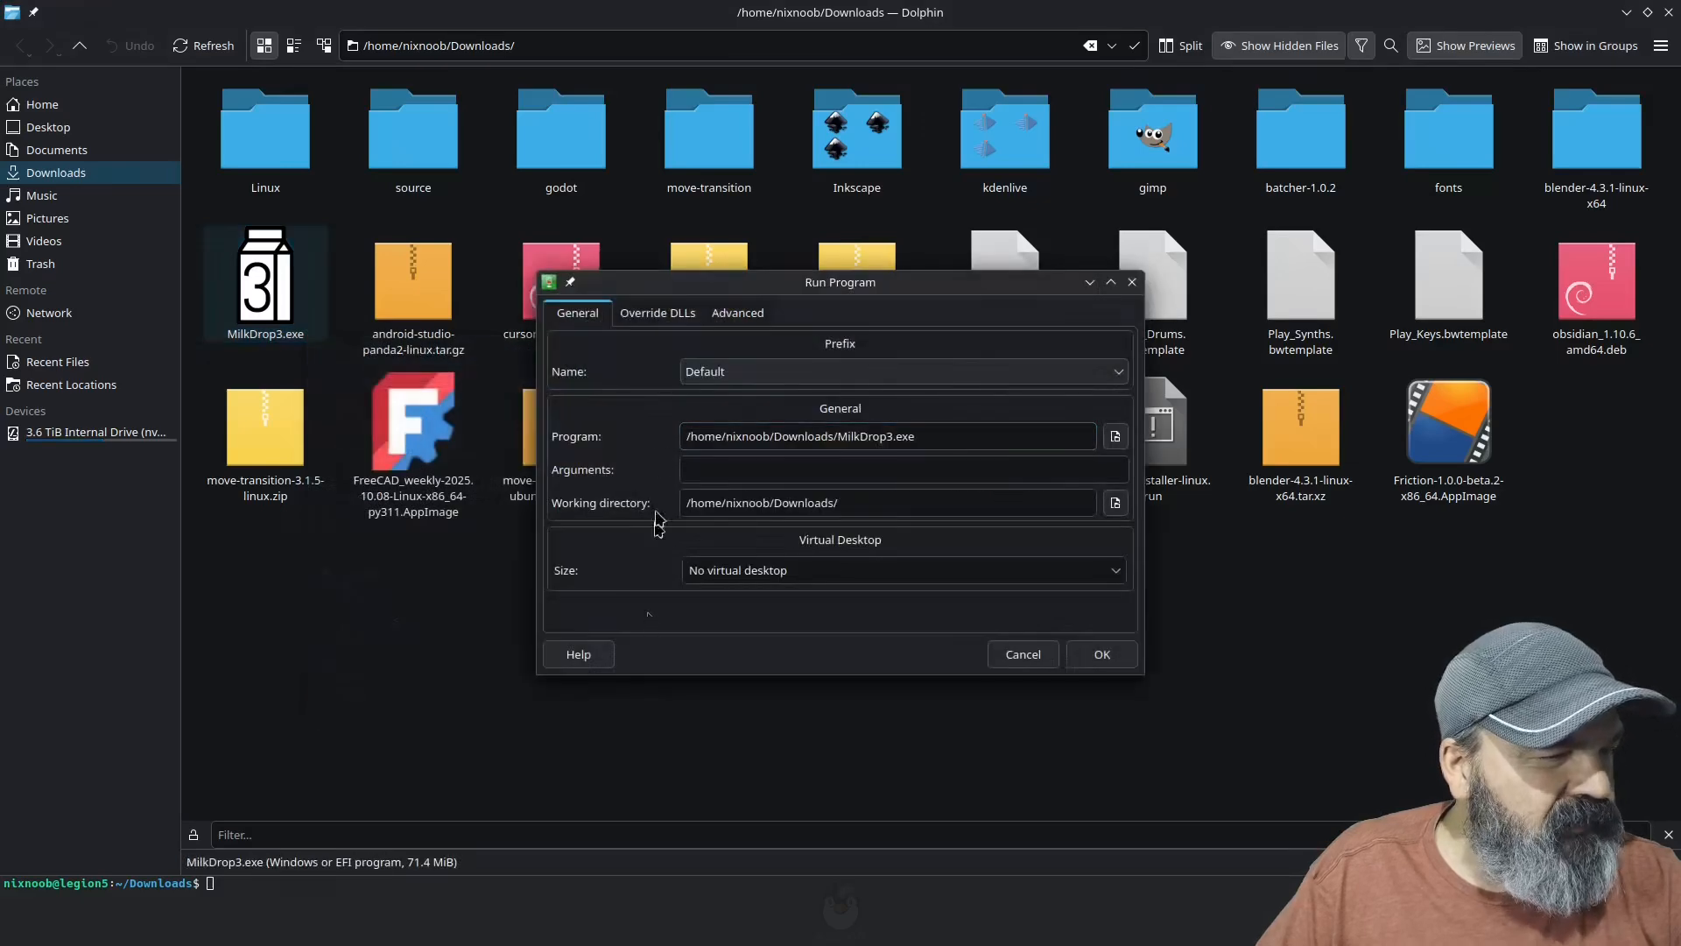
left_click(767, 371)
left_click(767, 365)
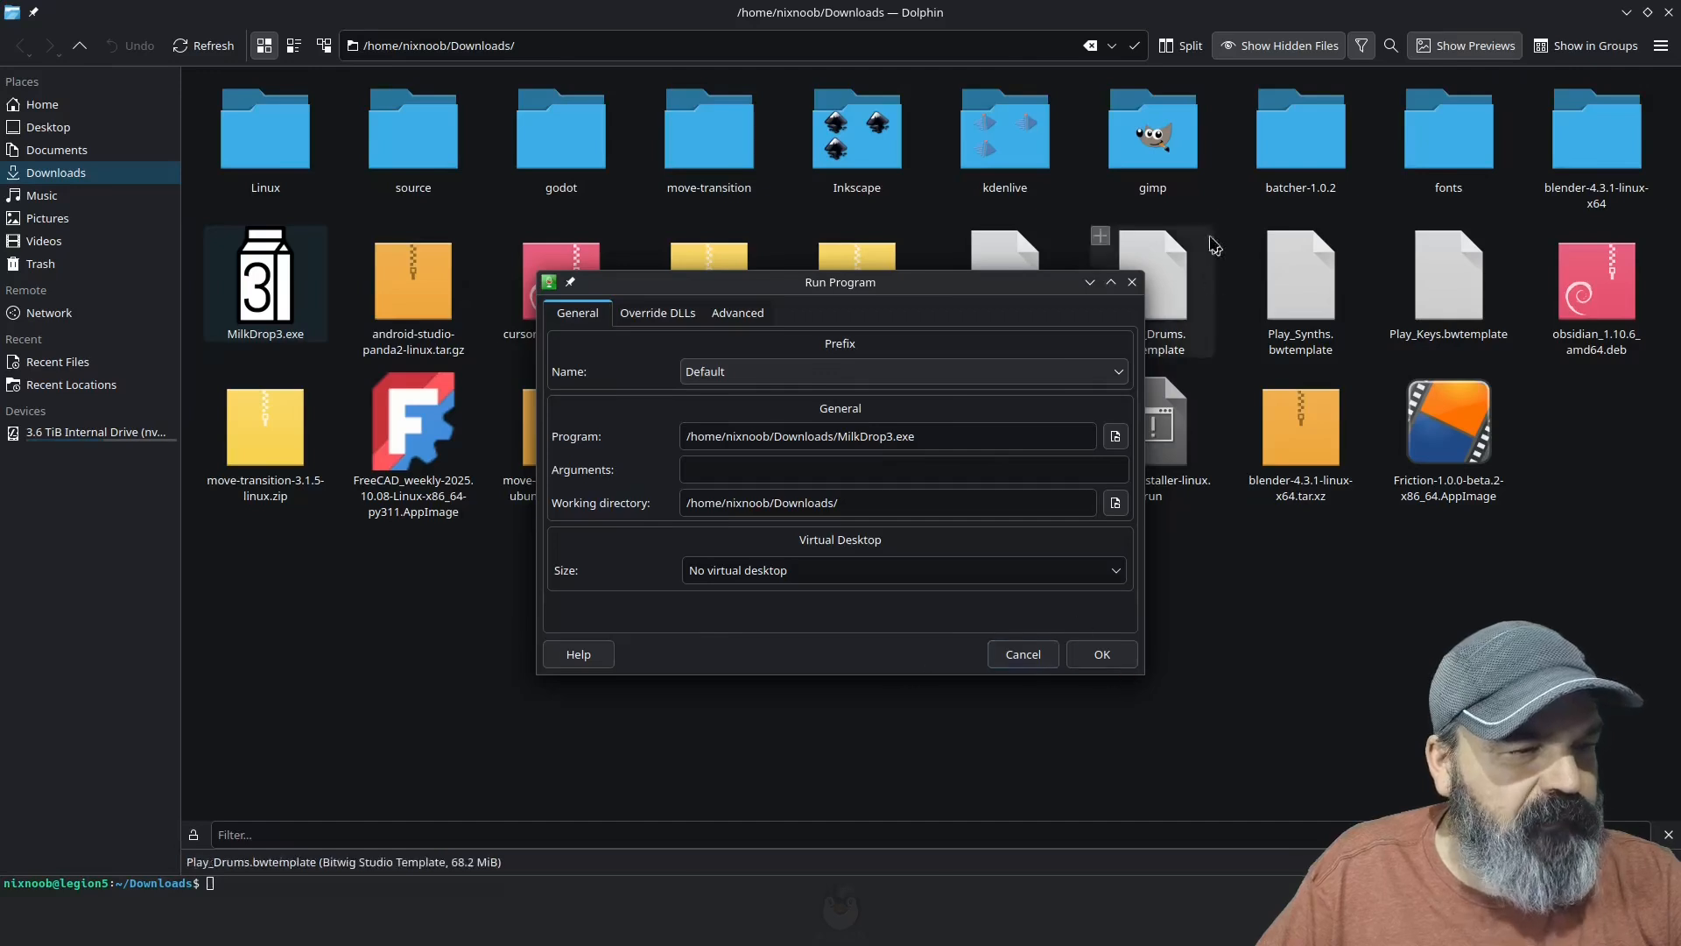
left_click(1135, 284)
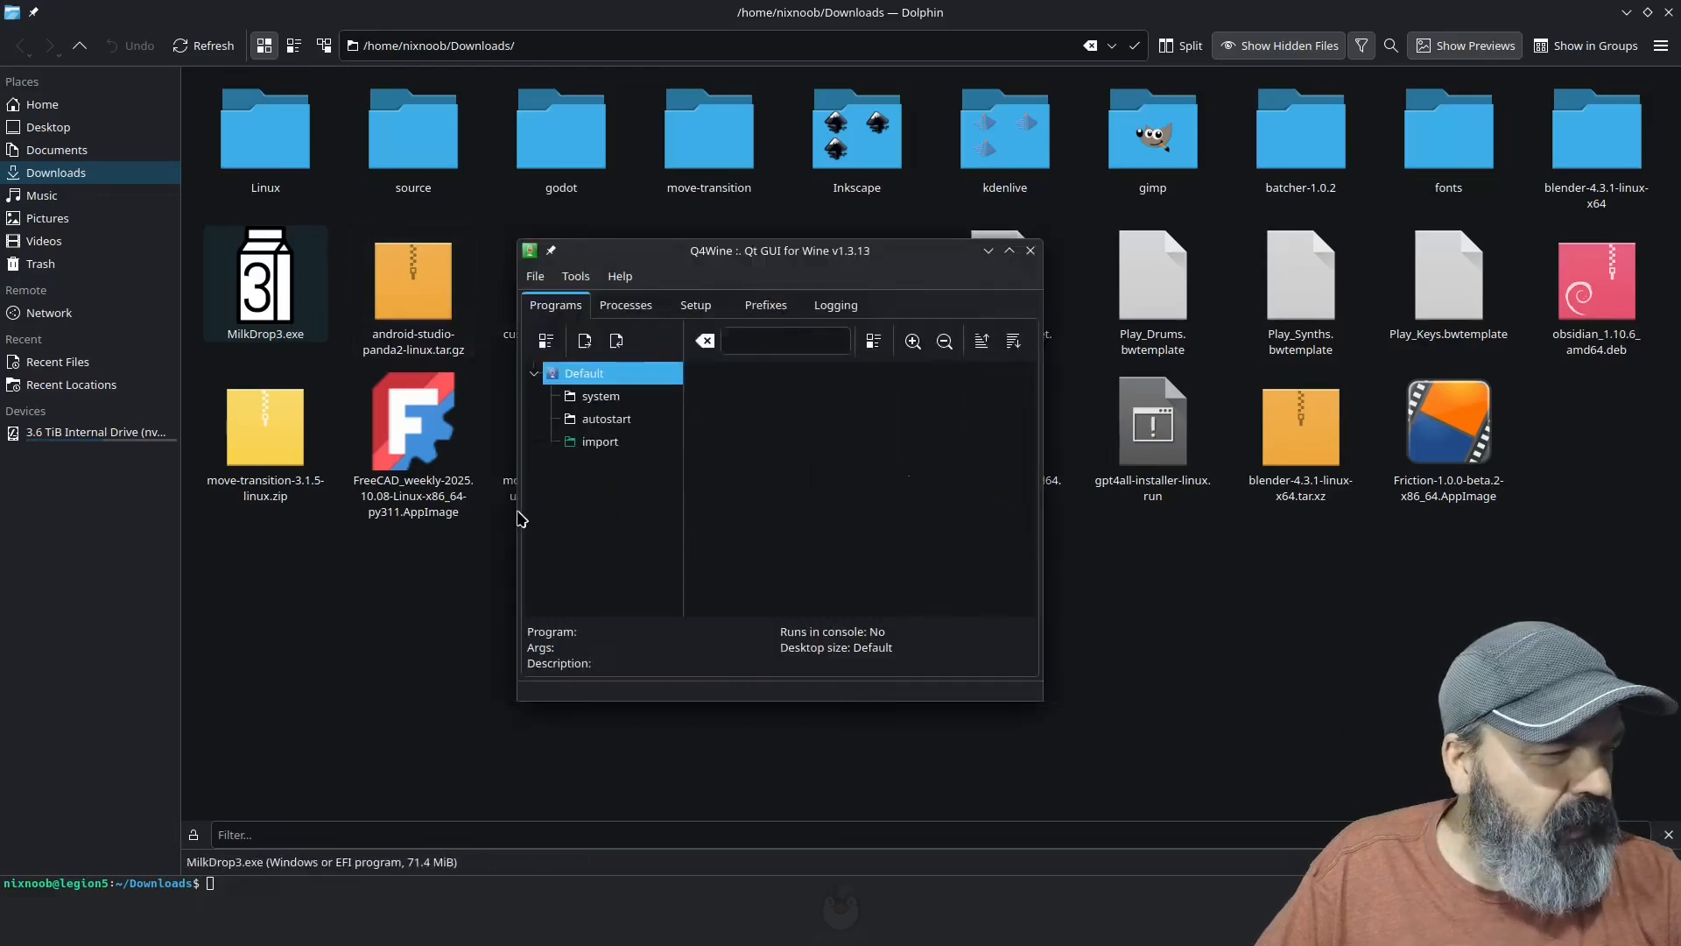
Step: Install or update the Winetricks script for the Default prefix in Q4Wine and close the Konsole window
left_click_drag(702, 260, 447, 240)
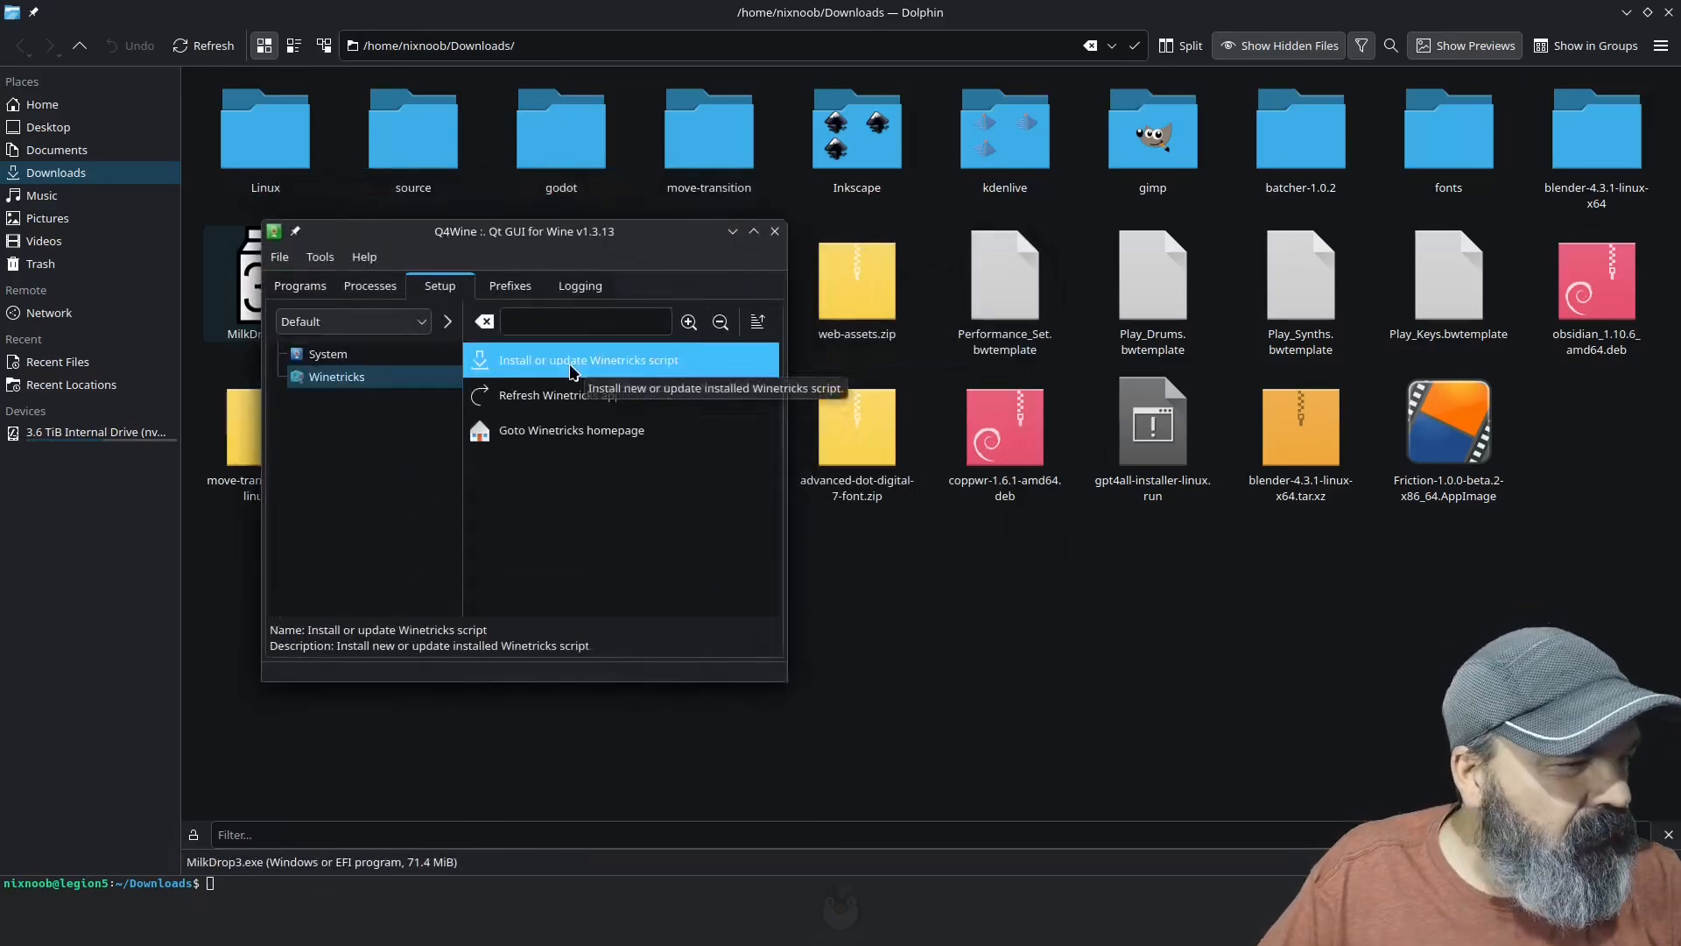
double_click(570, 366)
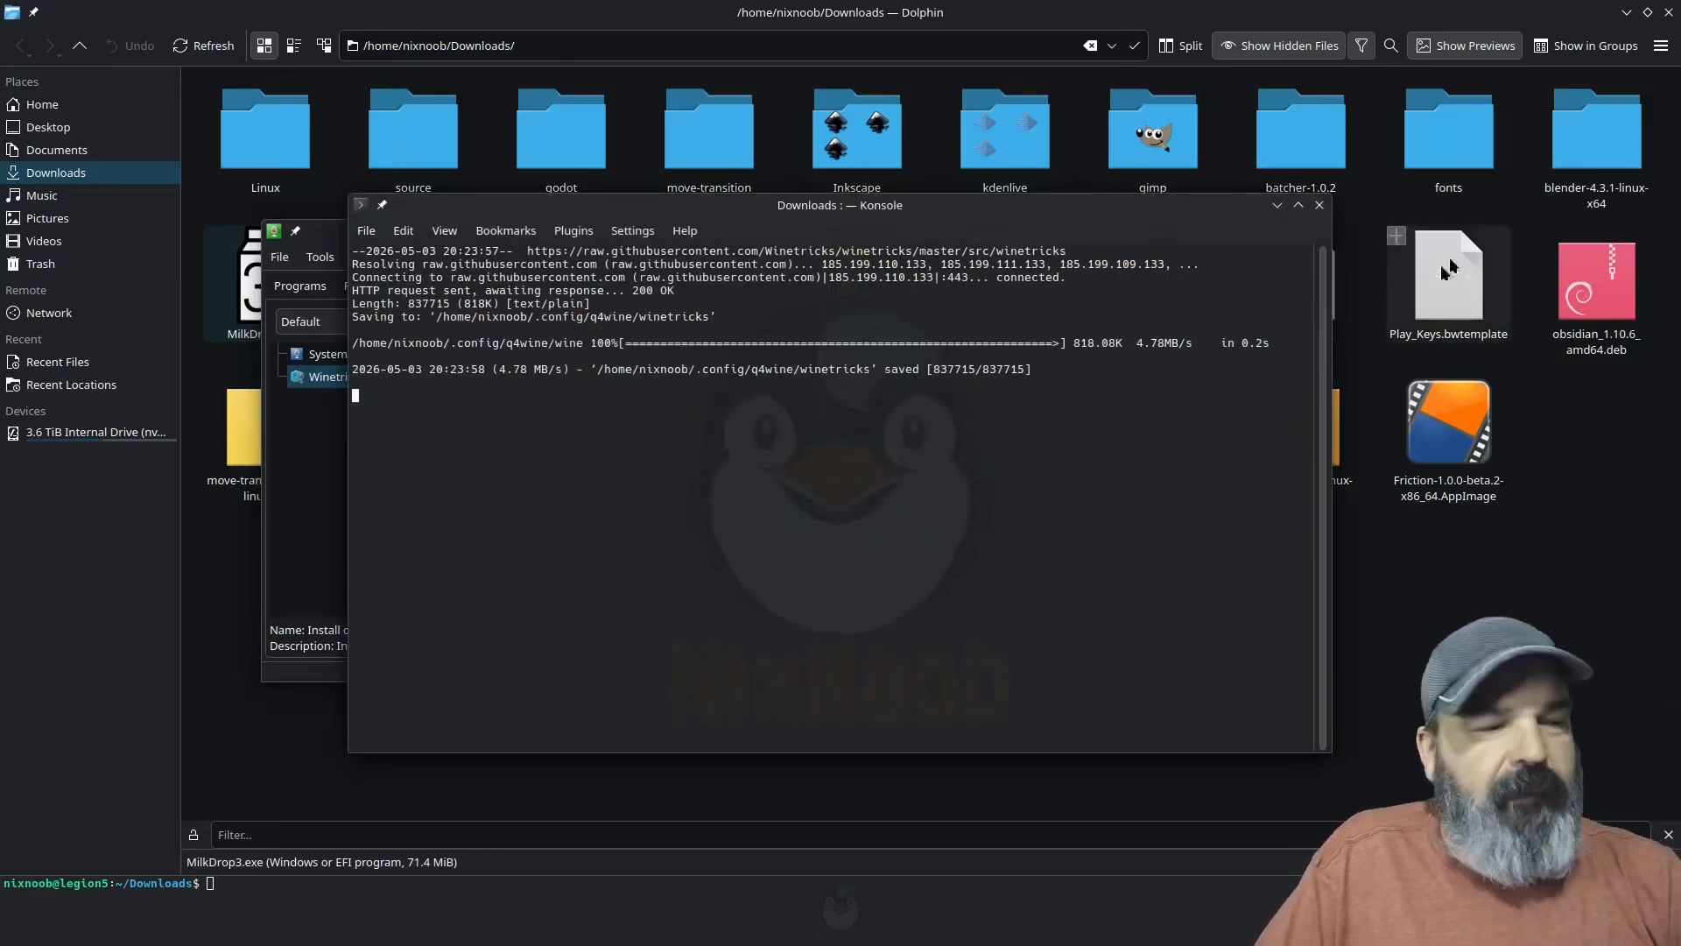
left_click(1320, 206)
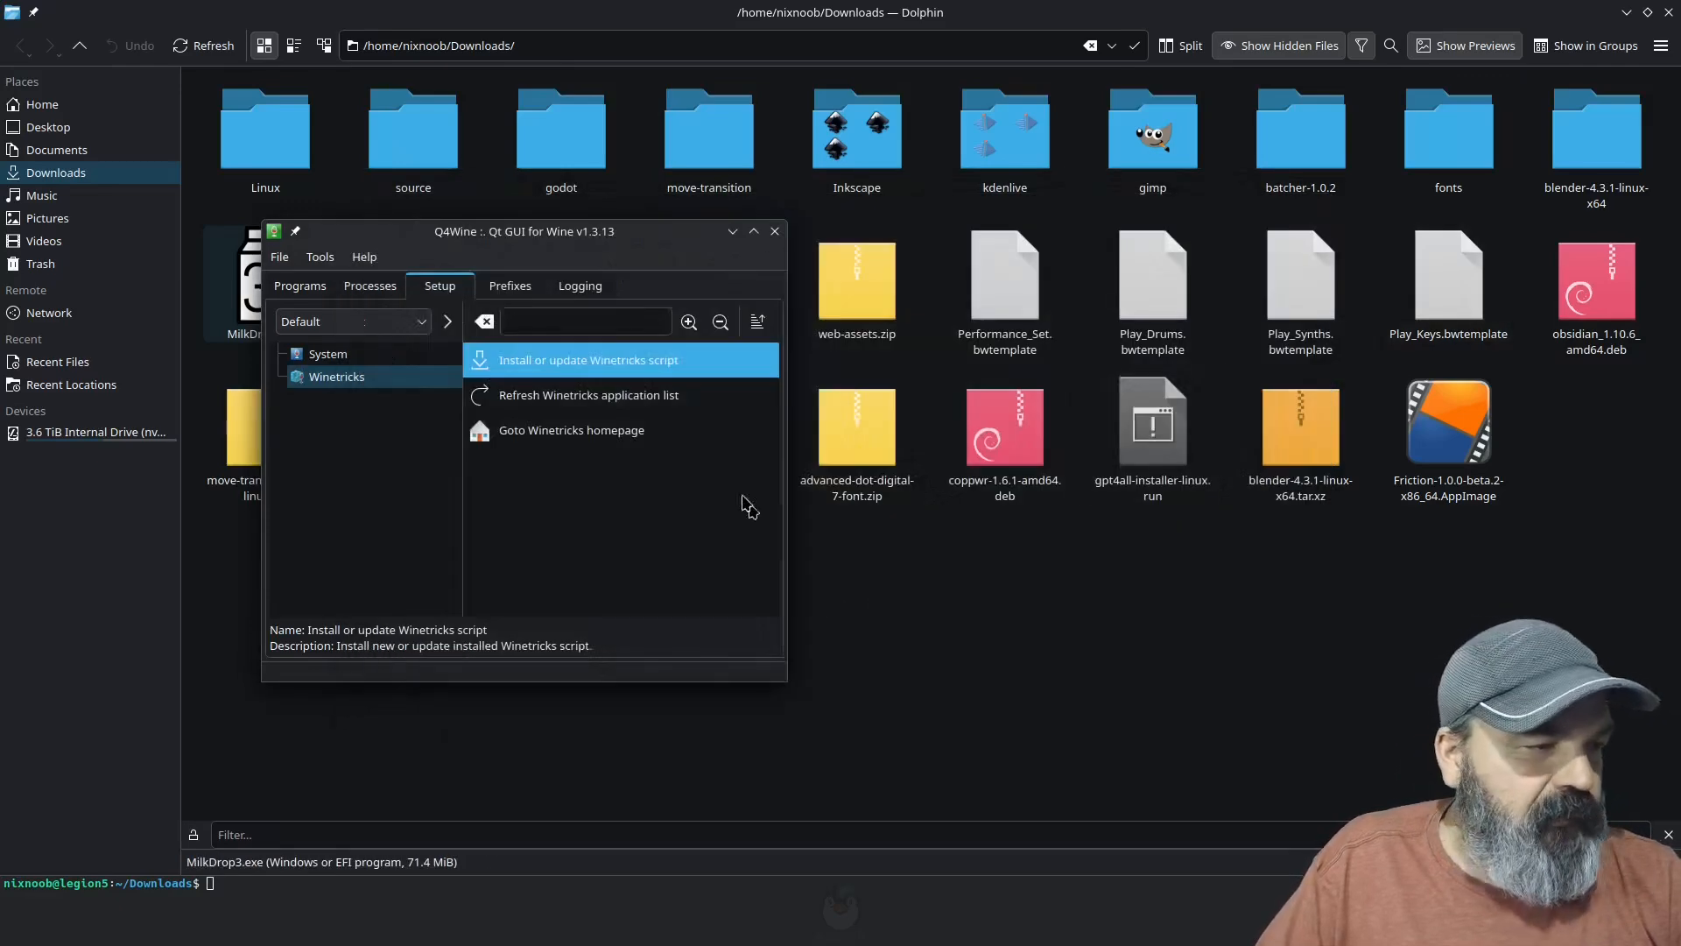
Step: Refresh the Winetricks application list and open its settings category
double_click(606, 398)
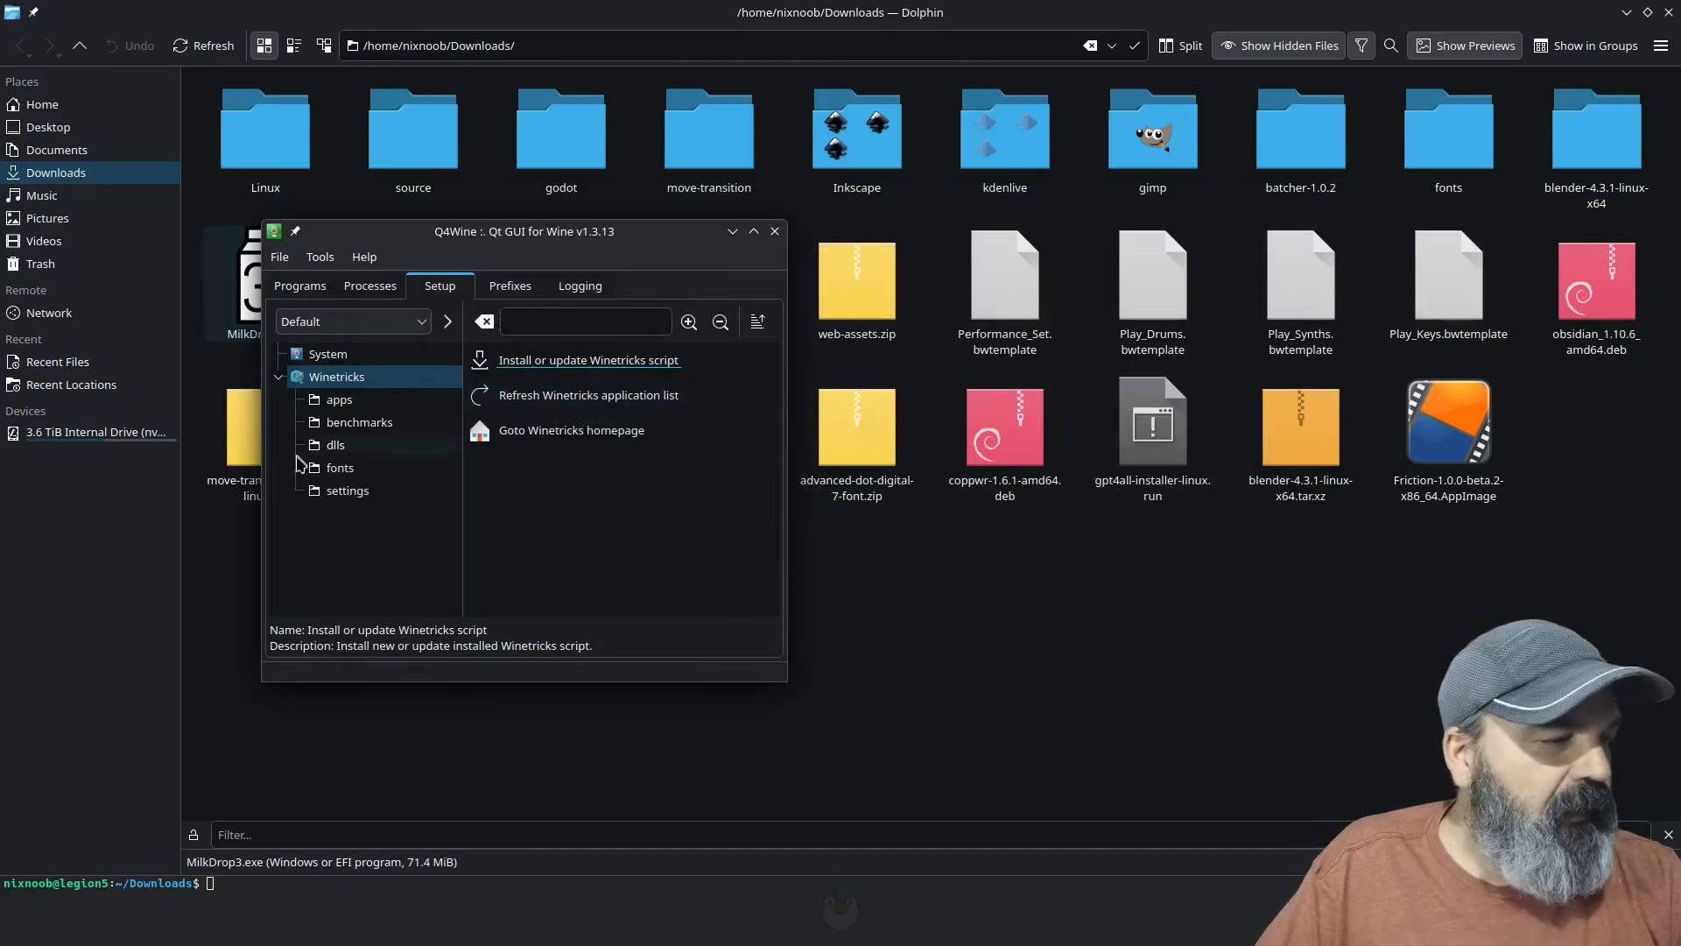
left_click(337, 498)
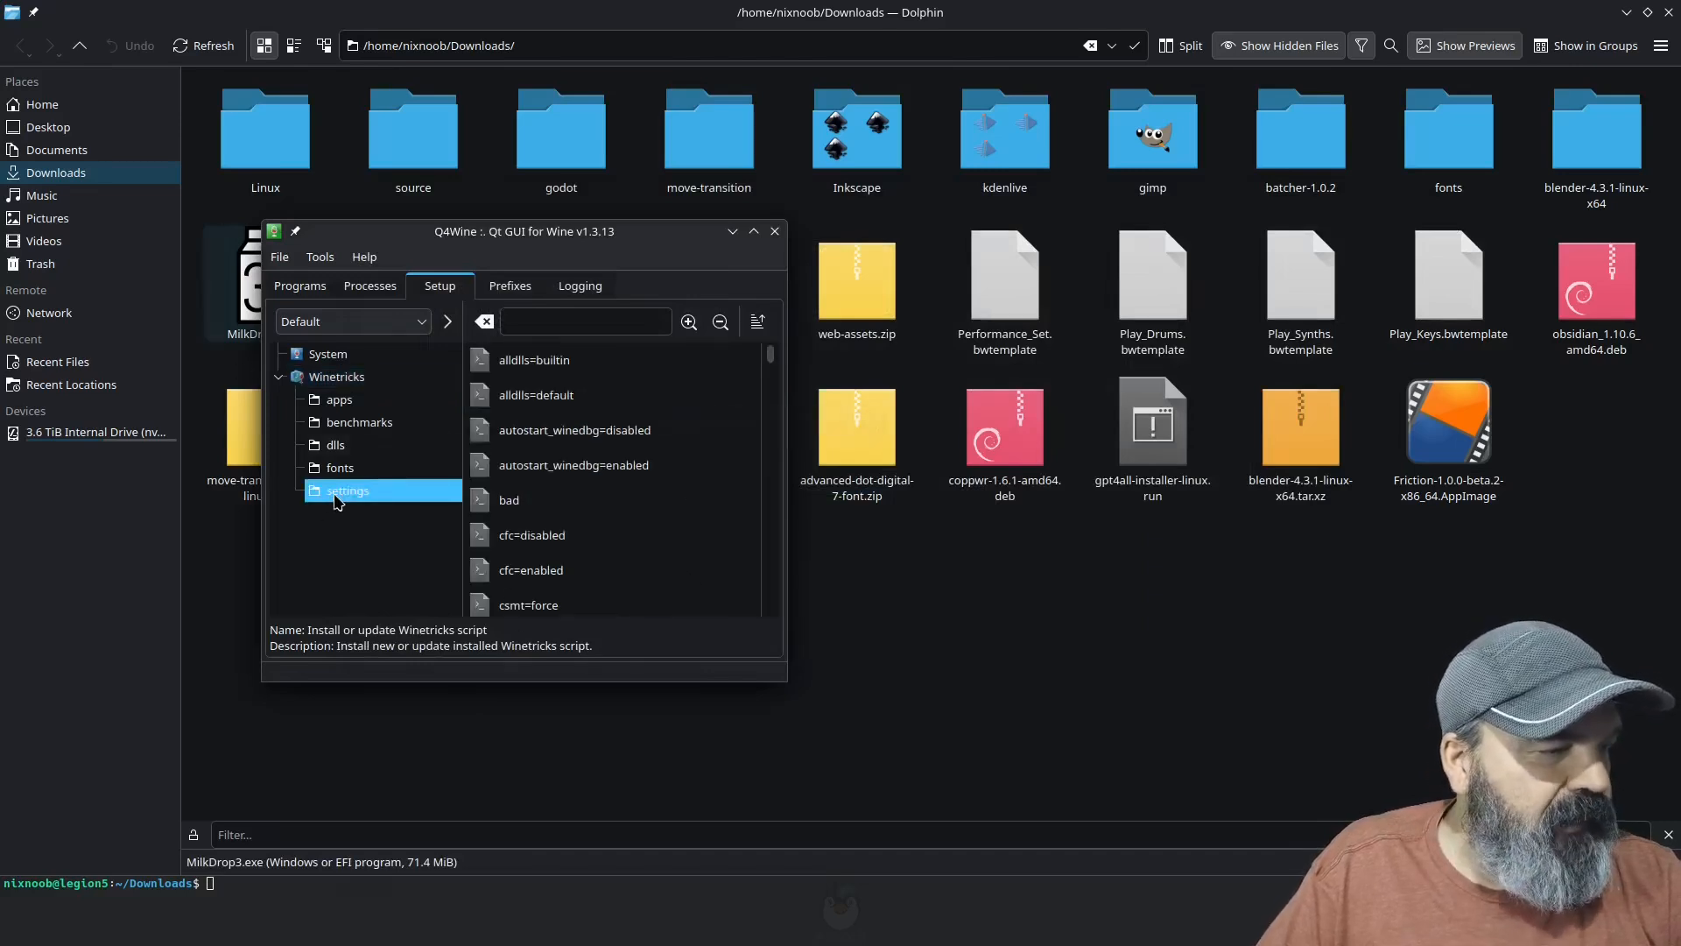
Step: Find d3dx9 among the Winetricks dlls by filtering for d3d, install it in the Default prefix, and close the Konsole window
left_click(336, 445)
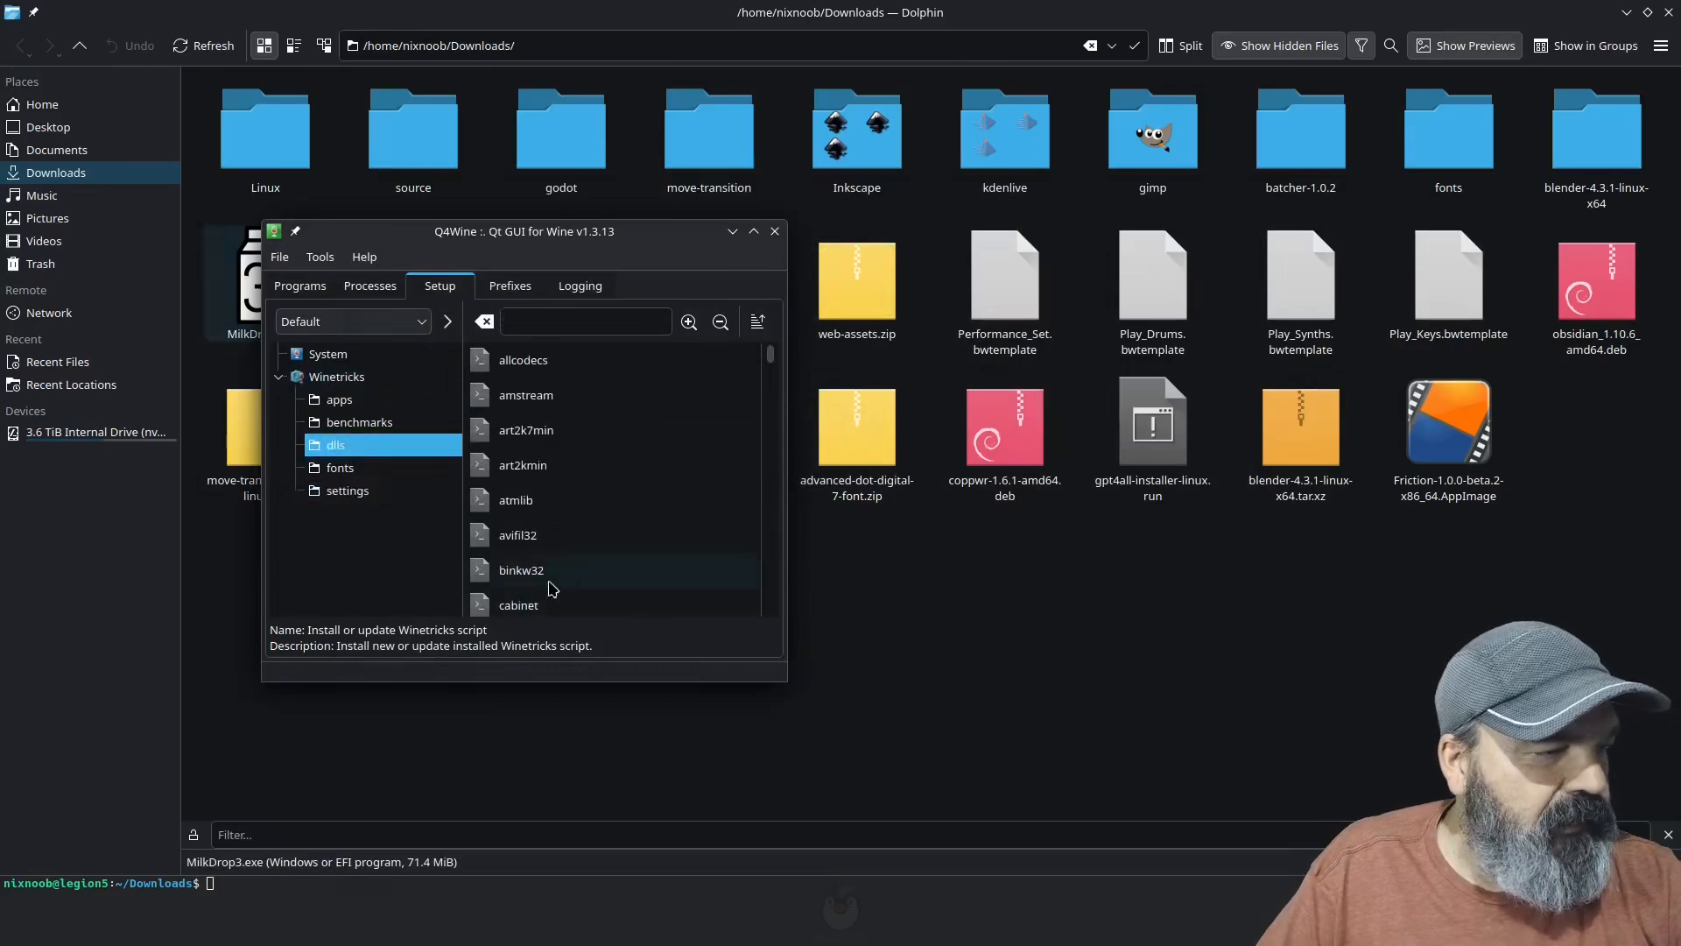
left_click(537, 328)
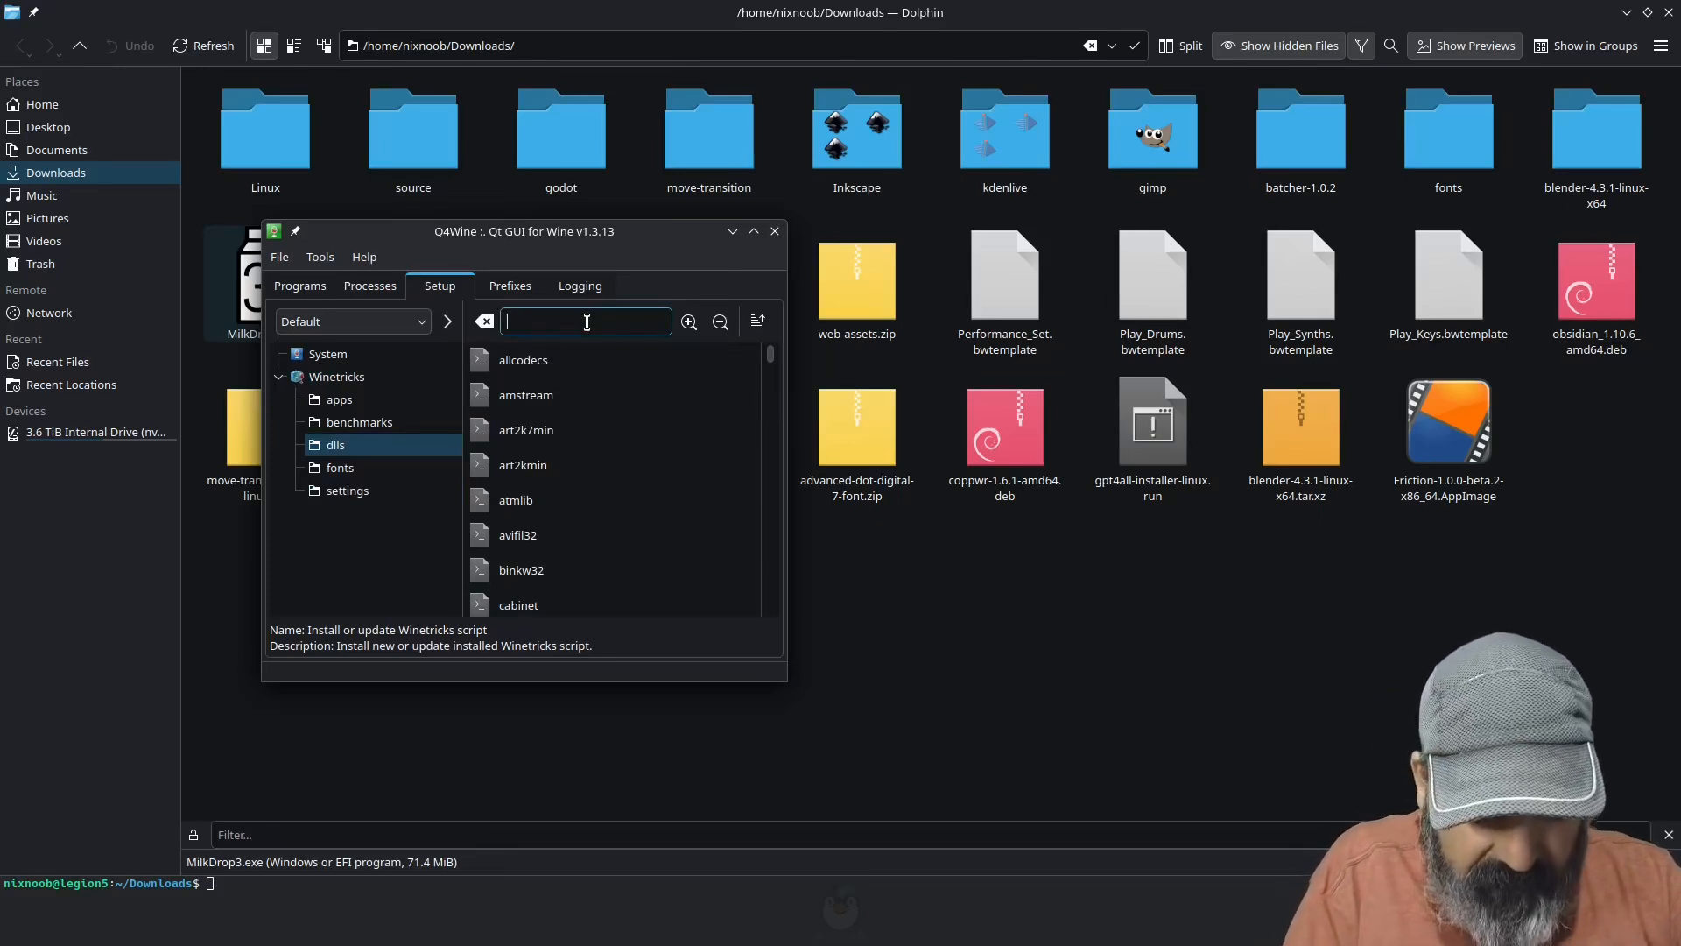
type("d3d3")
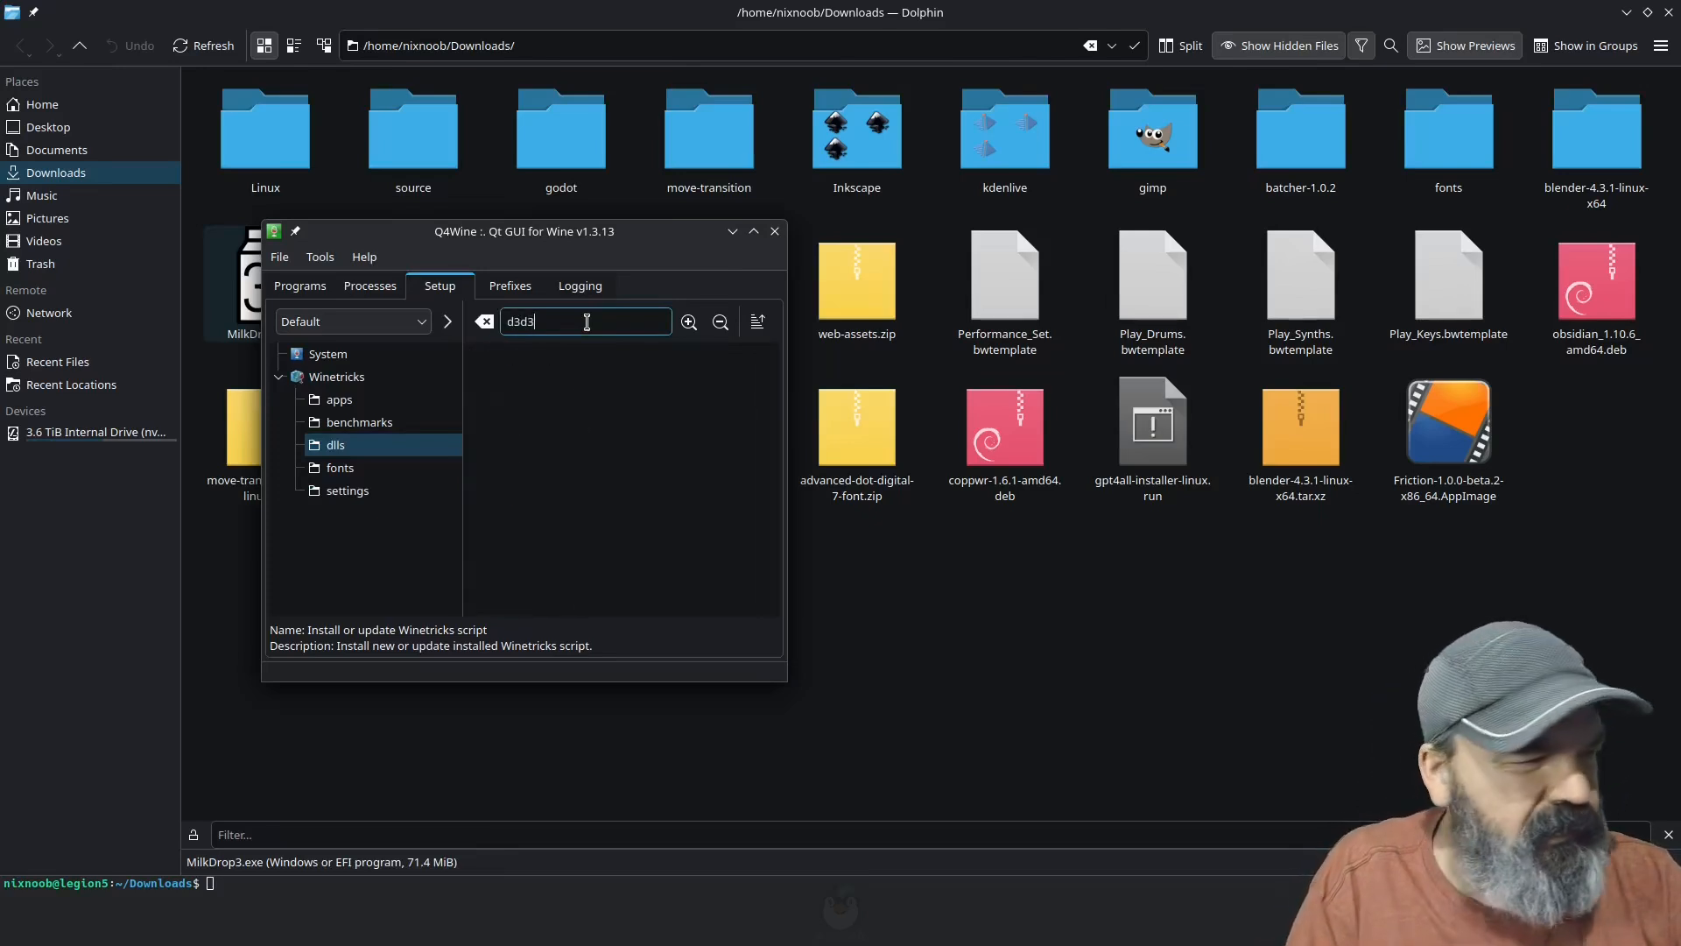
key("BackSpace")
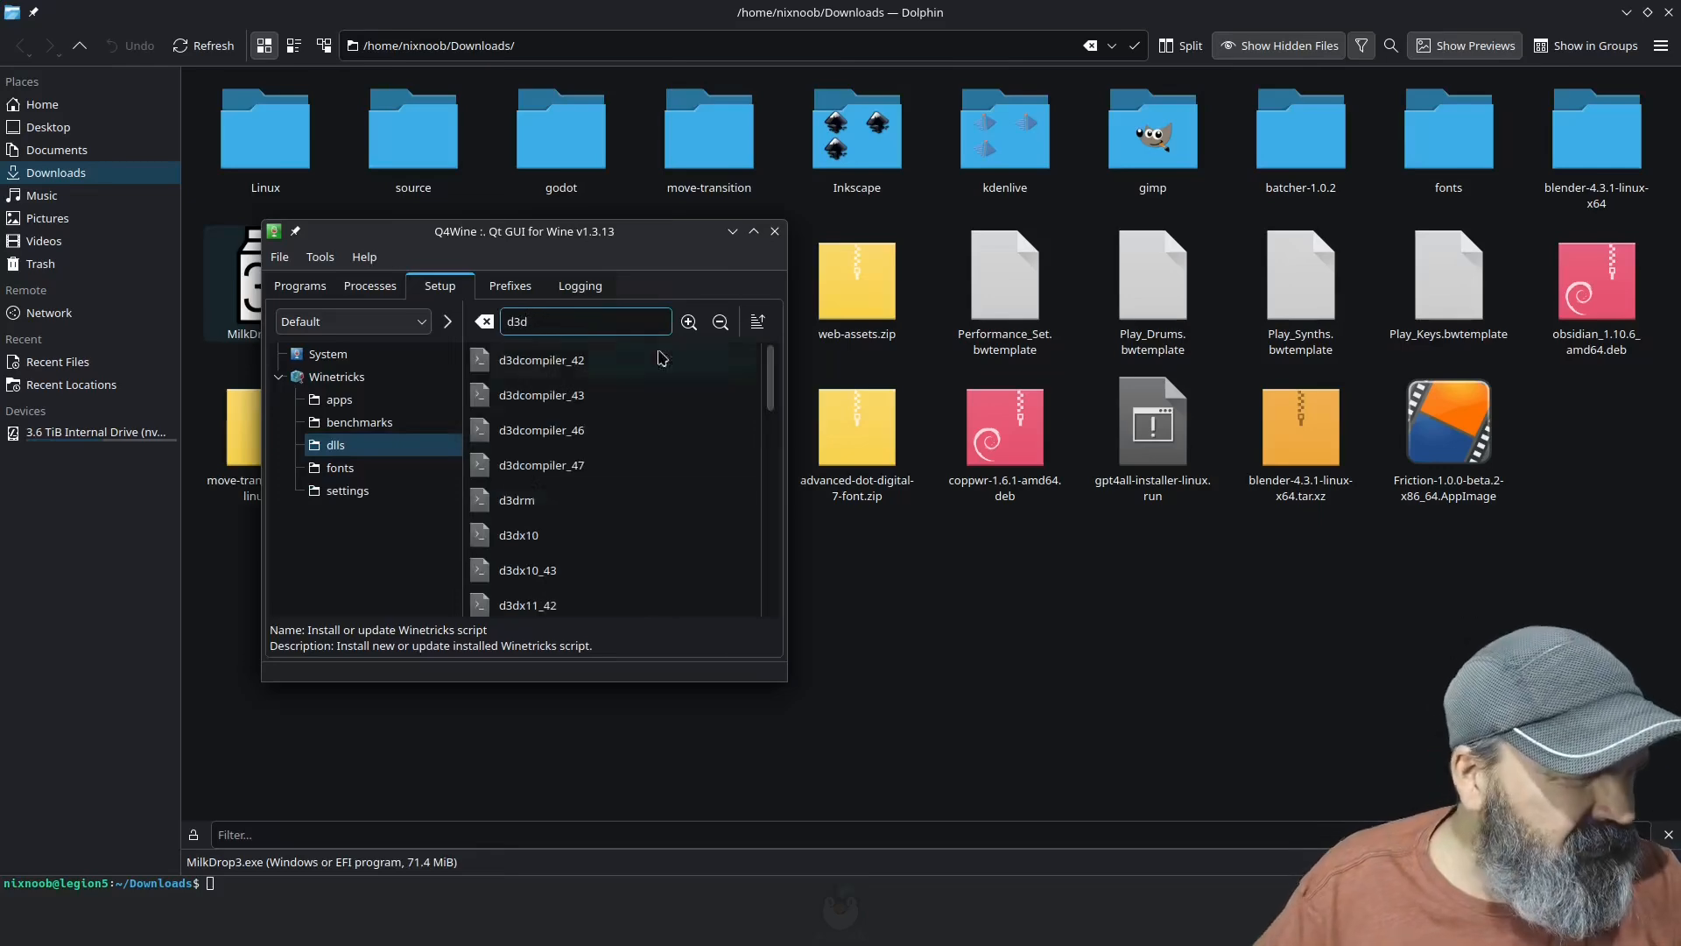
scroll(763, 396, "down", 1)
scroll(761, 399, "down", 3)
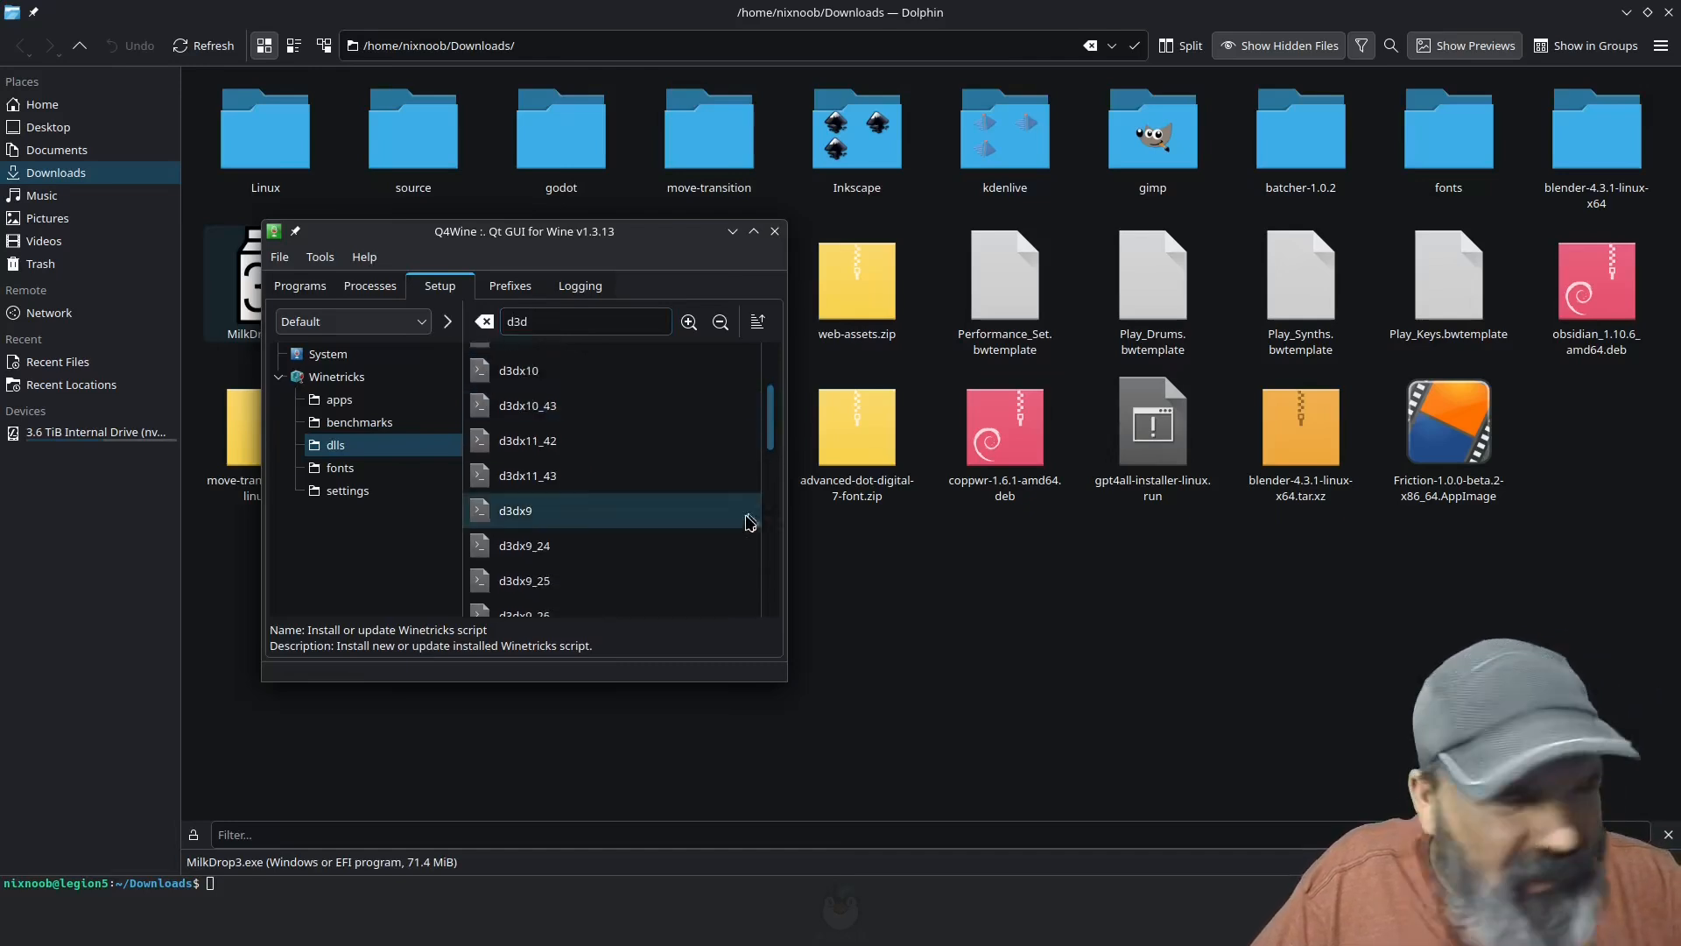
left_click(508, 515)
double_click(526, 512)
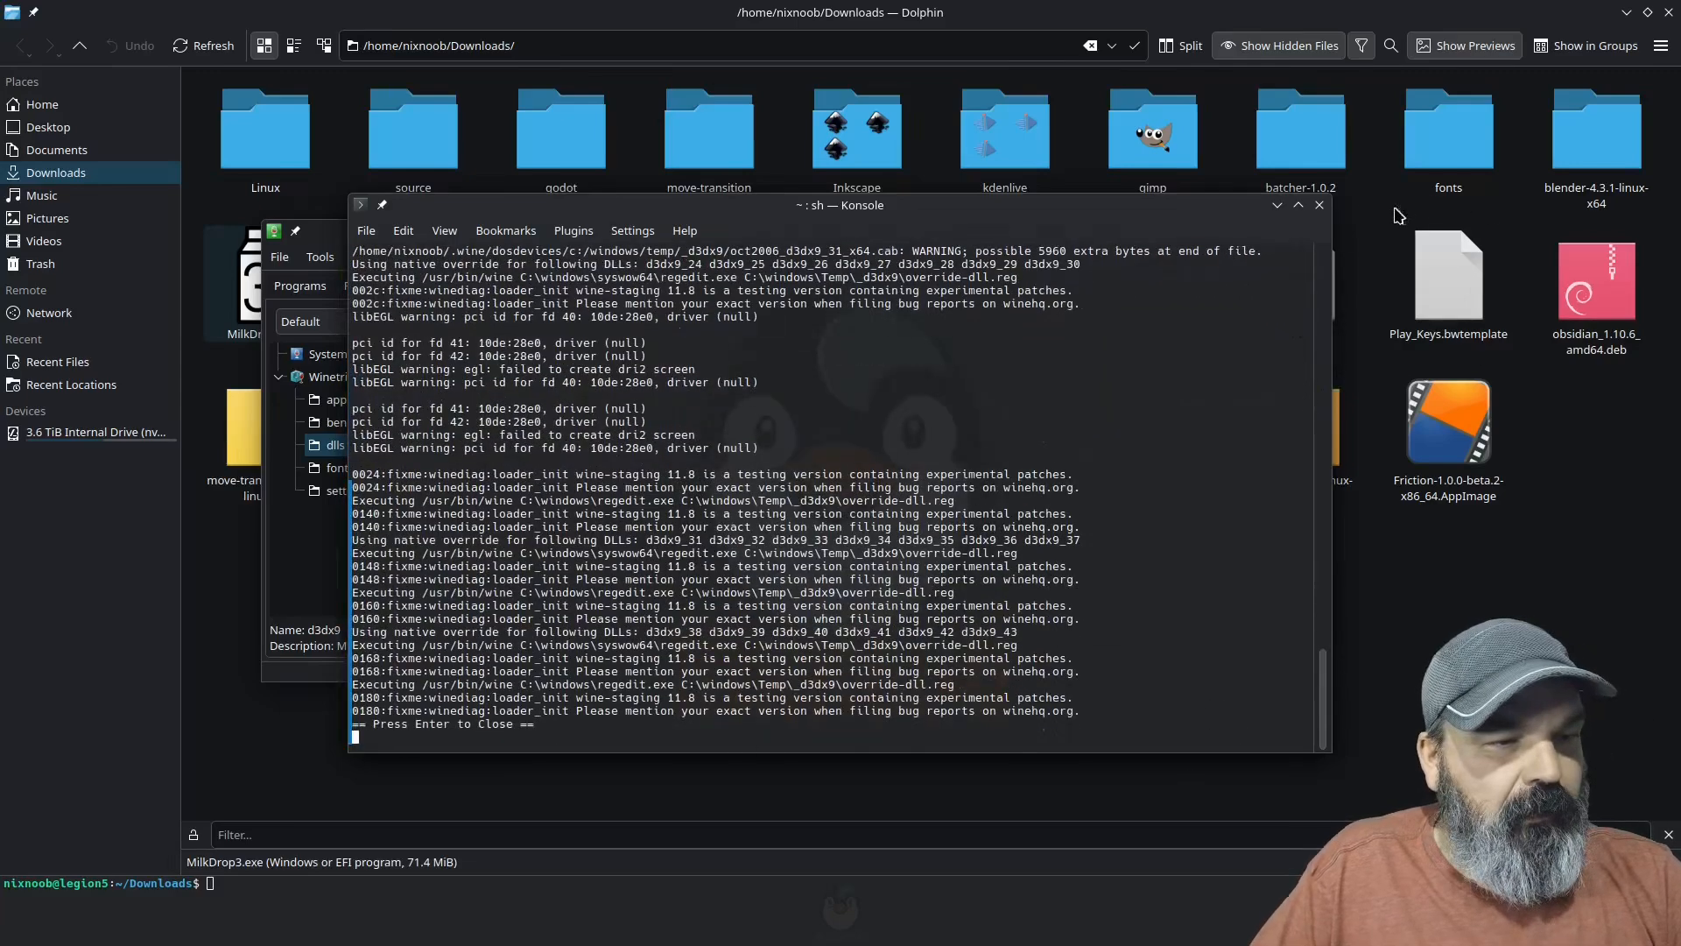
left_click(1322, 208)
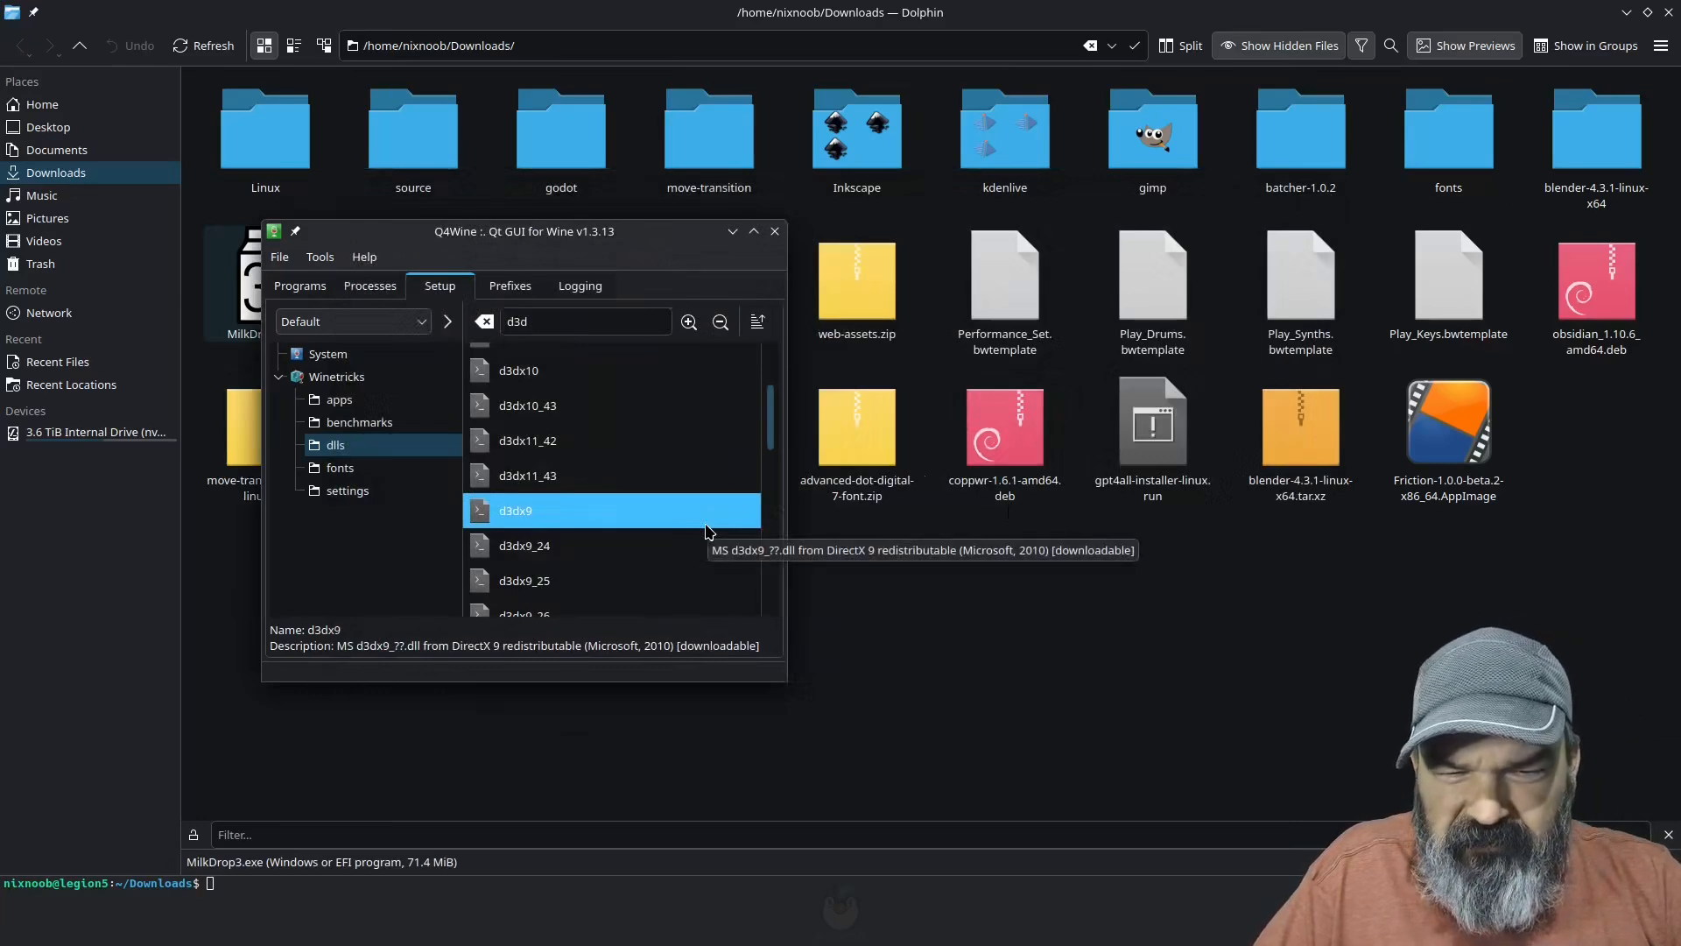
Step: Filter the Winetricks dlls for vcrun2019 and start its installation in the Default prefix
double_click(530, 322)
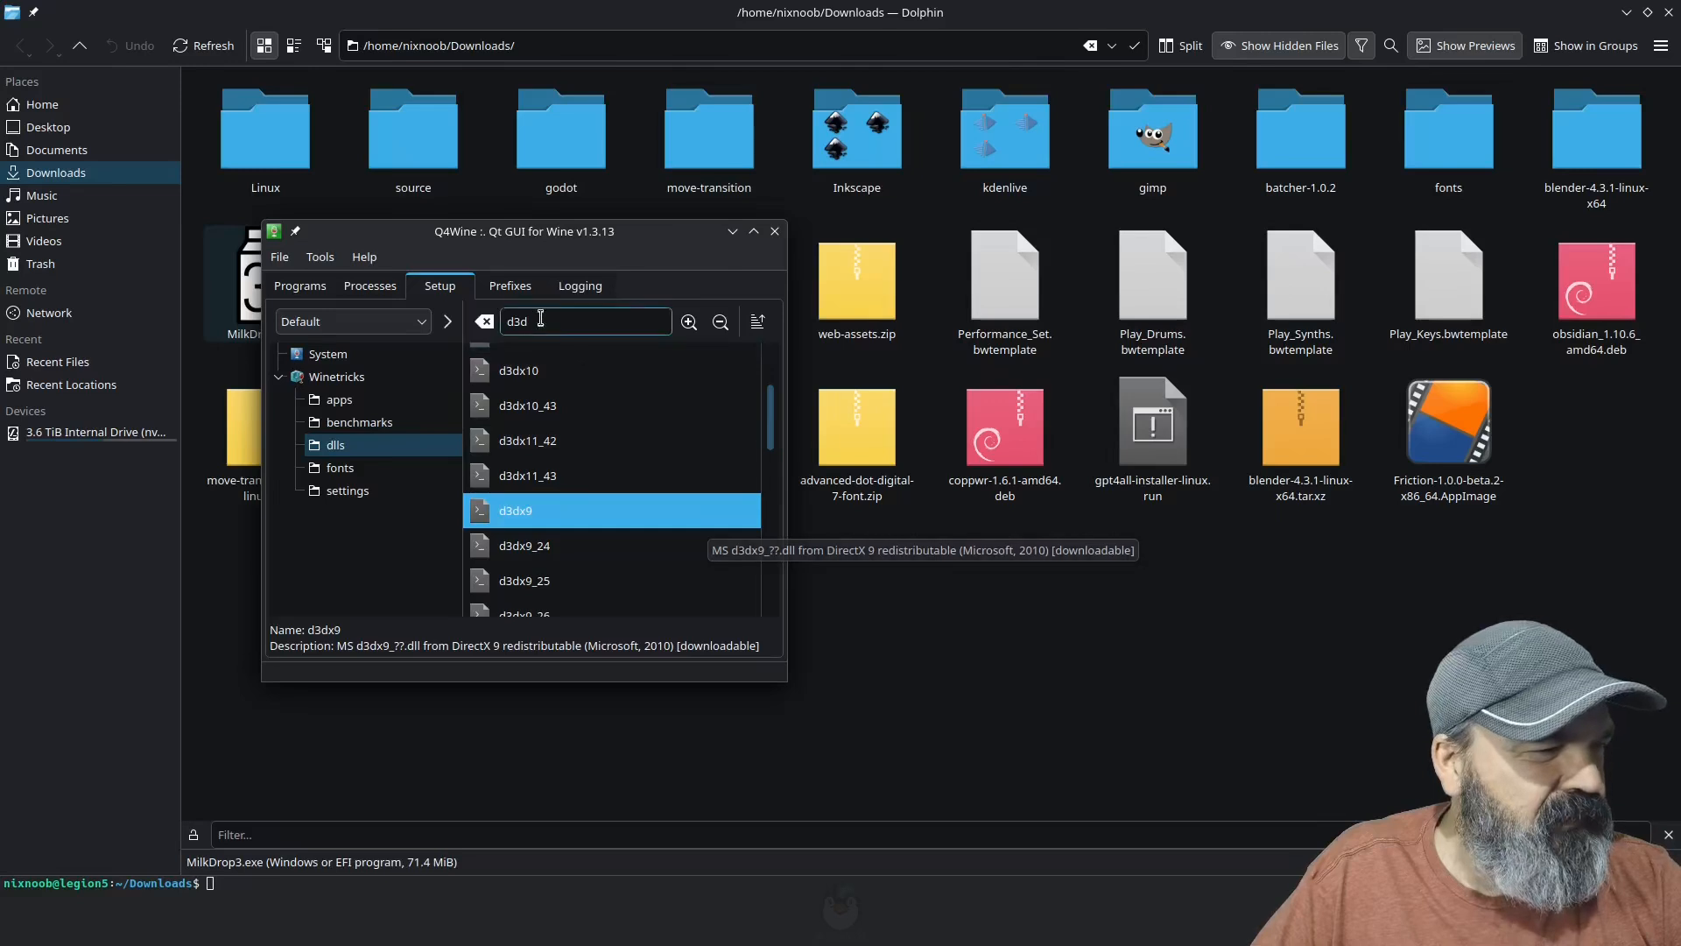
type("vc")
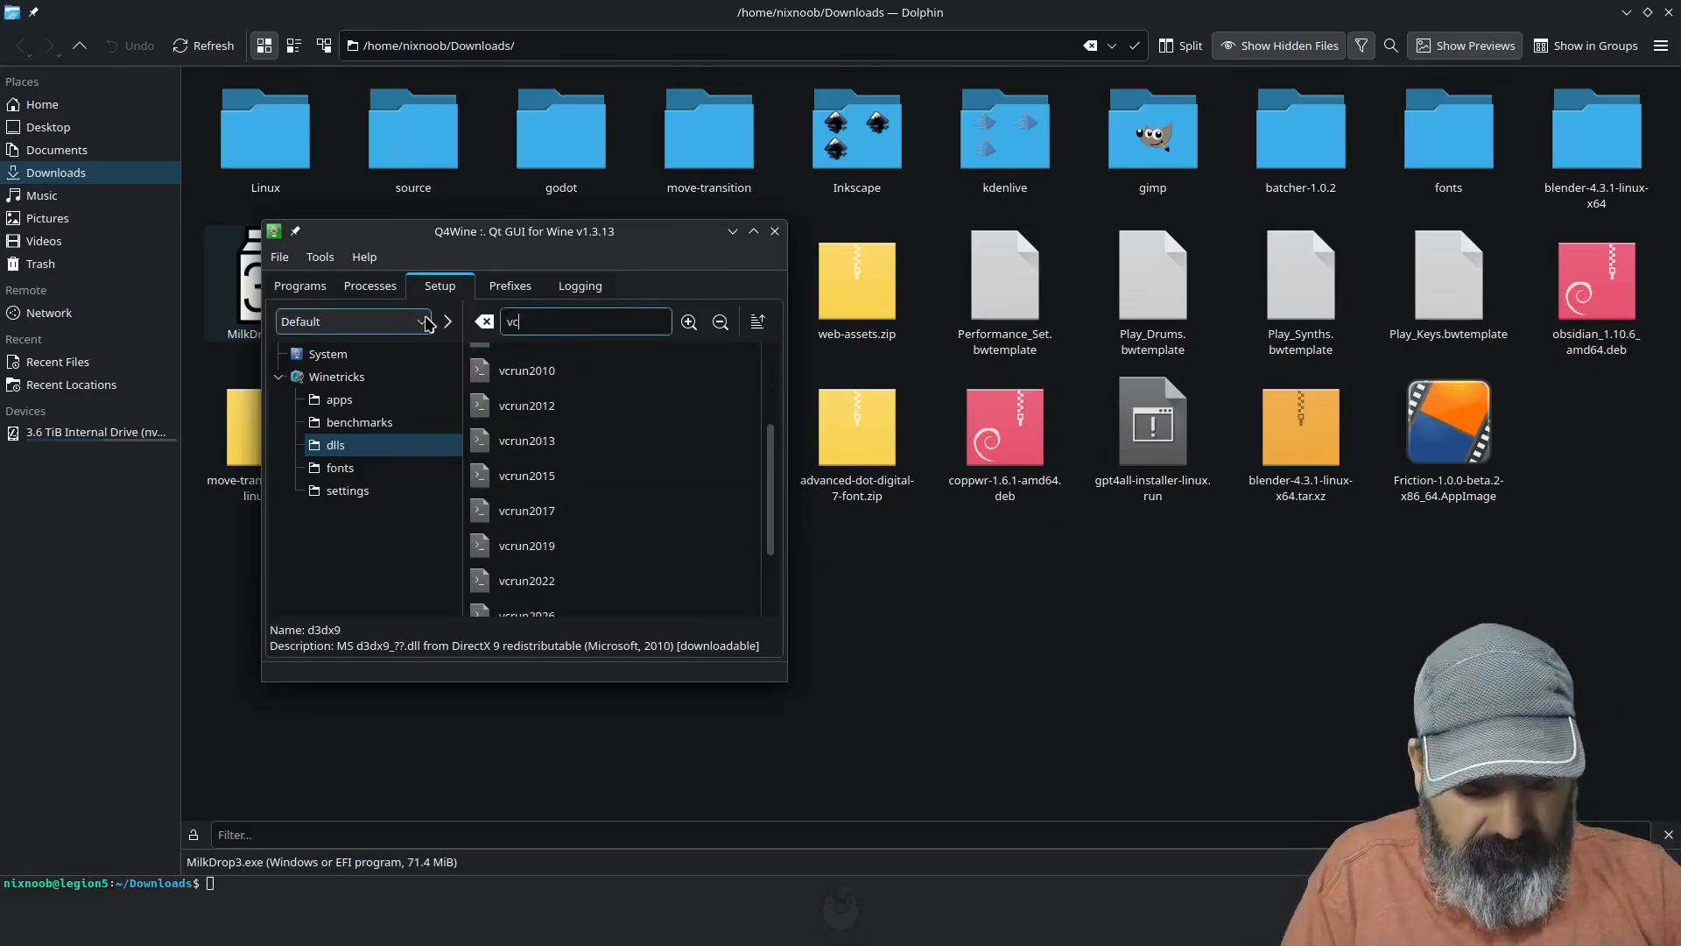
type("r")
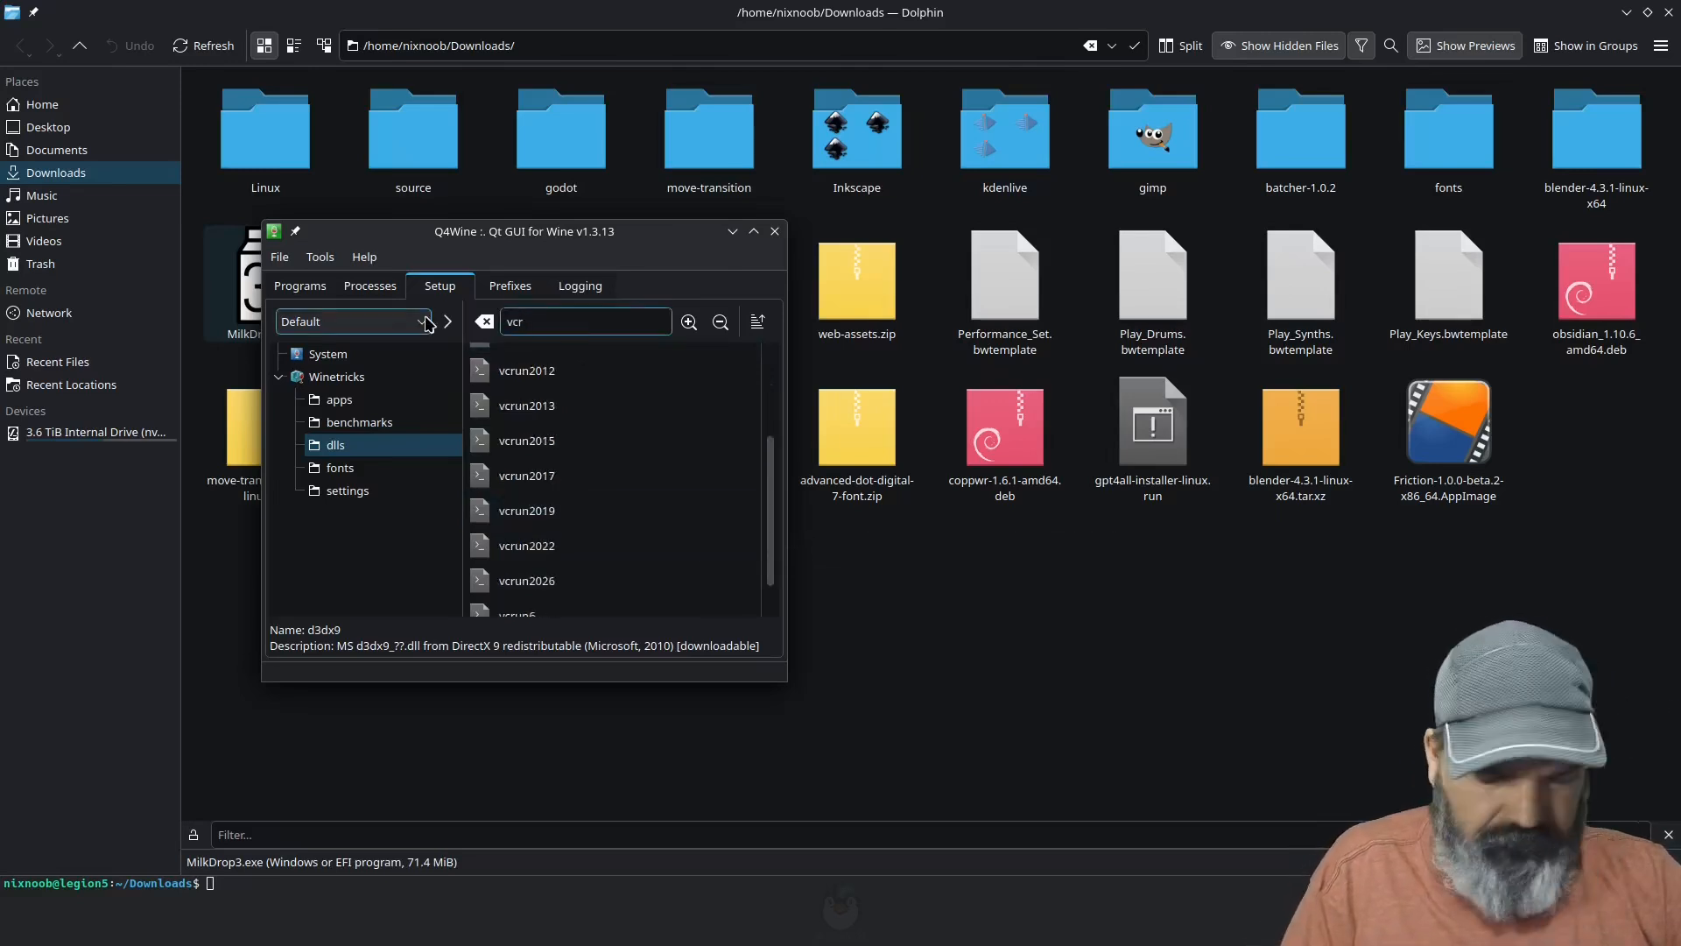
type("un")
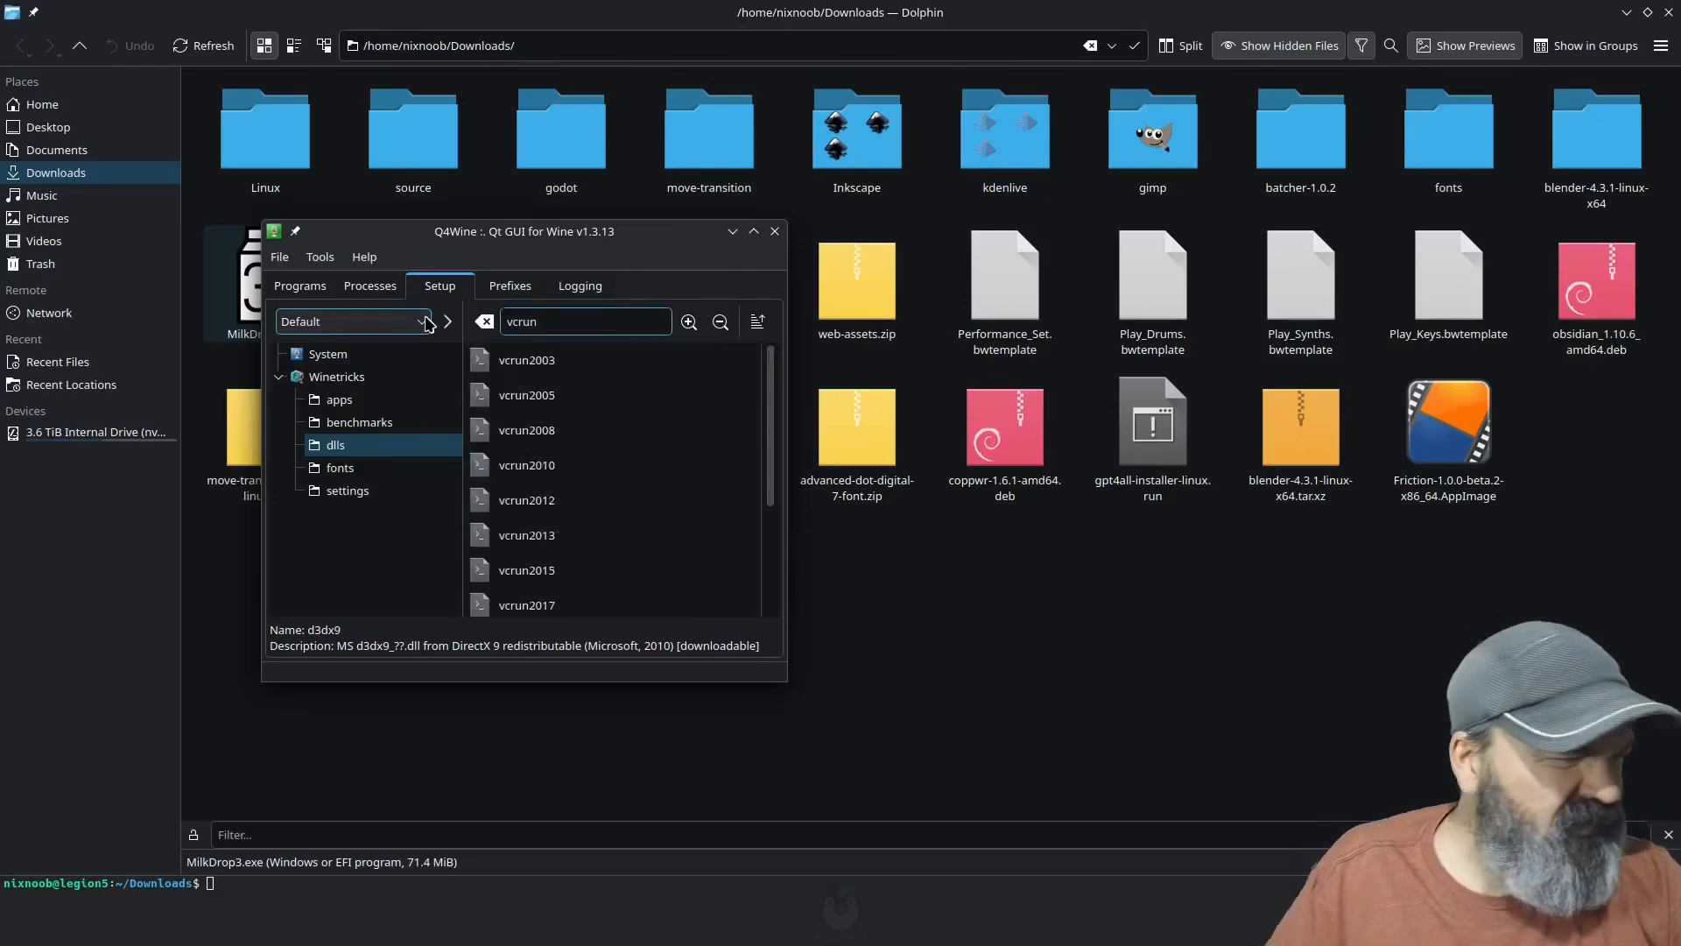
type("2019")
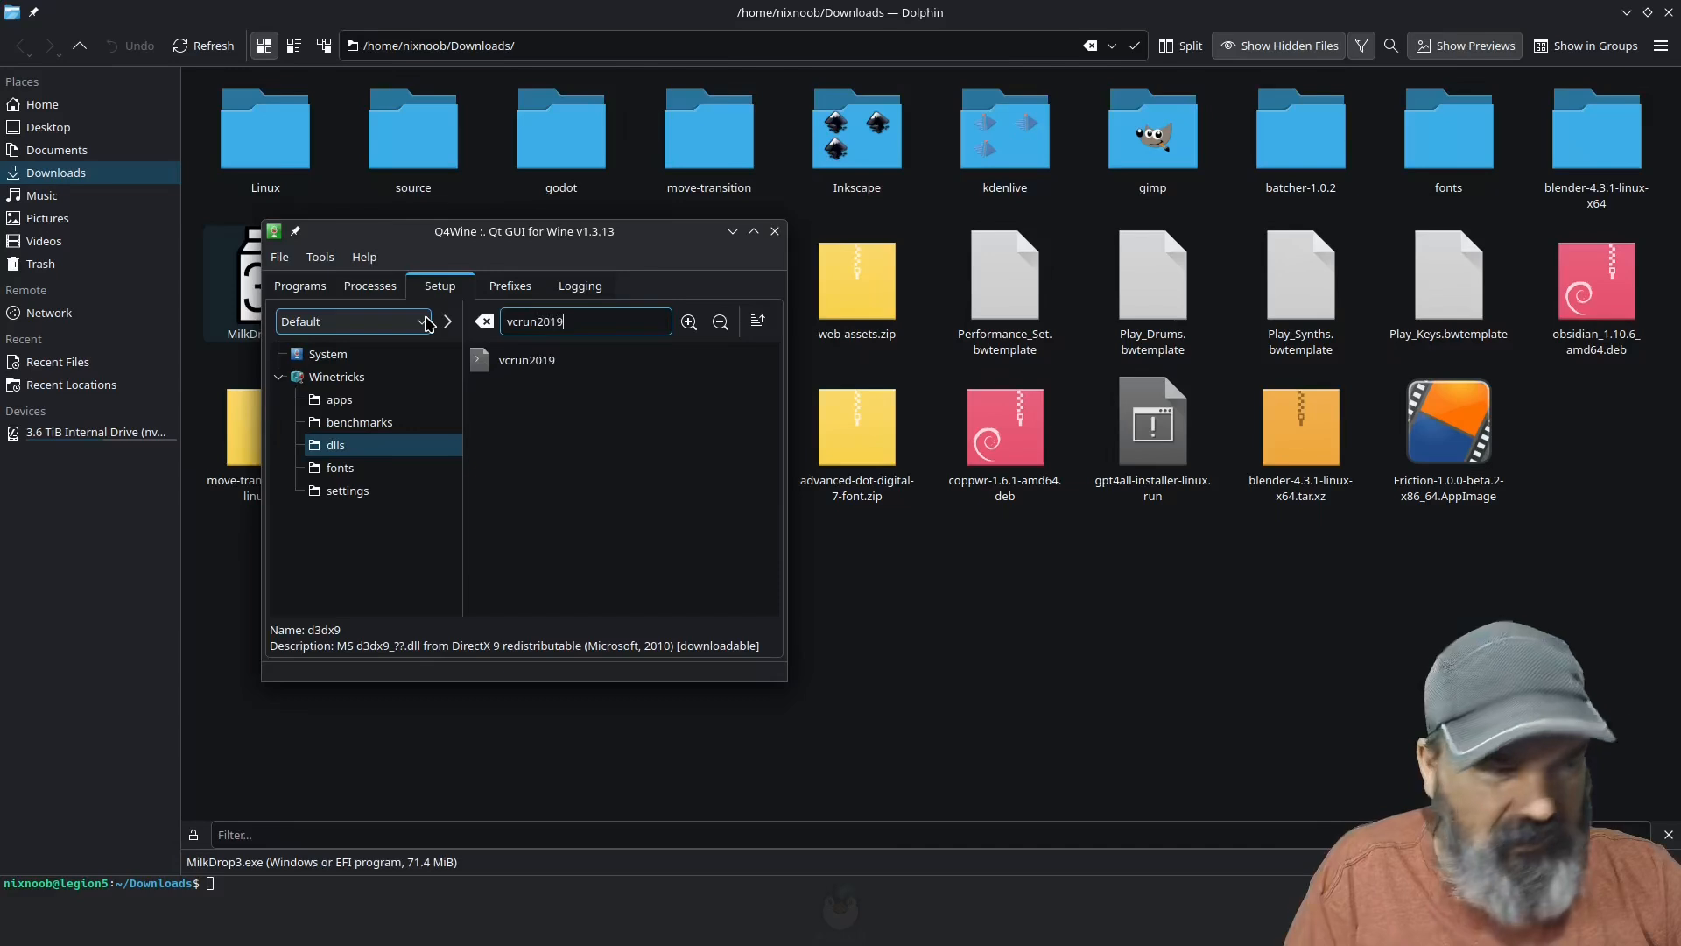
left_click(517, 366)
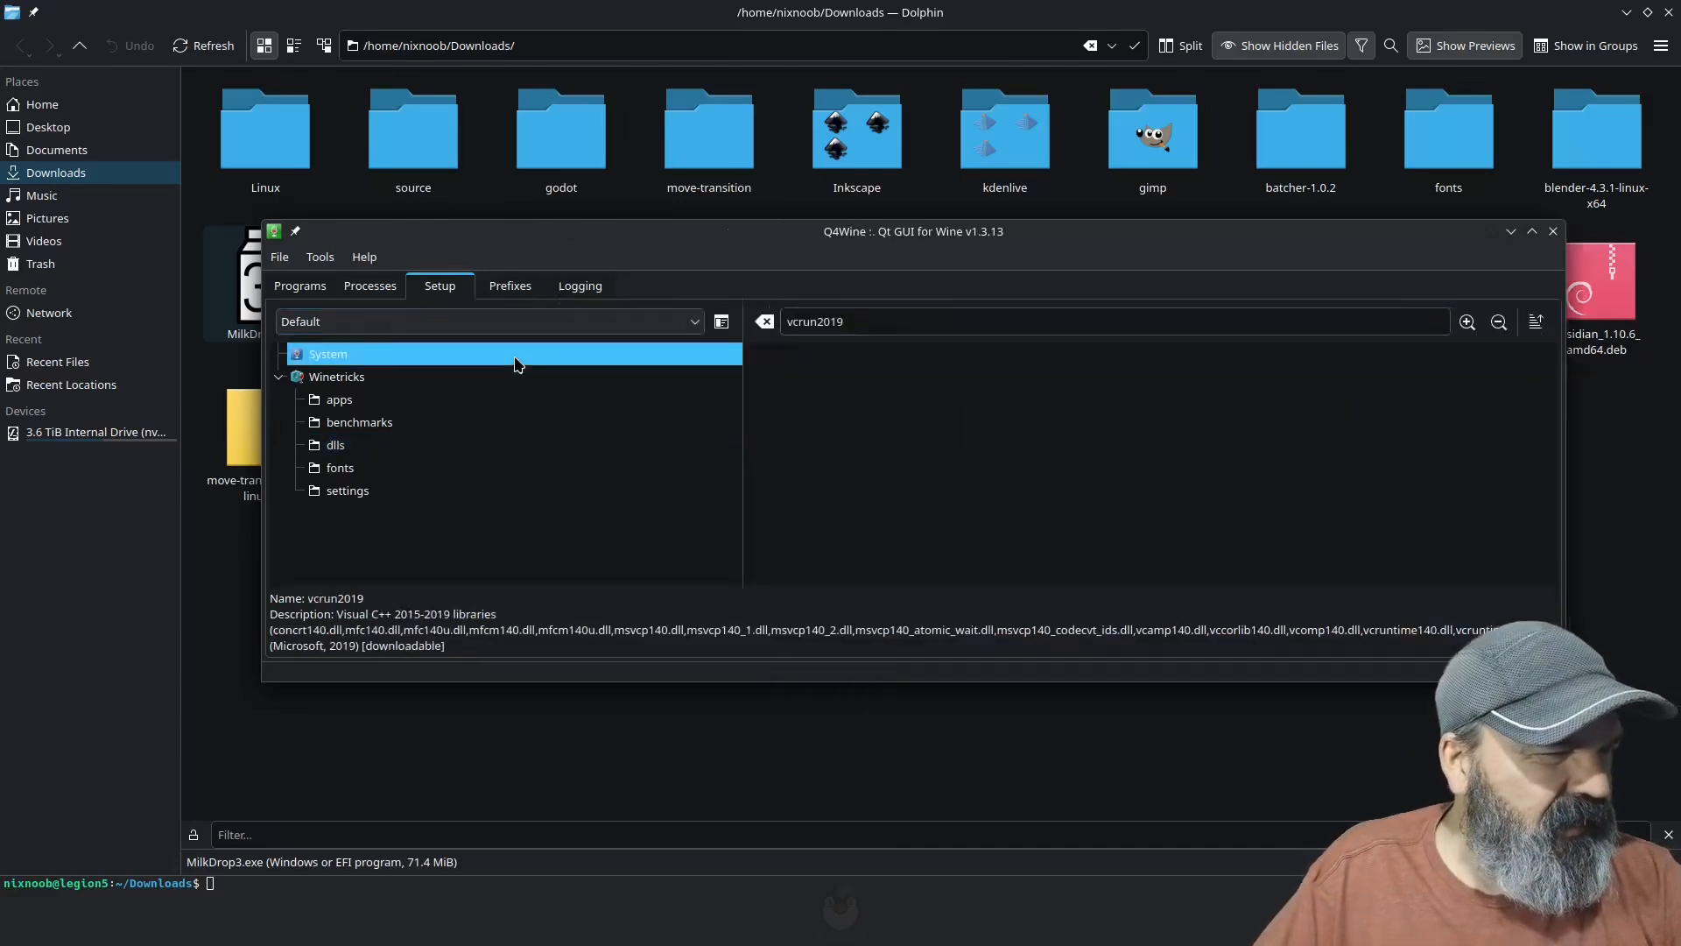
left_click(939, 319)
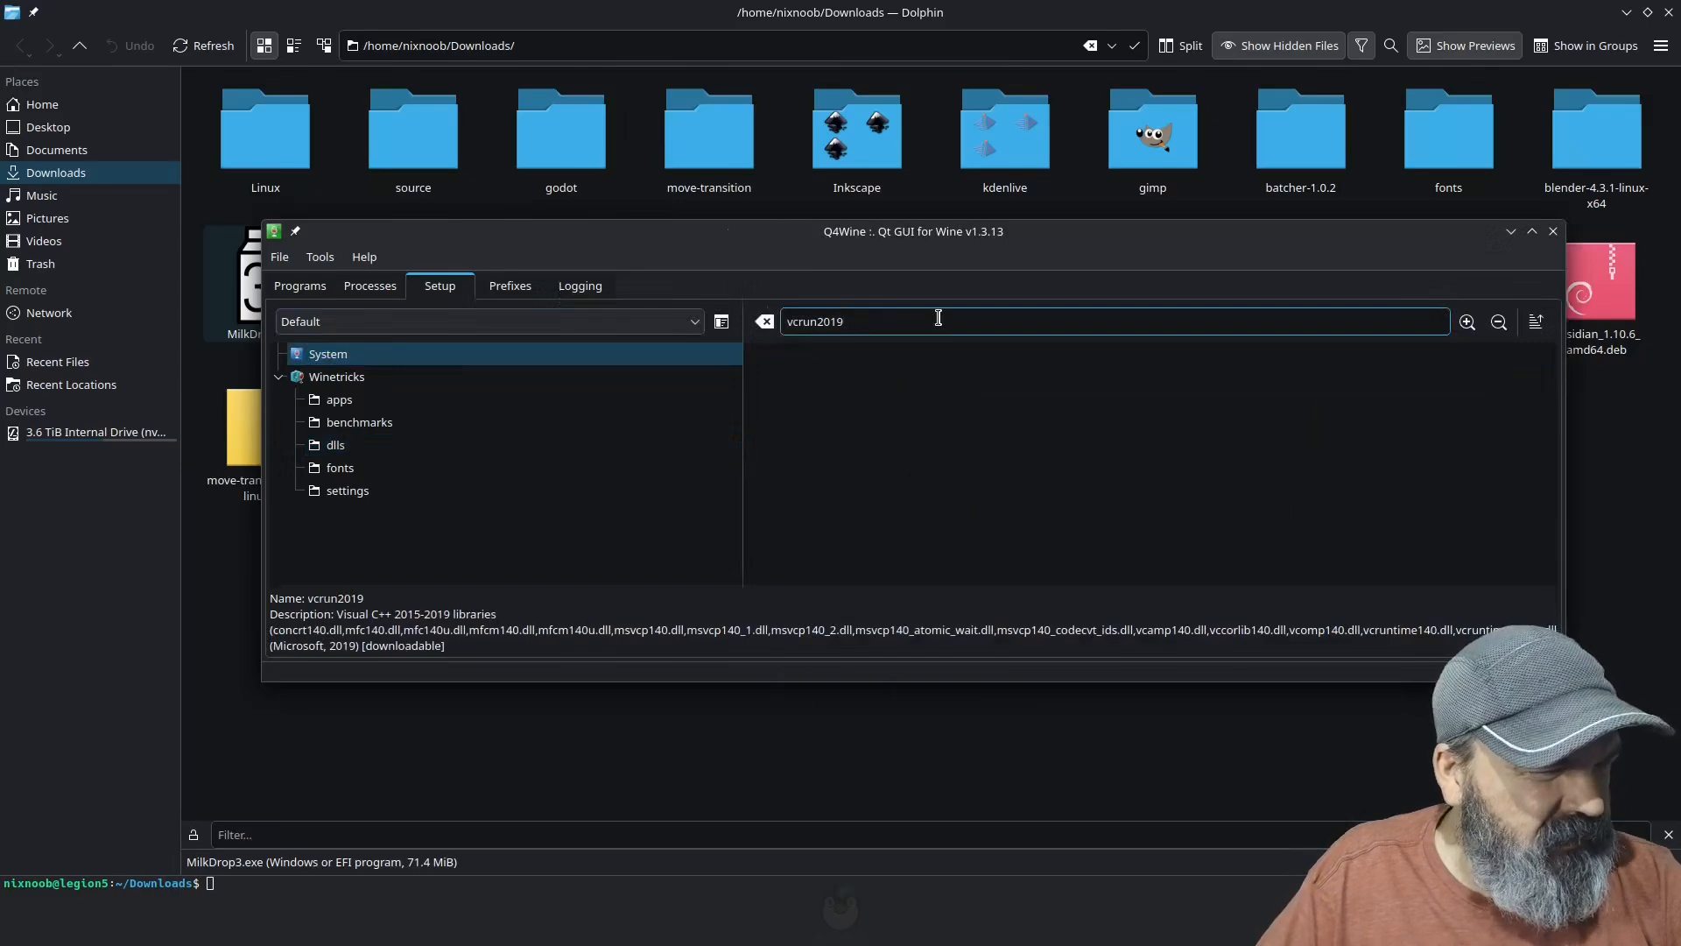
left_click(350, 445)
double_click(810, 363)
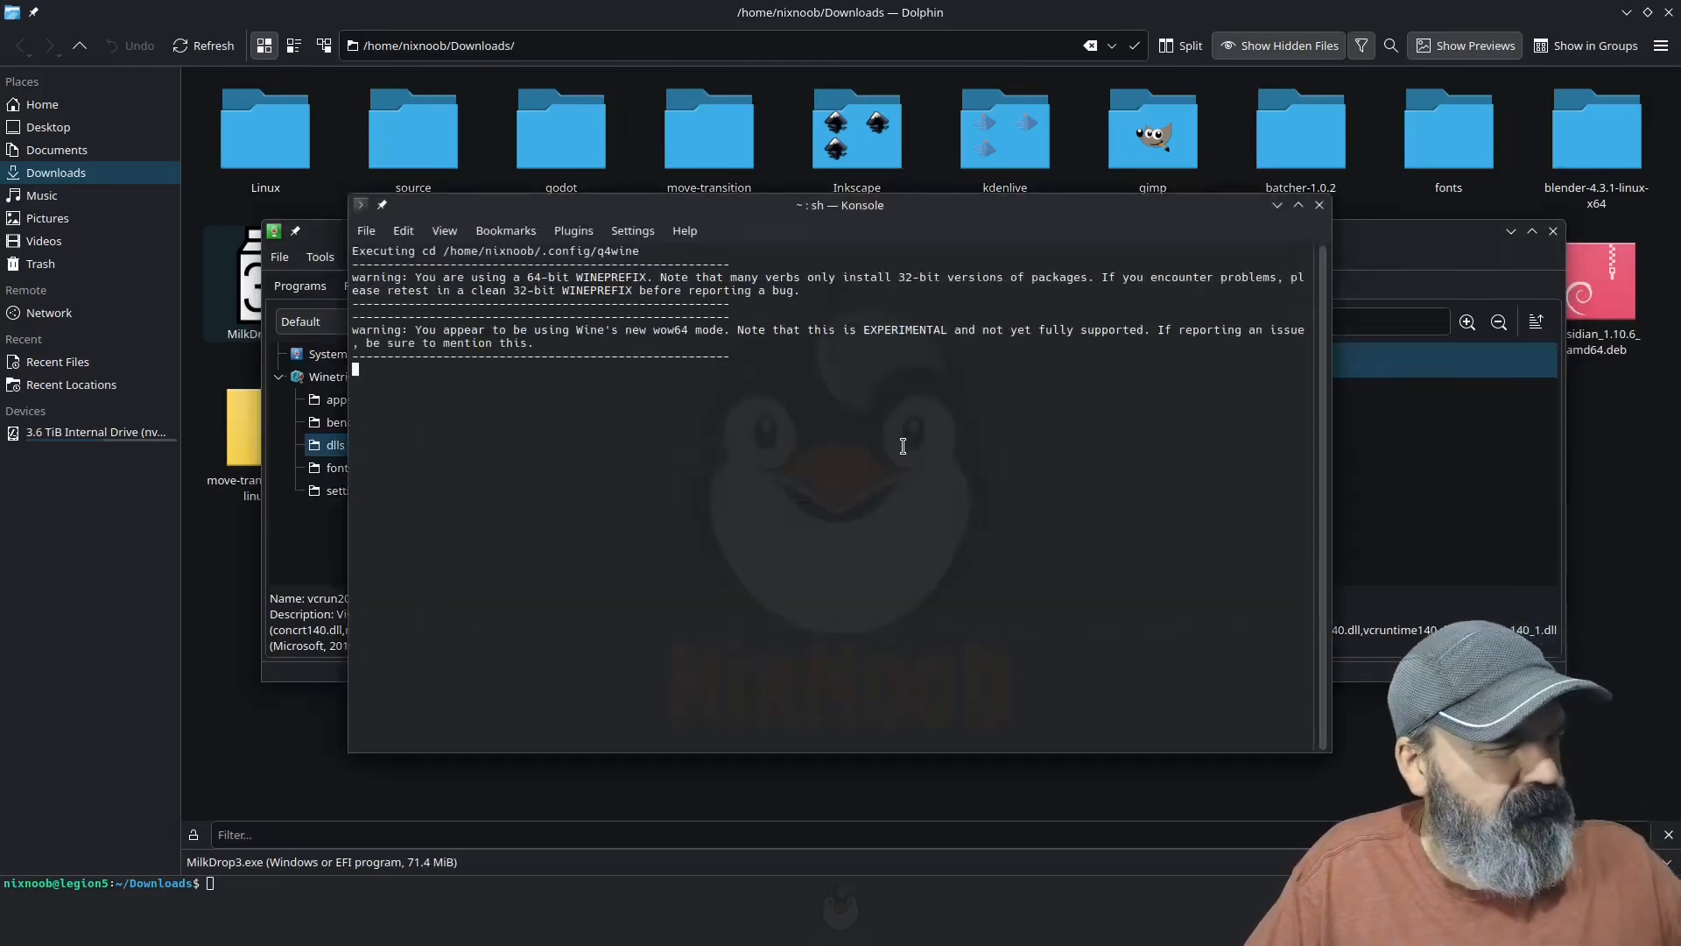
Step: Accept the licence and install the x86 and x64 Visual C++ 2015-2019 Redistributables, closing each installer, Konsole and Q4Wine when finished
left_click(647, 533)
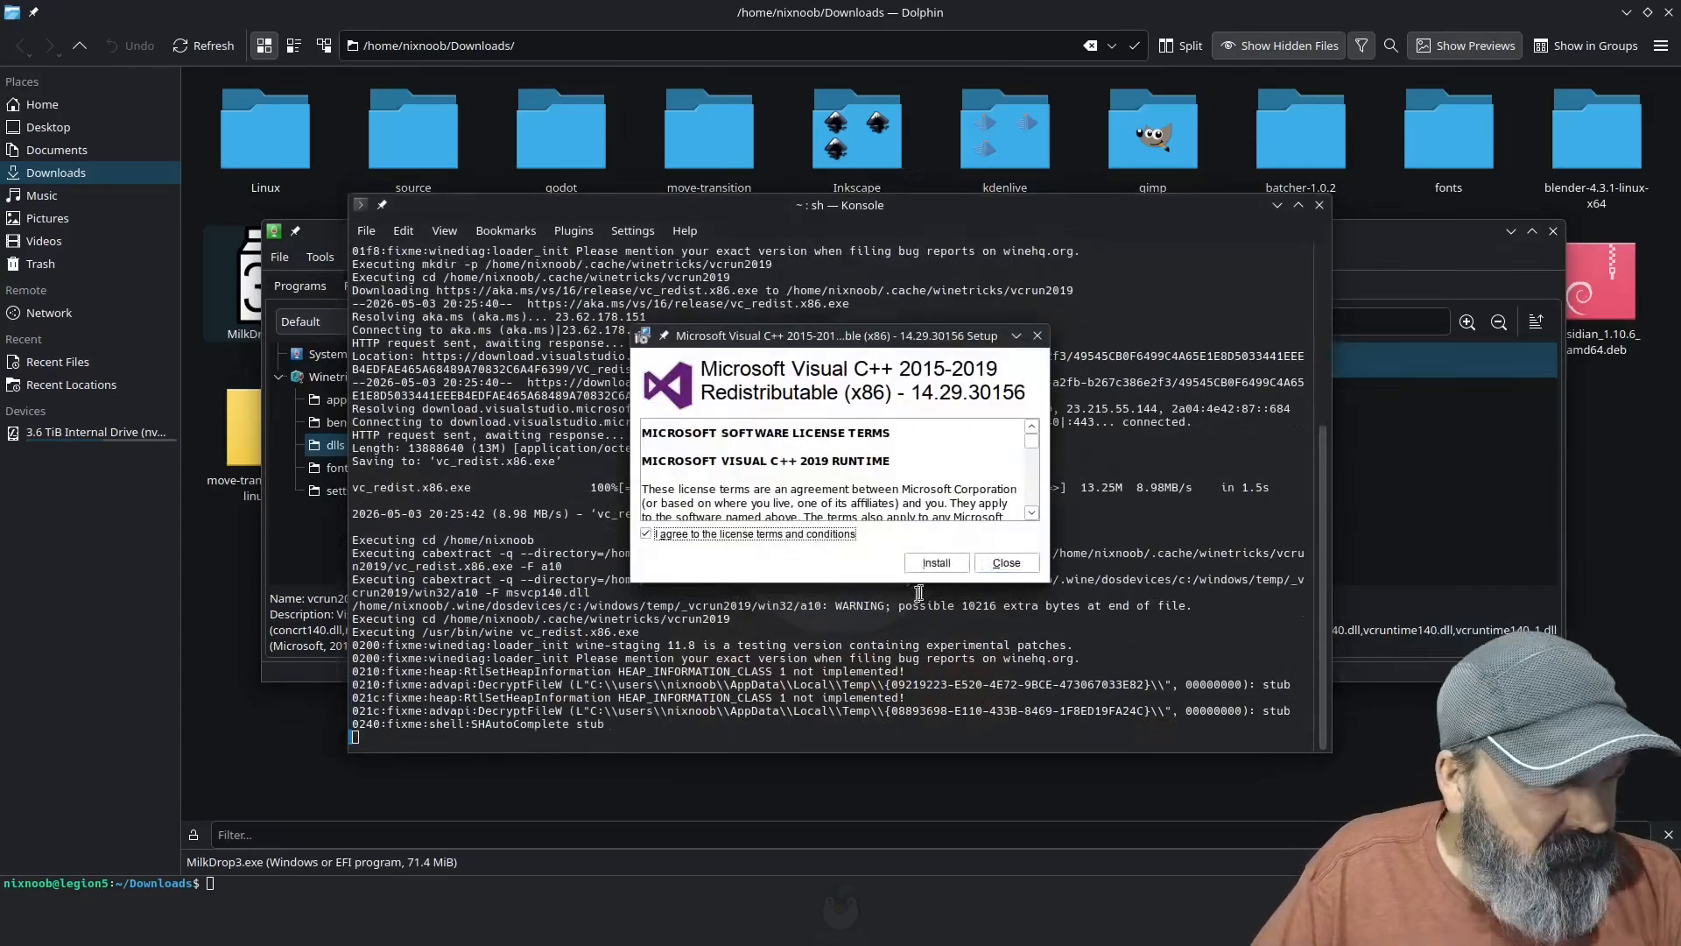
left_click(936, 563)
left_click(1011, 563)
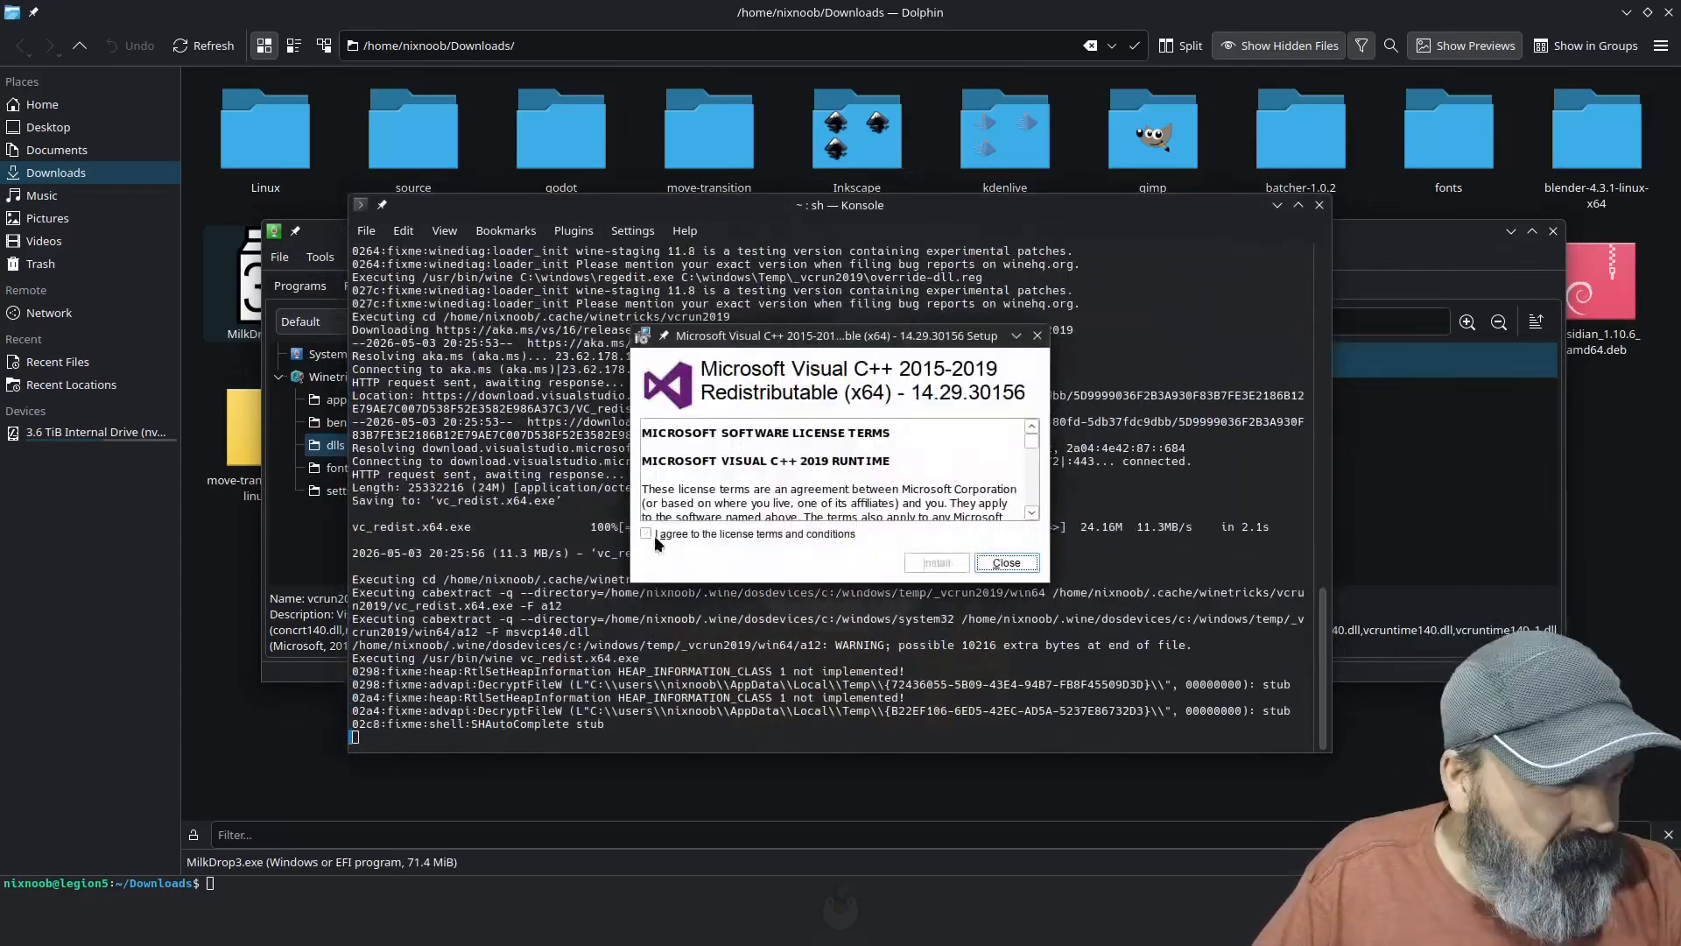
left_click(656, 536)
left_click(936, 563)
left_click(1005, 564)
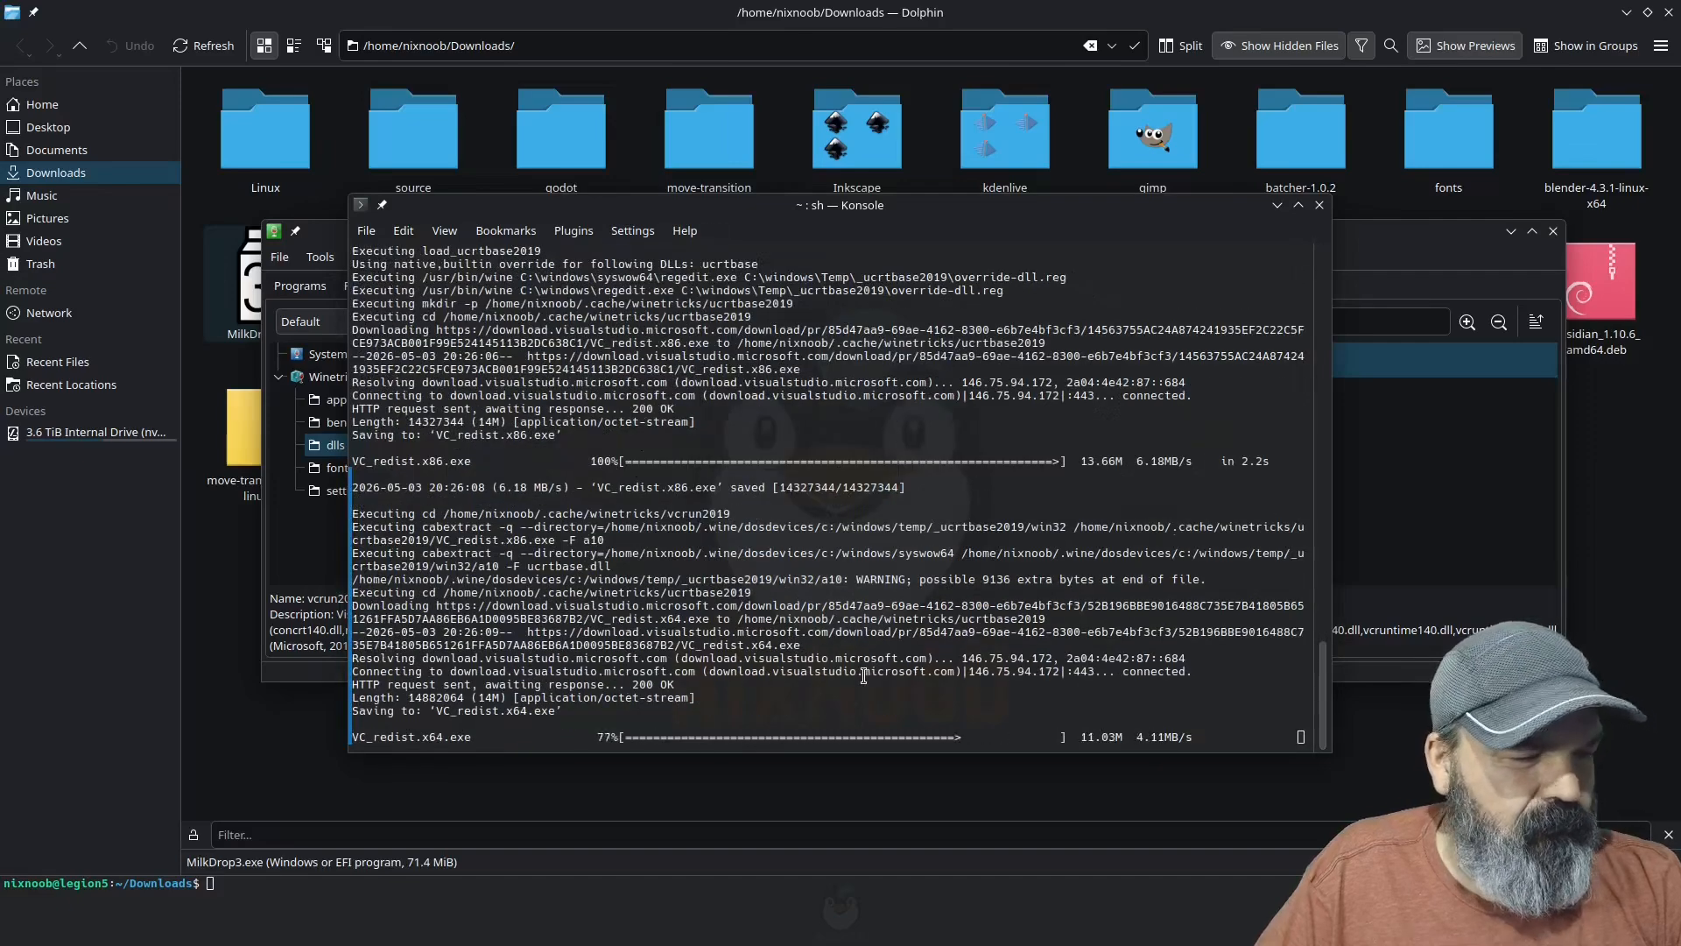
left_click(1319, 205)
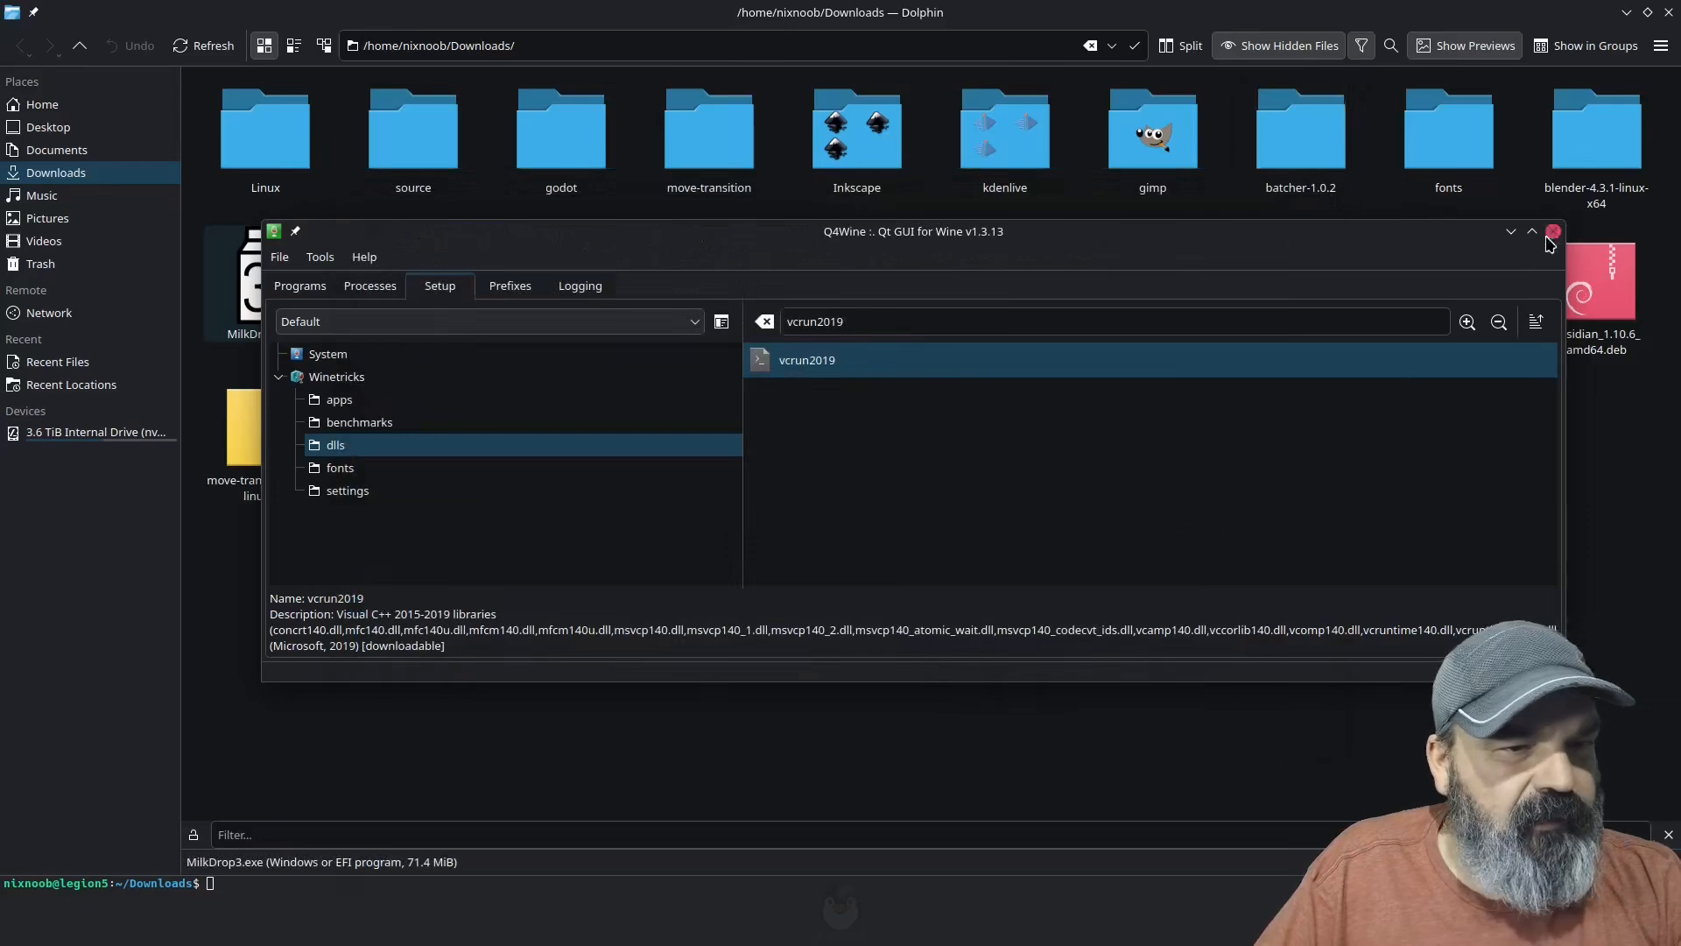
left_click(1568, 451)
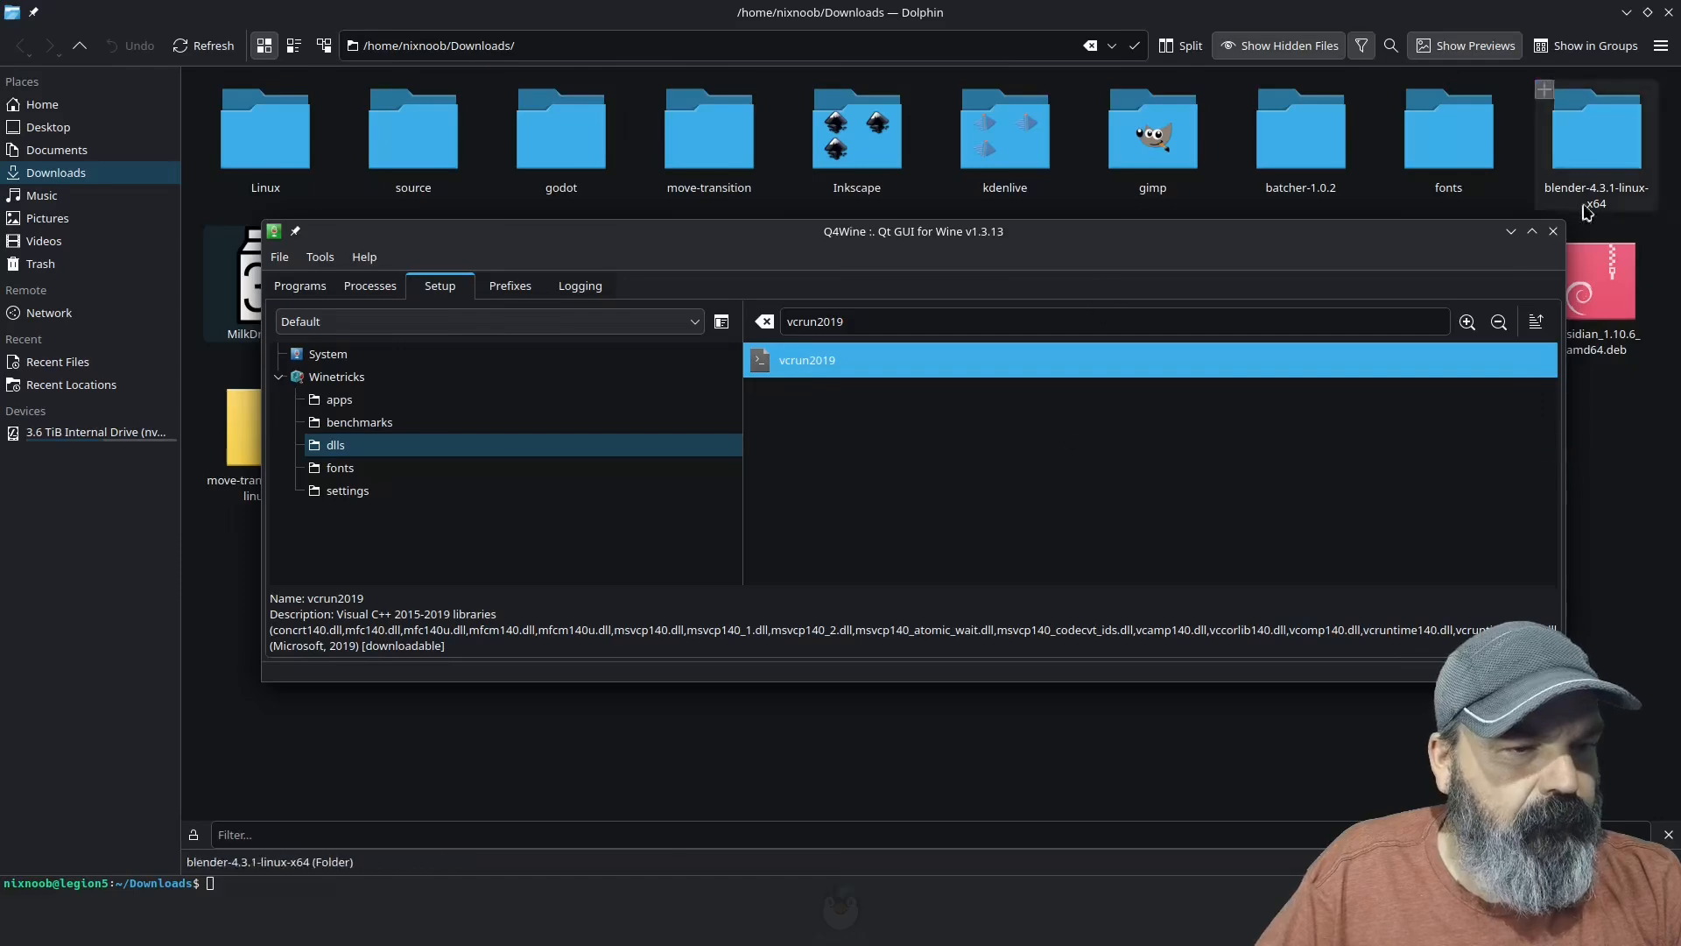
left_click(1551, 233)
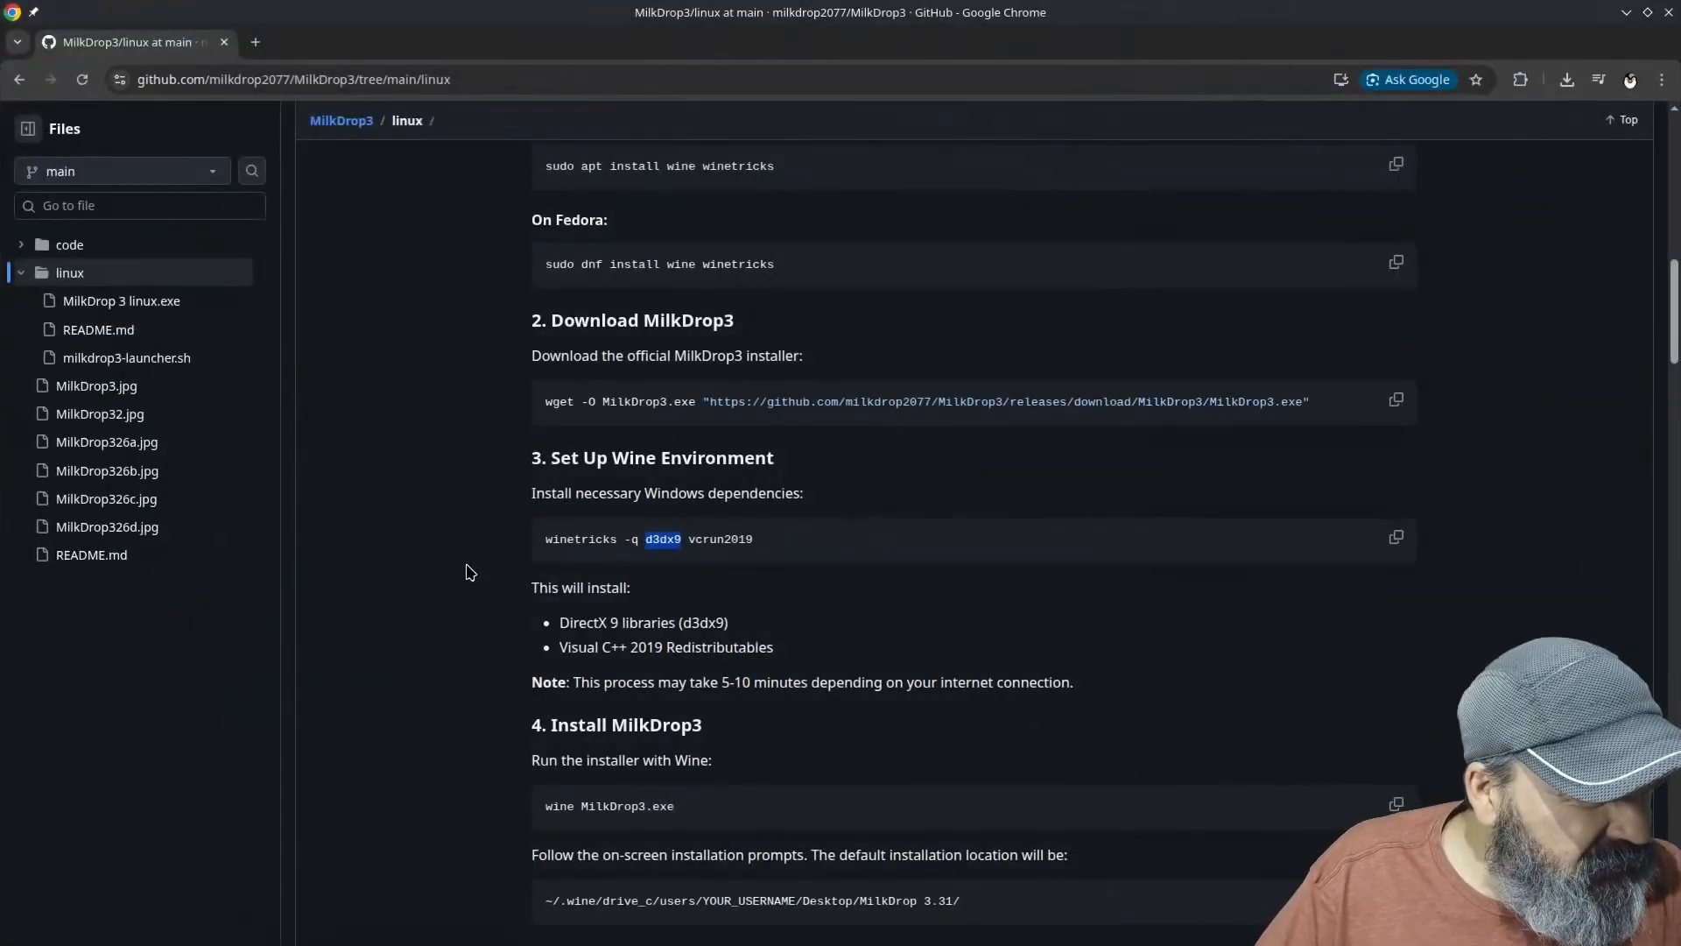
Step: Read the setup guide's install and run sections in Chrome, and arrange its restored window beside the MilkDrop 3.33 folder on the desktop
scroll(470, 572, "down", 4)
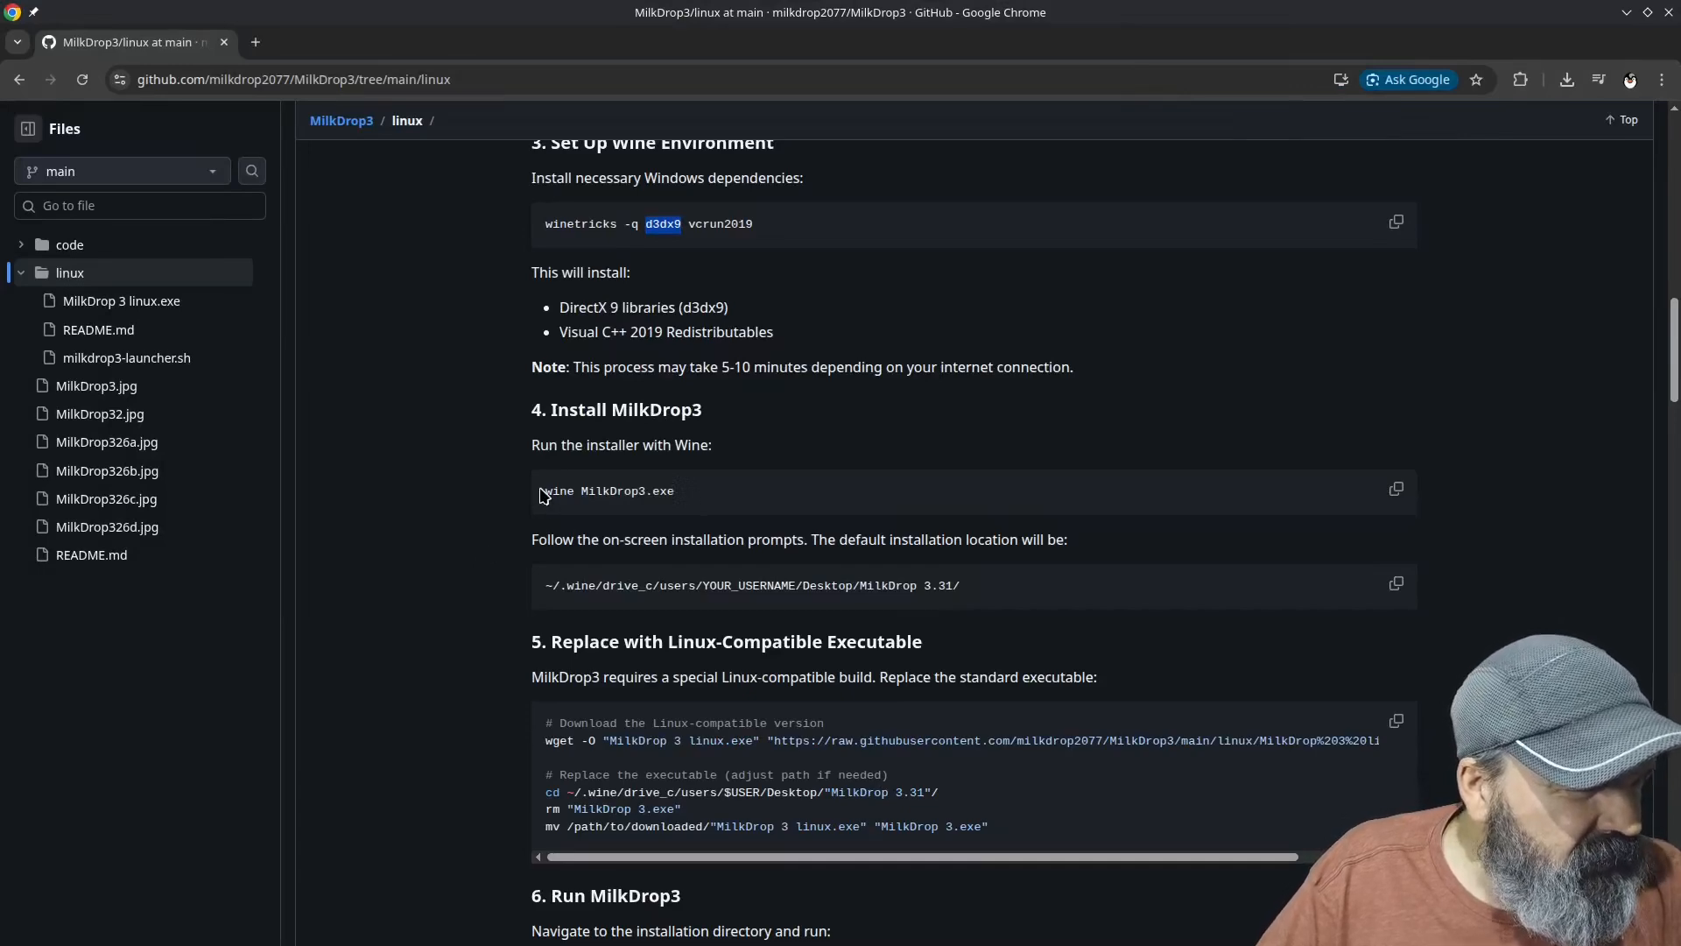
scroll(490, 558, "down", 1)
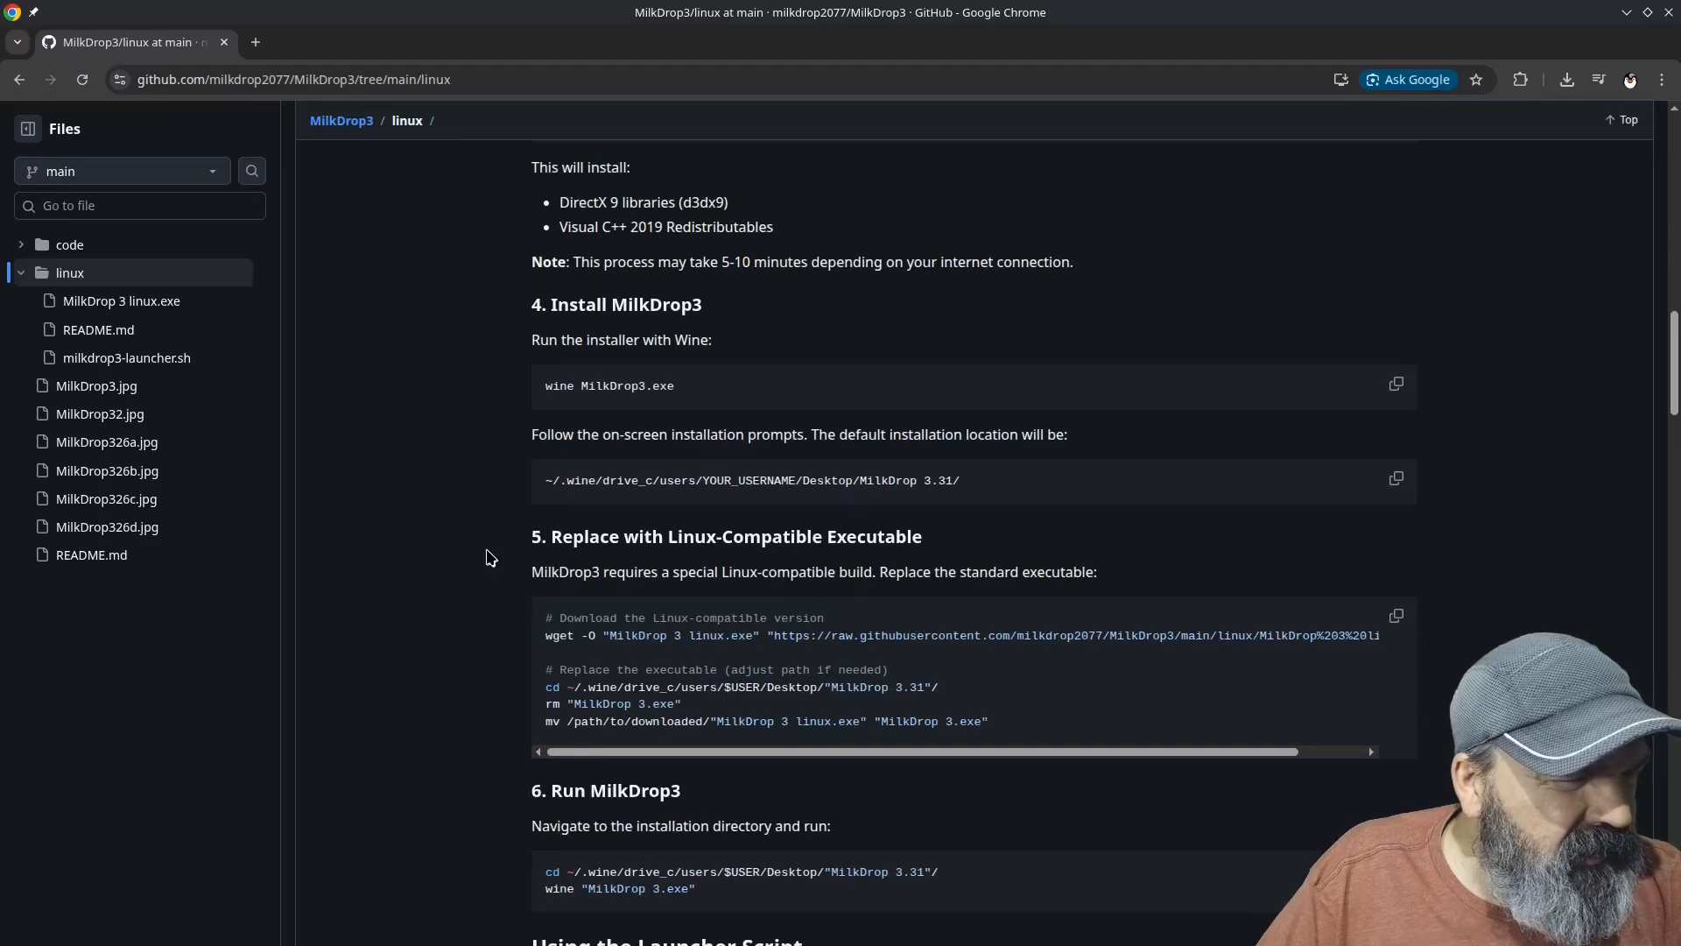
scroll(490, 558, "down", 1)
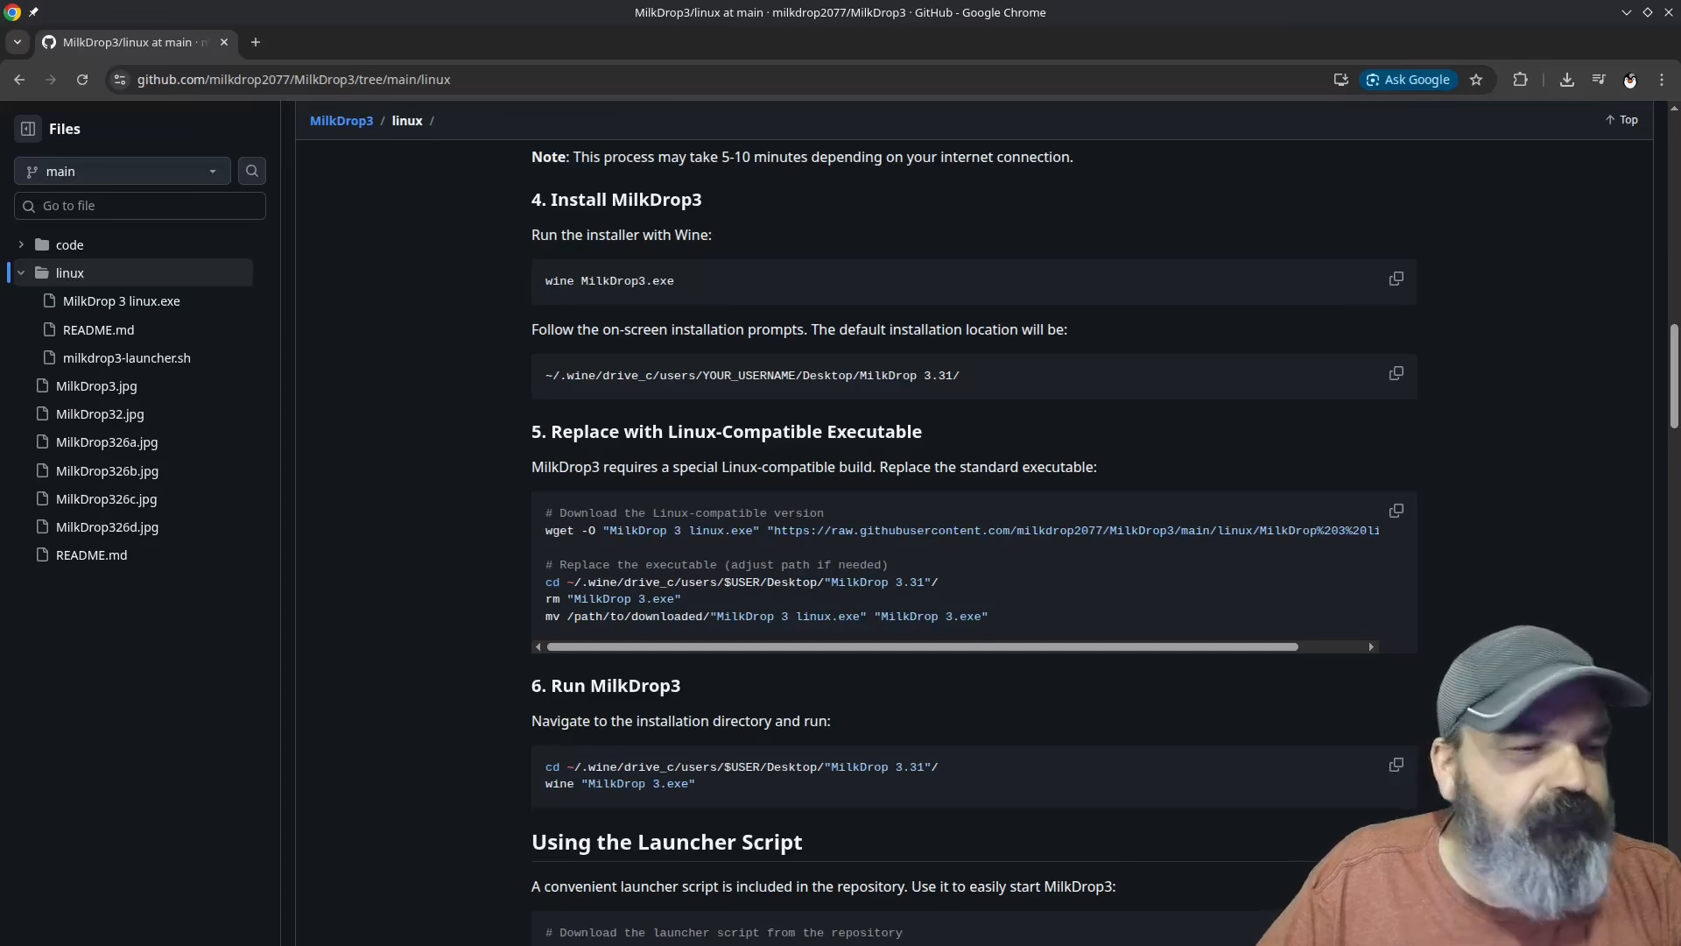
double_click(1235, 16)
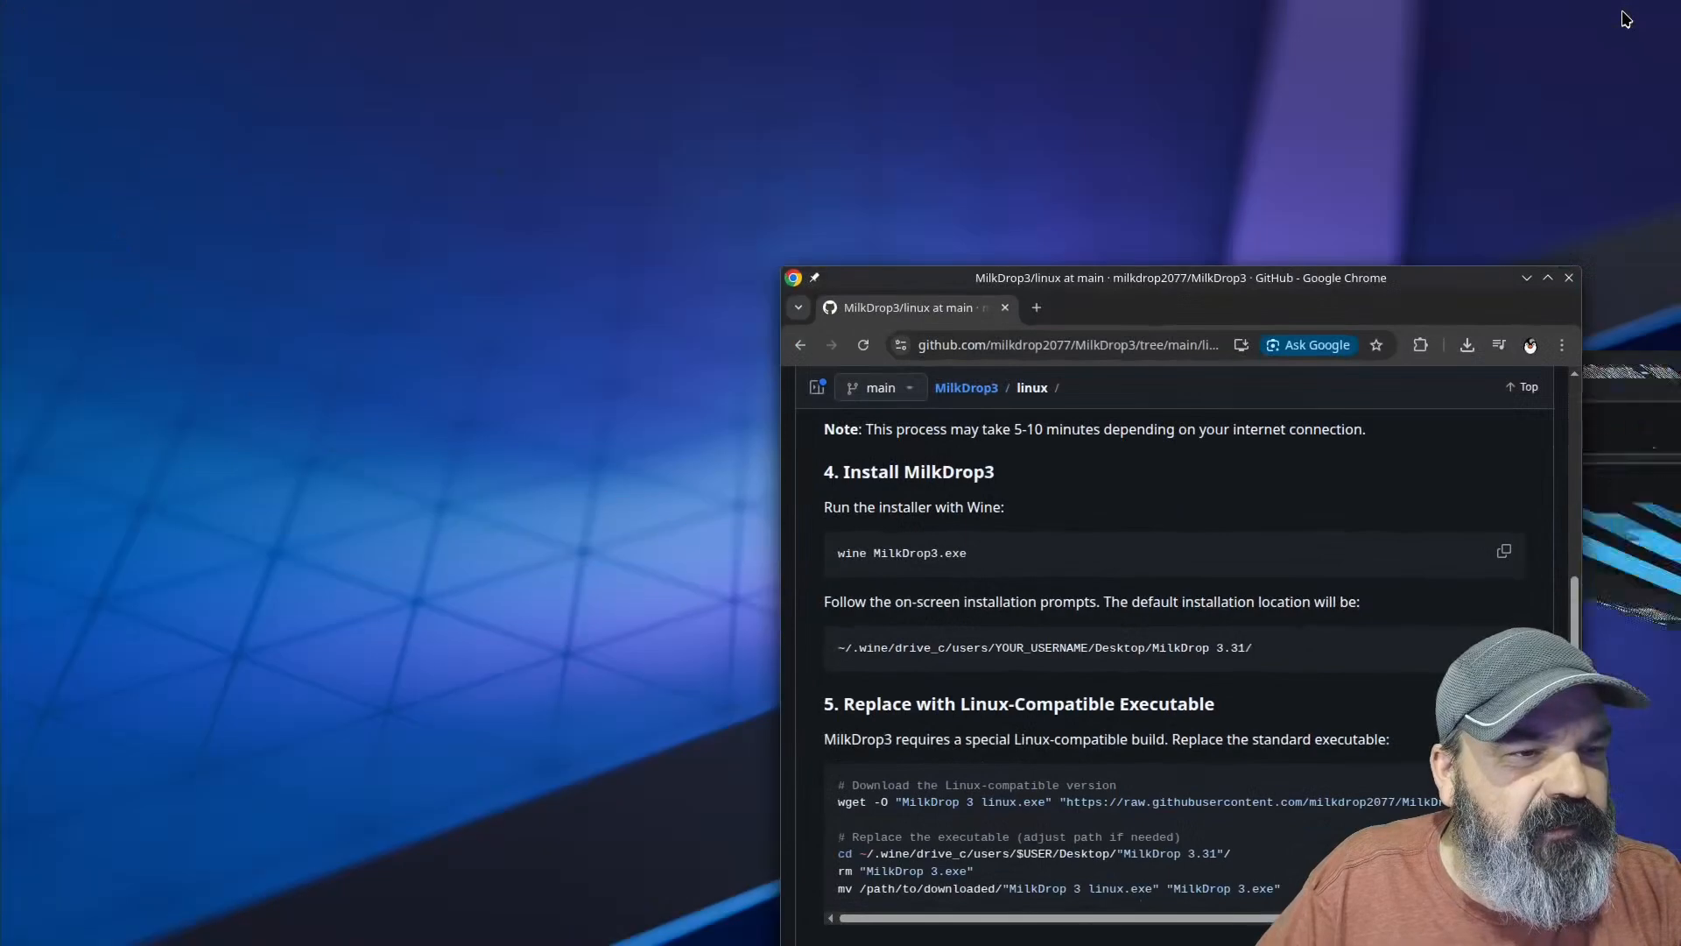
left_click_drag(1680, 377, 99, 82)
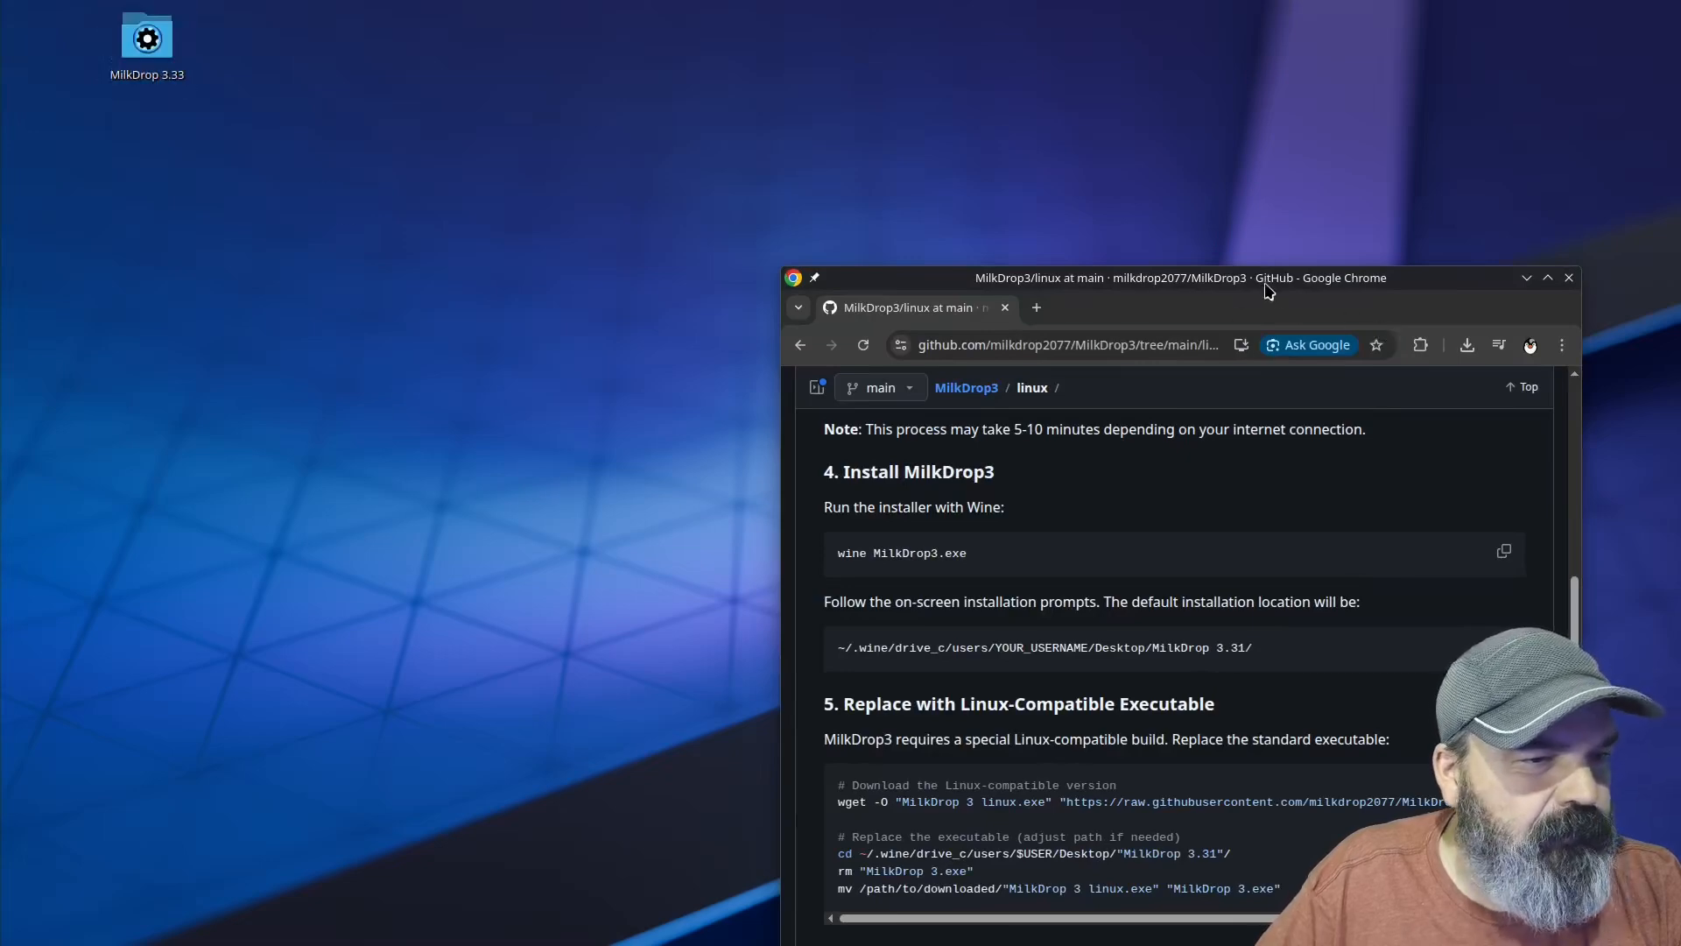
left_click_drag(1270, 285, 976, 20)
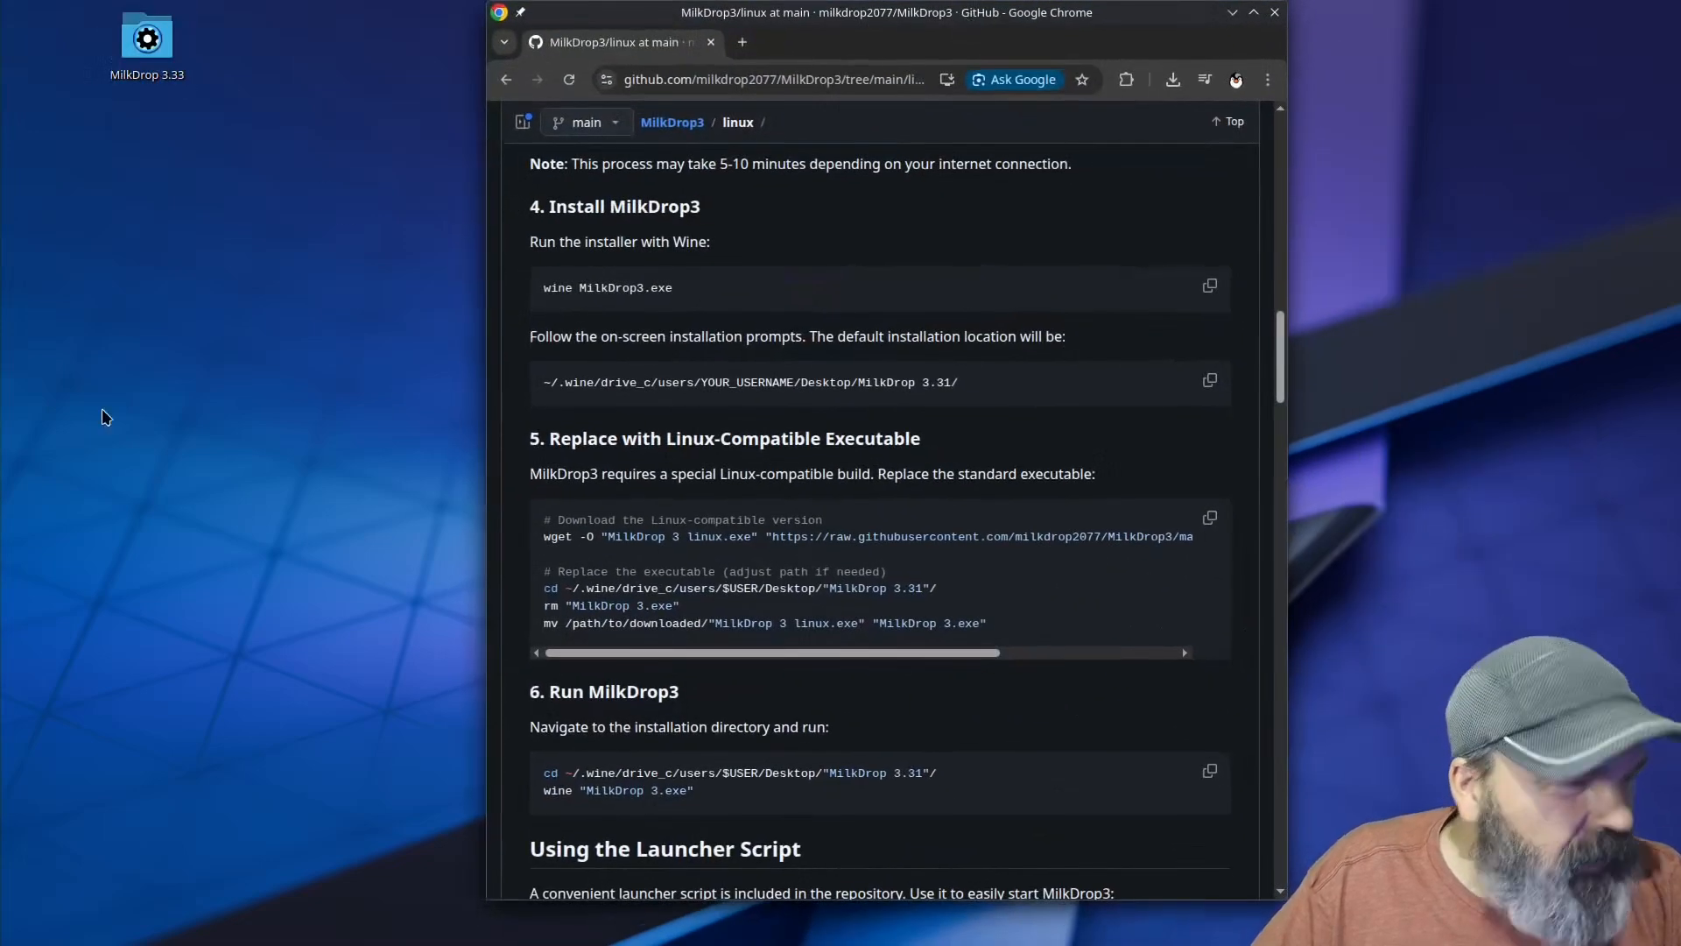
Step: Open the MilkDrop 3.33 folder in Dolphin, try running MilkDrop 3.exe through Q4Wine with the Default prefix, and close the error dialog
left_click(150, 62)
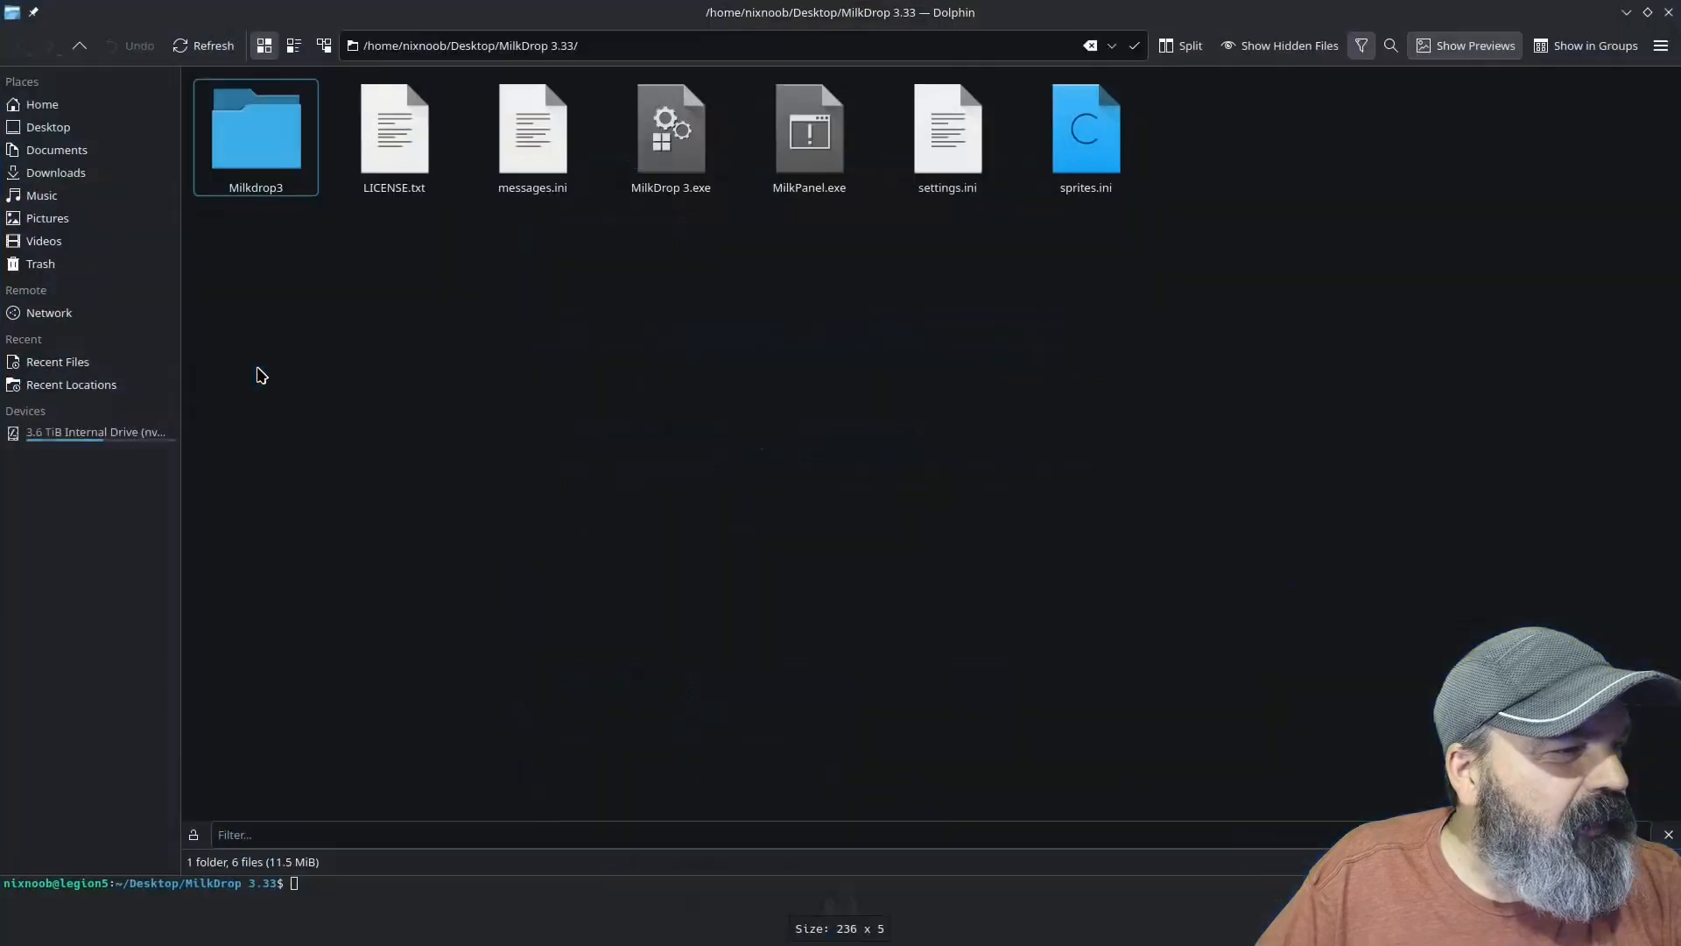
right_click(673, 162)
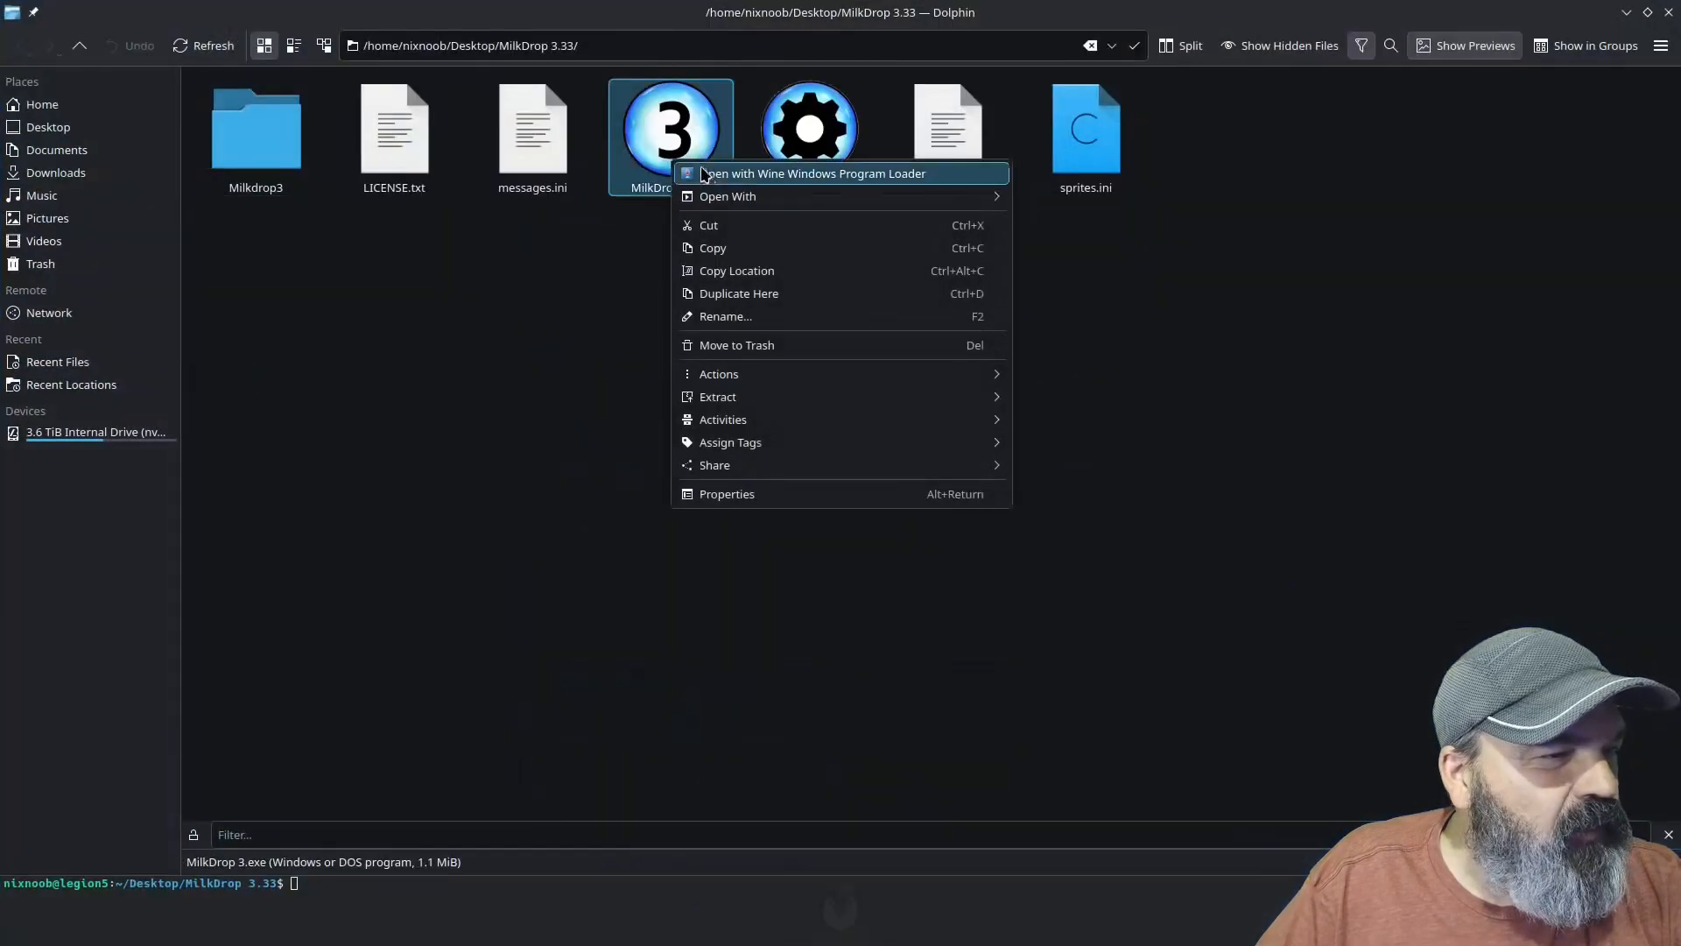
mouse_move(720, 196)
left_click(1053, 198)
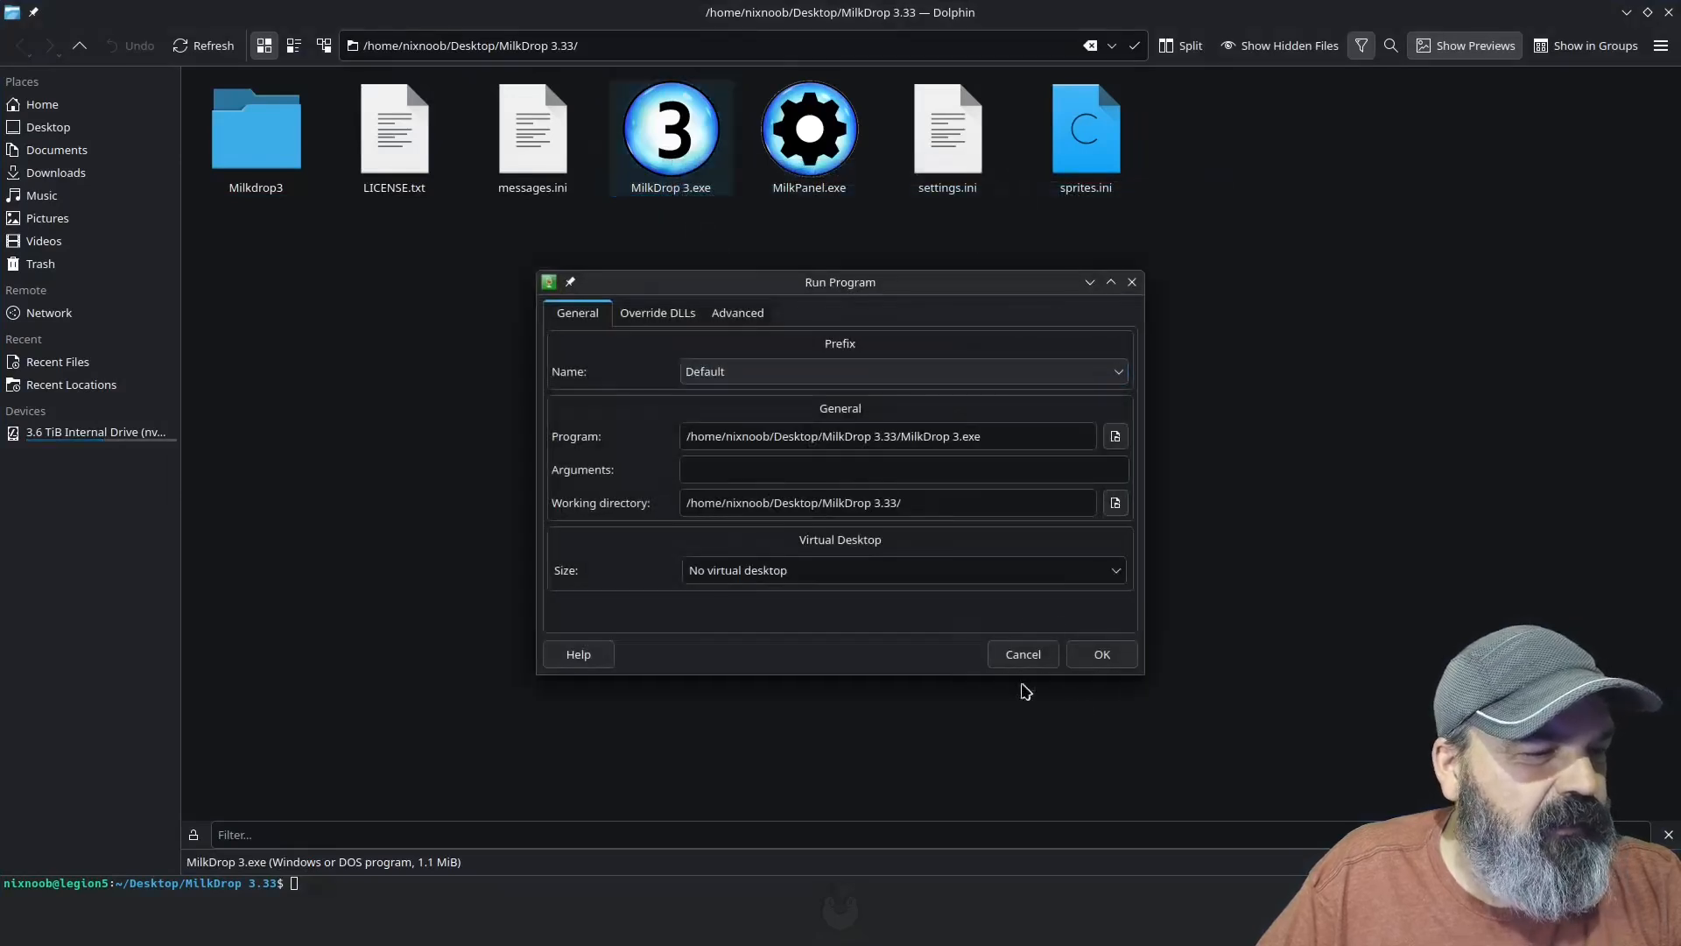
left_click(1101, 656)
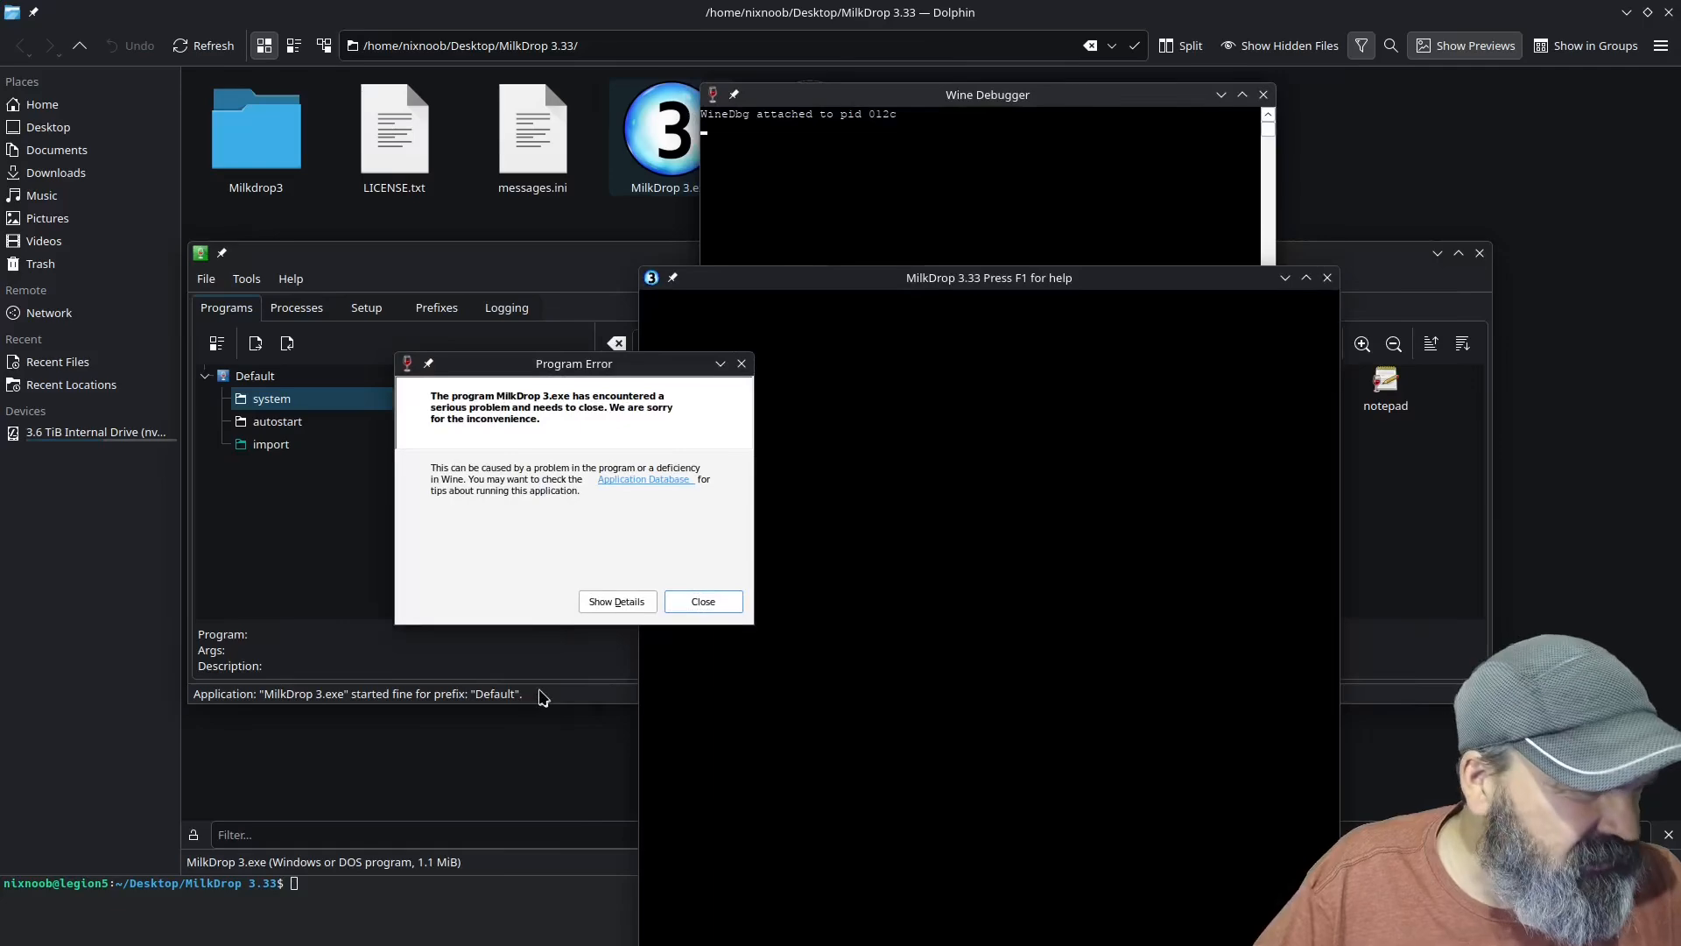
left_click(703, 602)
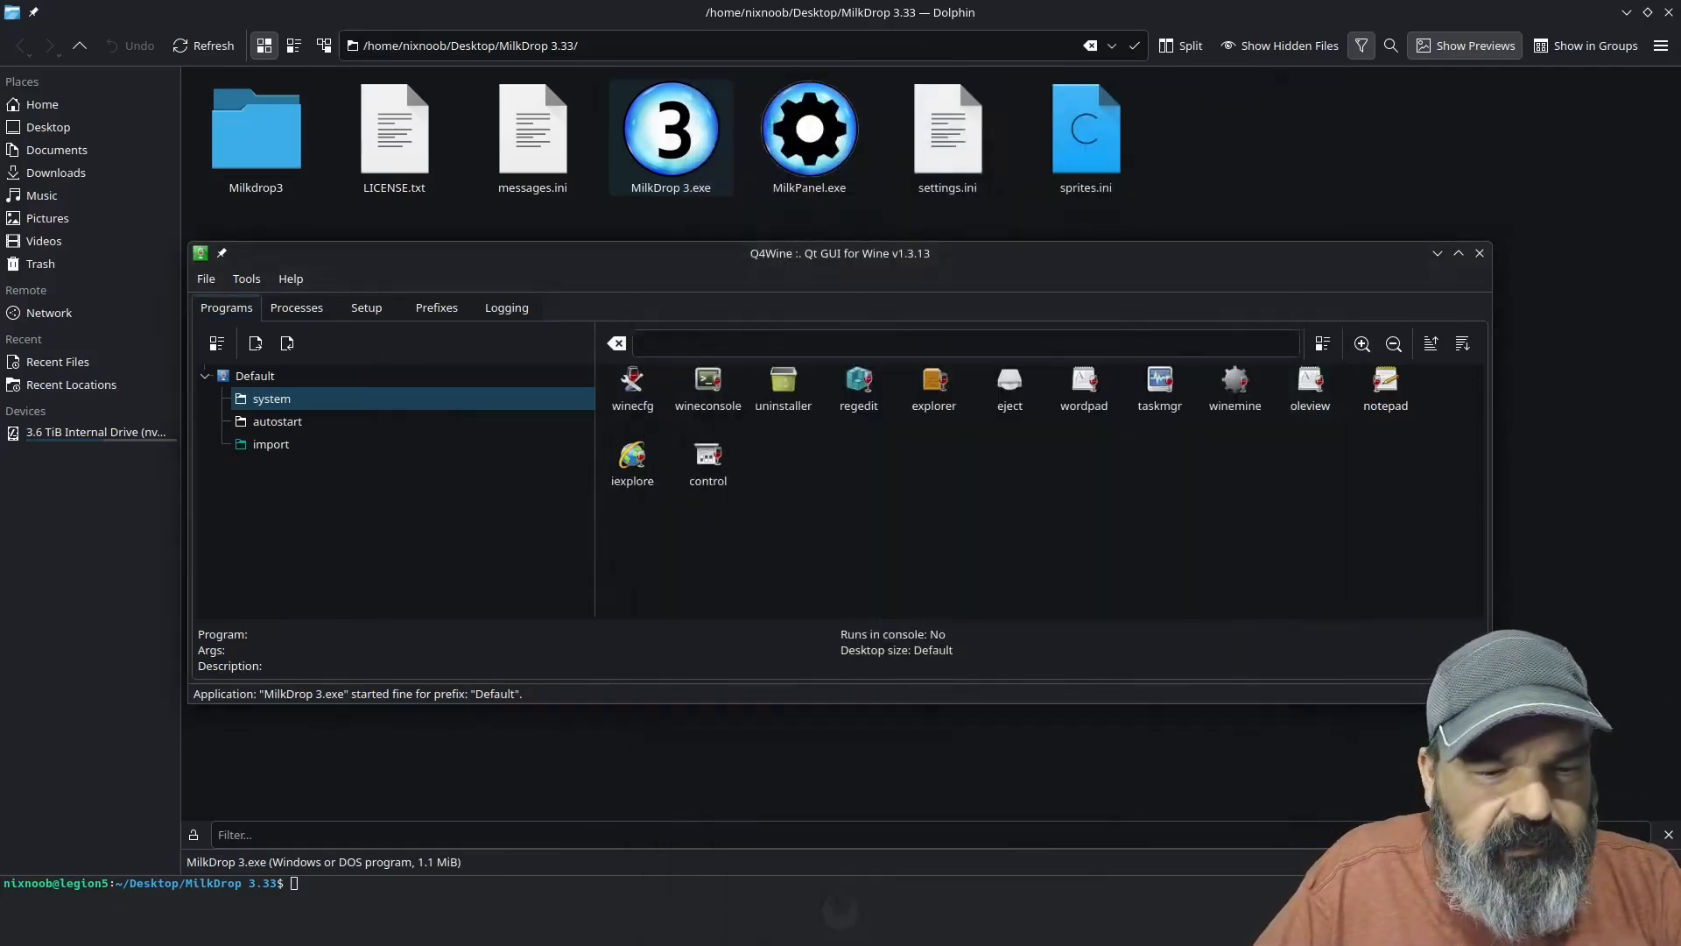
Step: Return to the setup guide in Chrome and highlight the full wget command that downloads MilkDrop 3 linux.exe
key("alt+Tab")
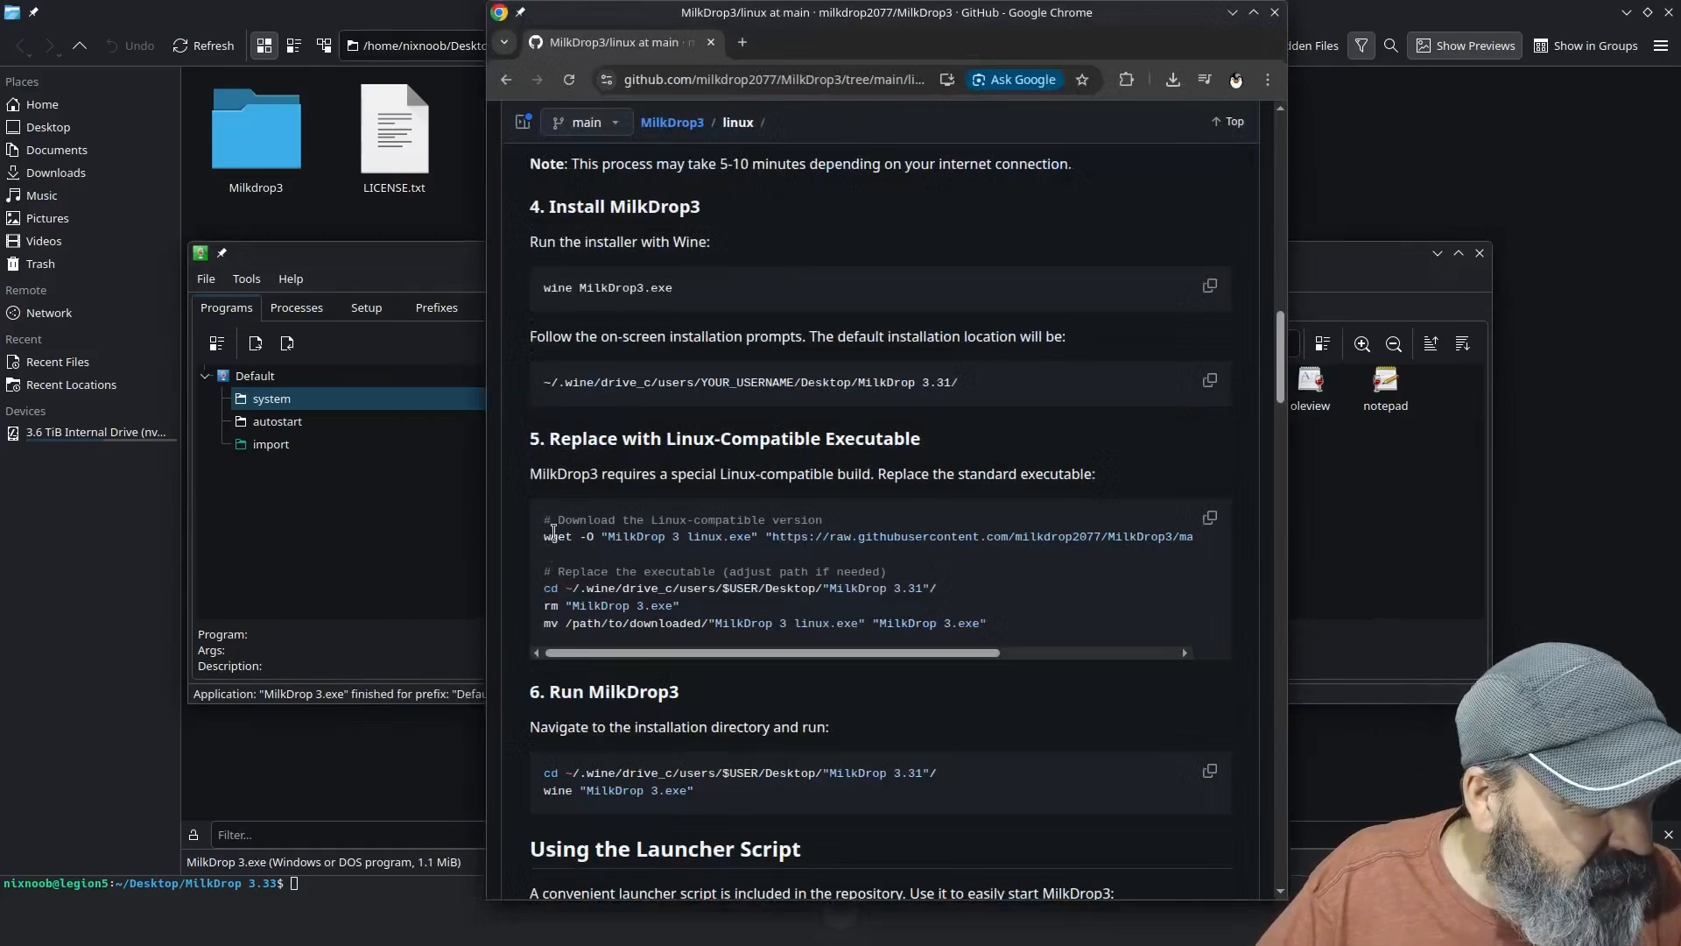
left_click_drag(543, 537, 1184, 545)
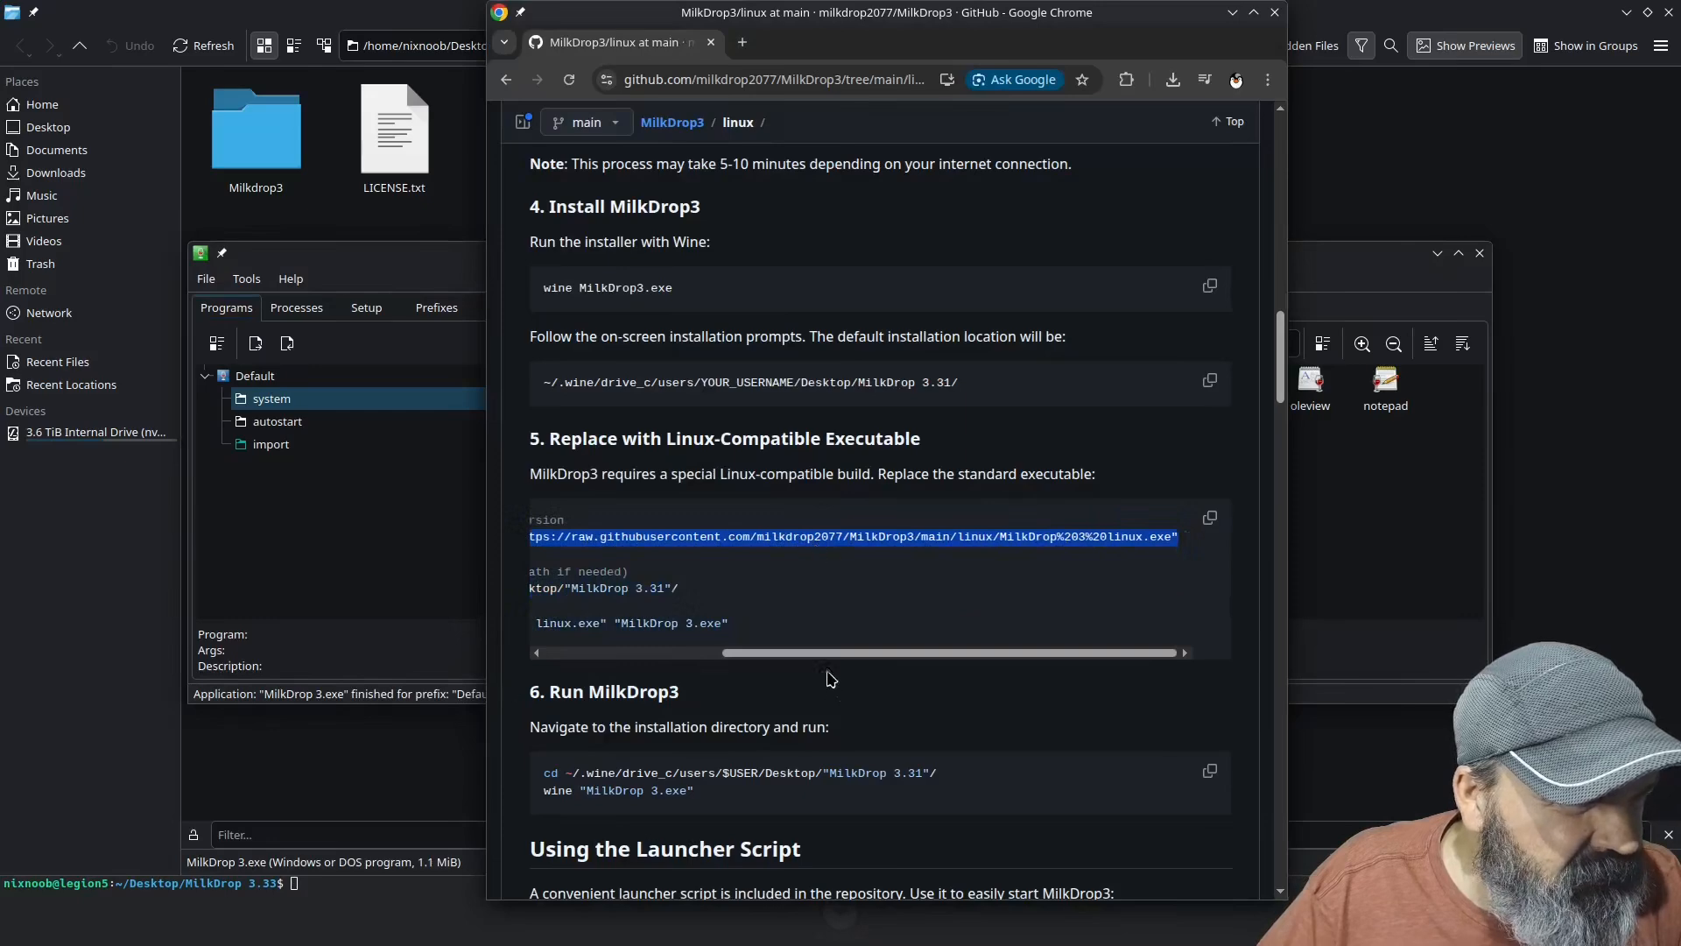
left_click_drag(819, 654, 558, 655)
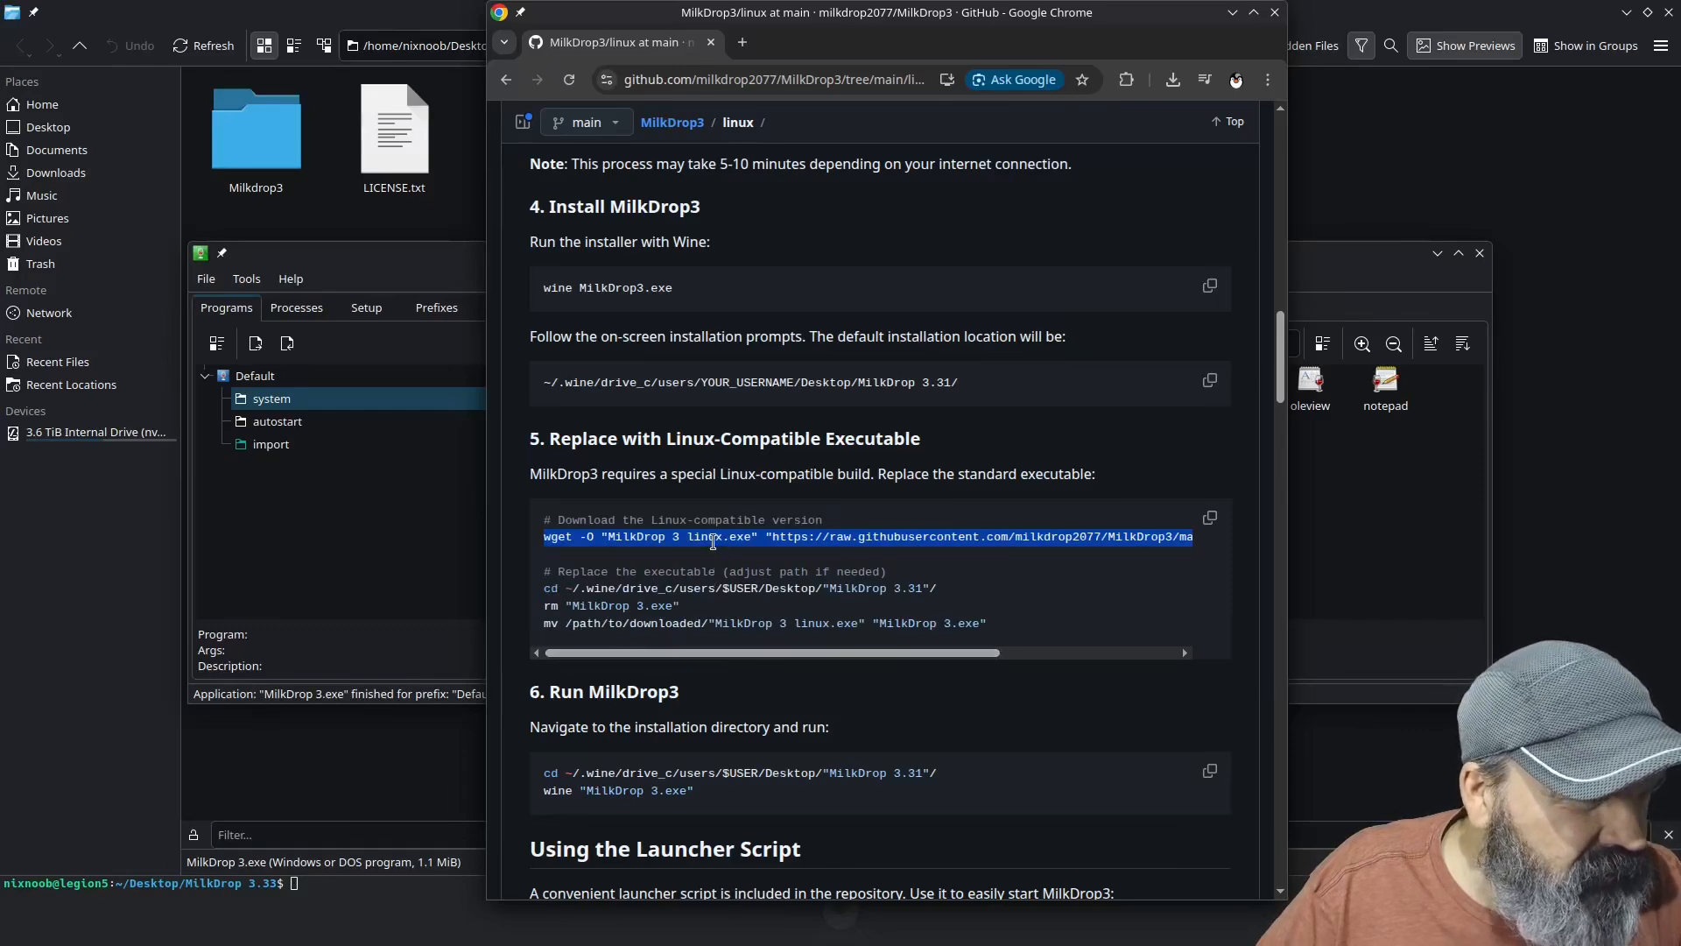
Step: Copy the highlighted wget command from the guide and run it in Dolphin's enlarged terminal to download MilkDrop 3 linux.exe into the MilkDrop 3.33 folder
right_click(714, 546)
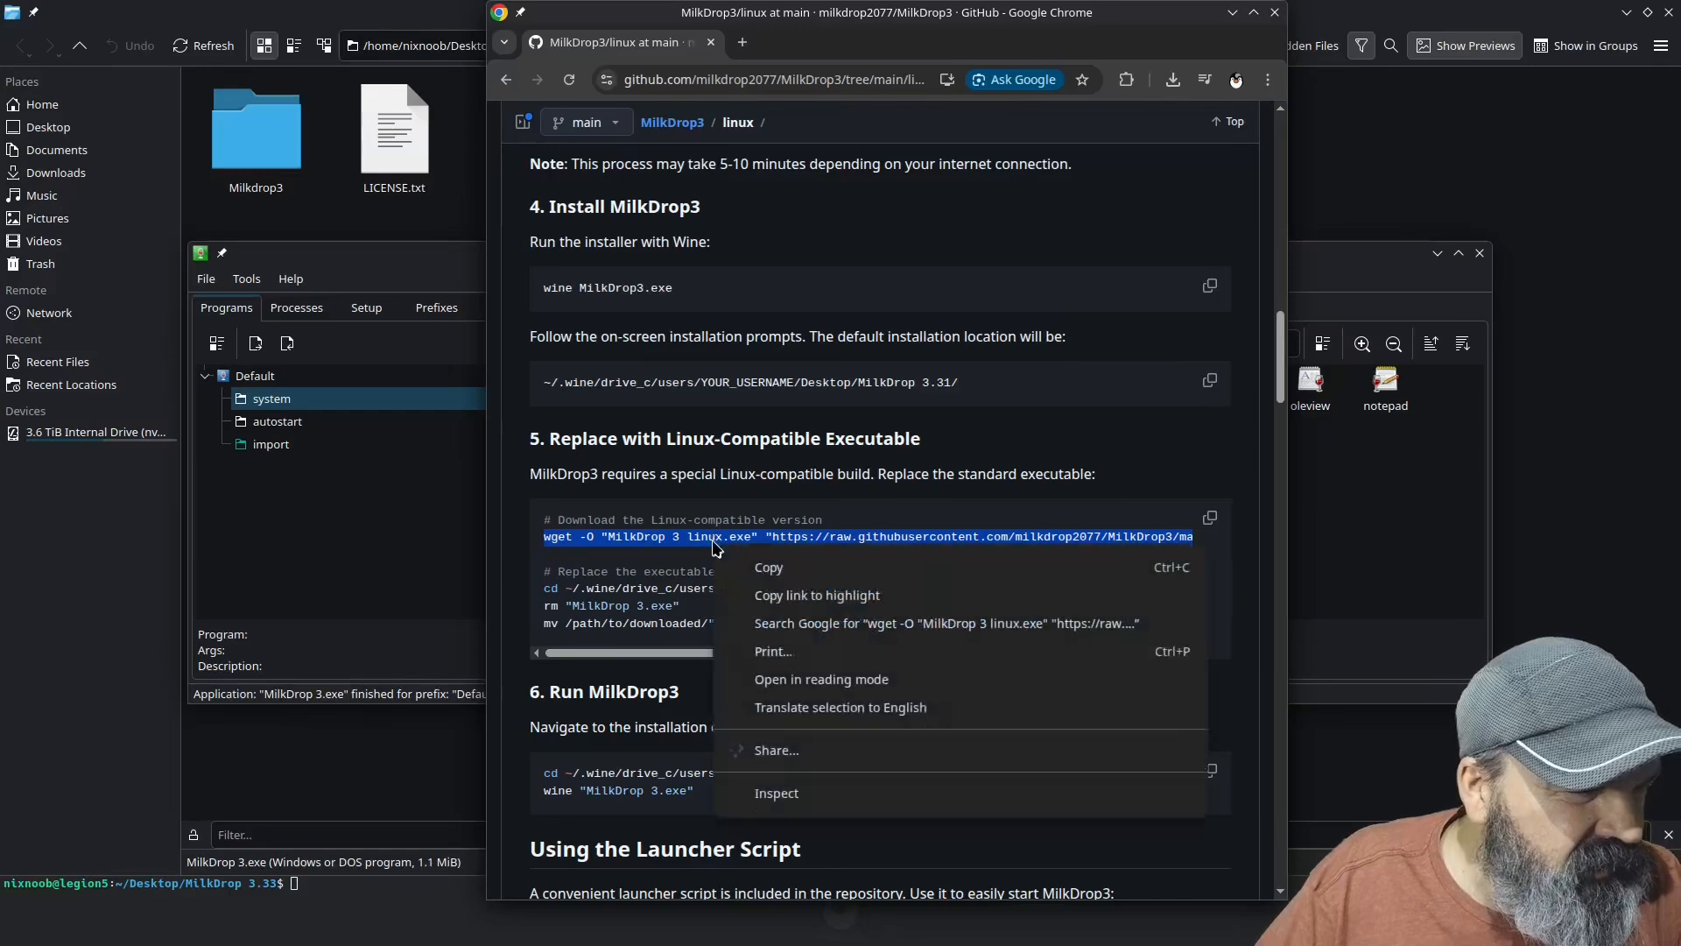
left_click(767, 569)
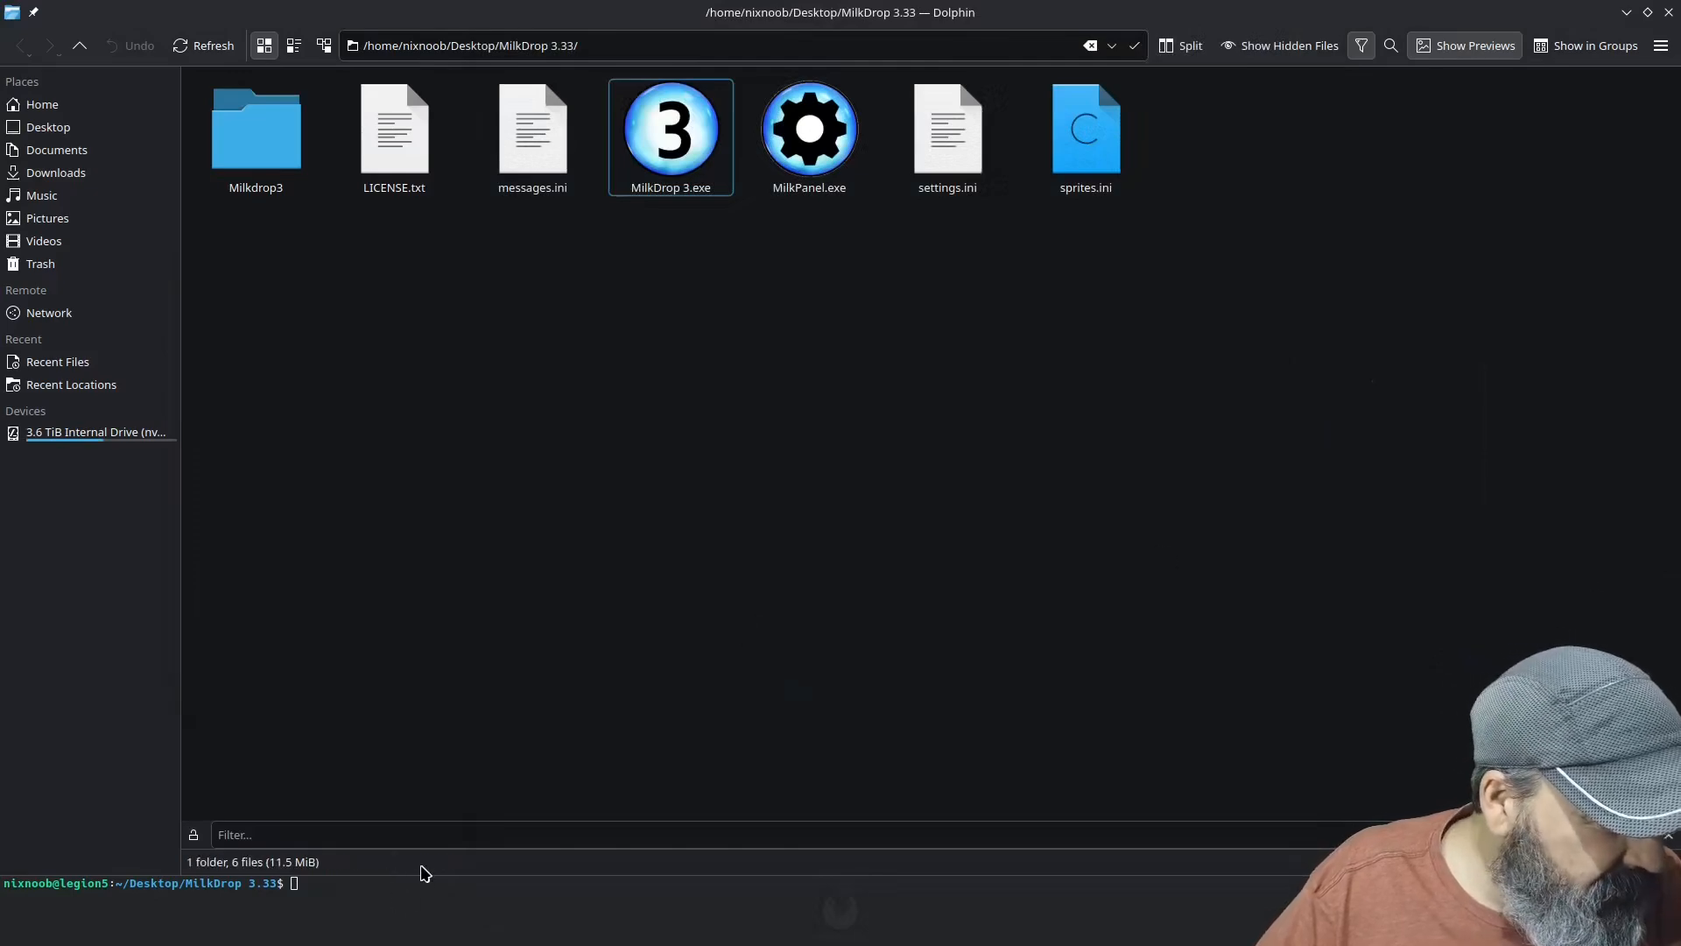
left_click_drag(419, 872, 432, 448)
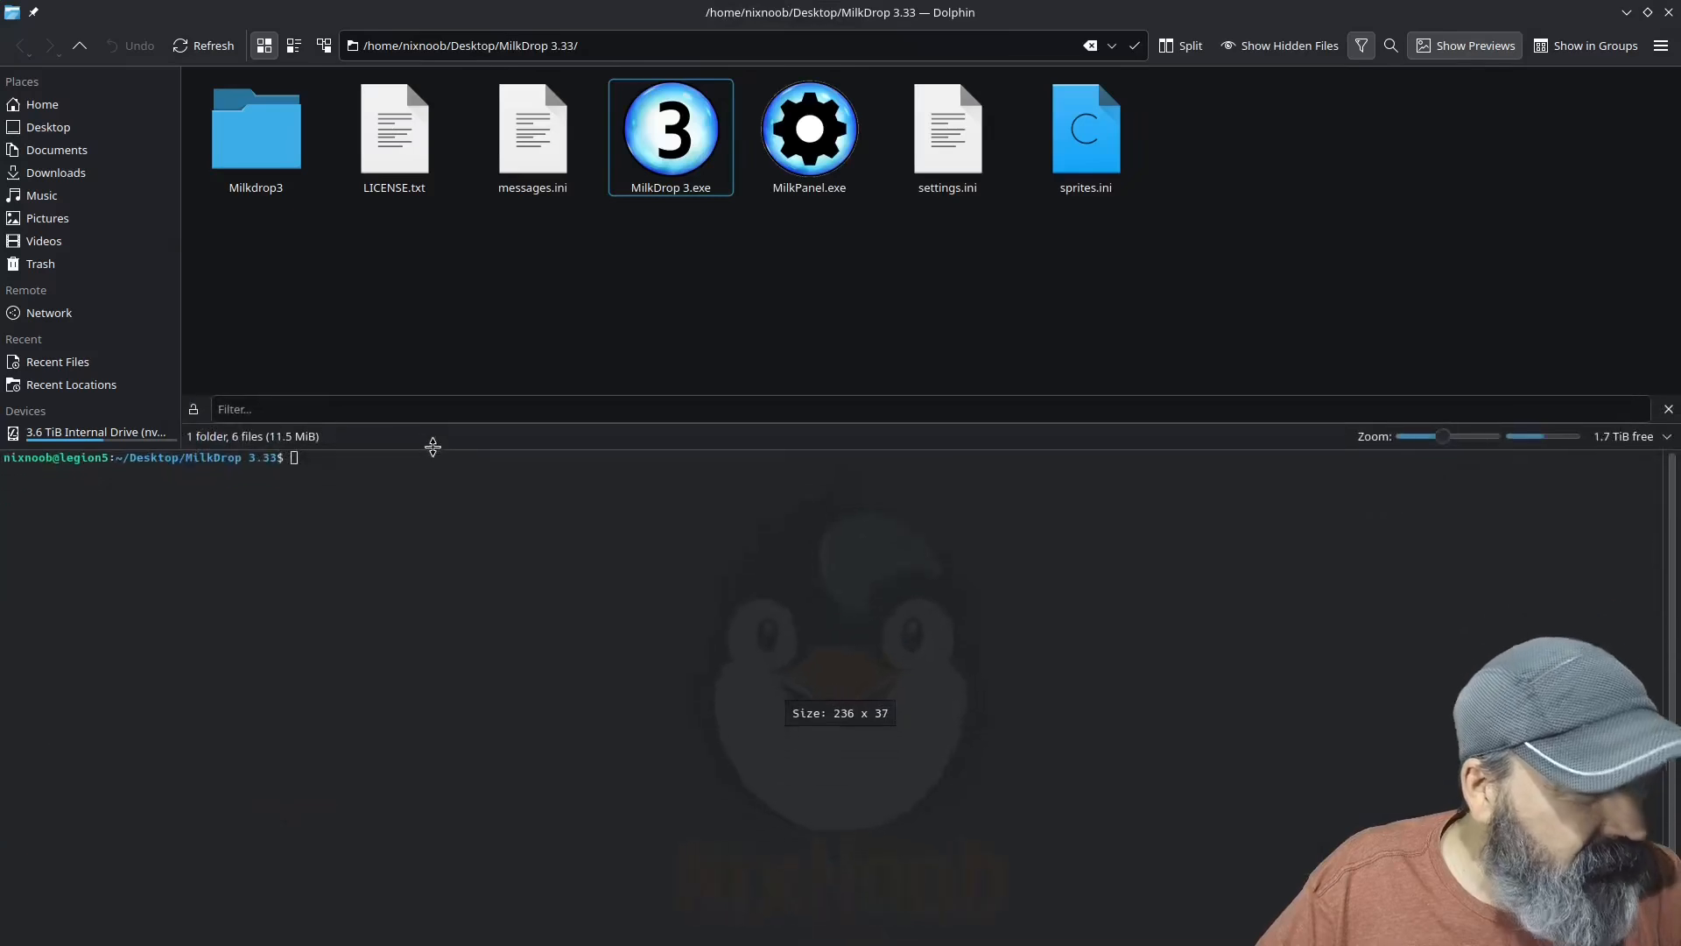
right_click(448, 510)
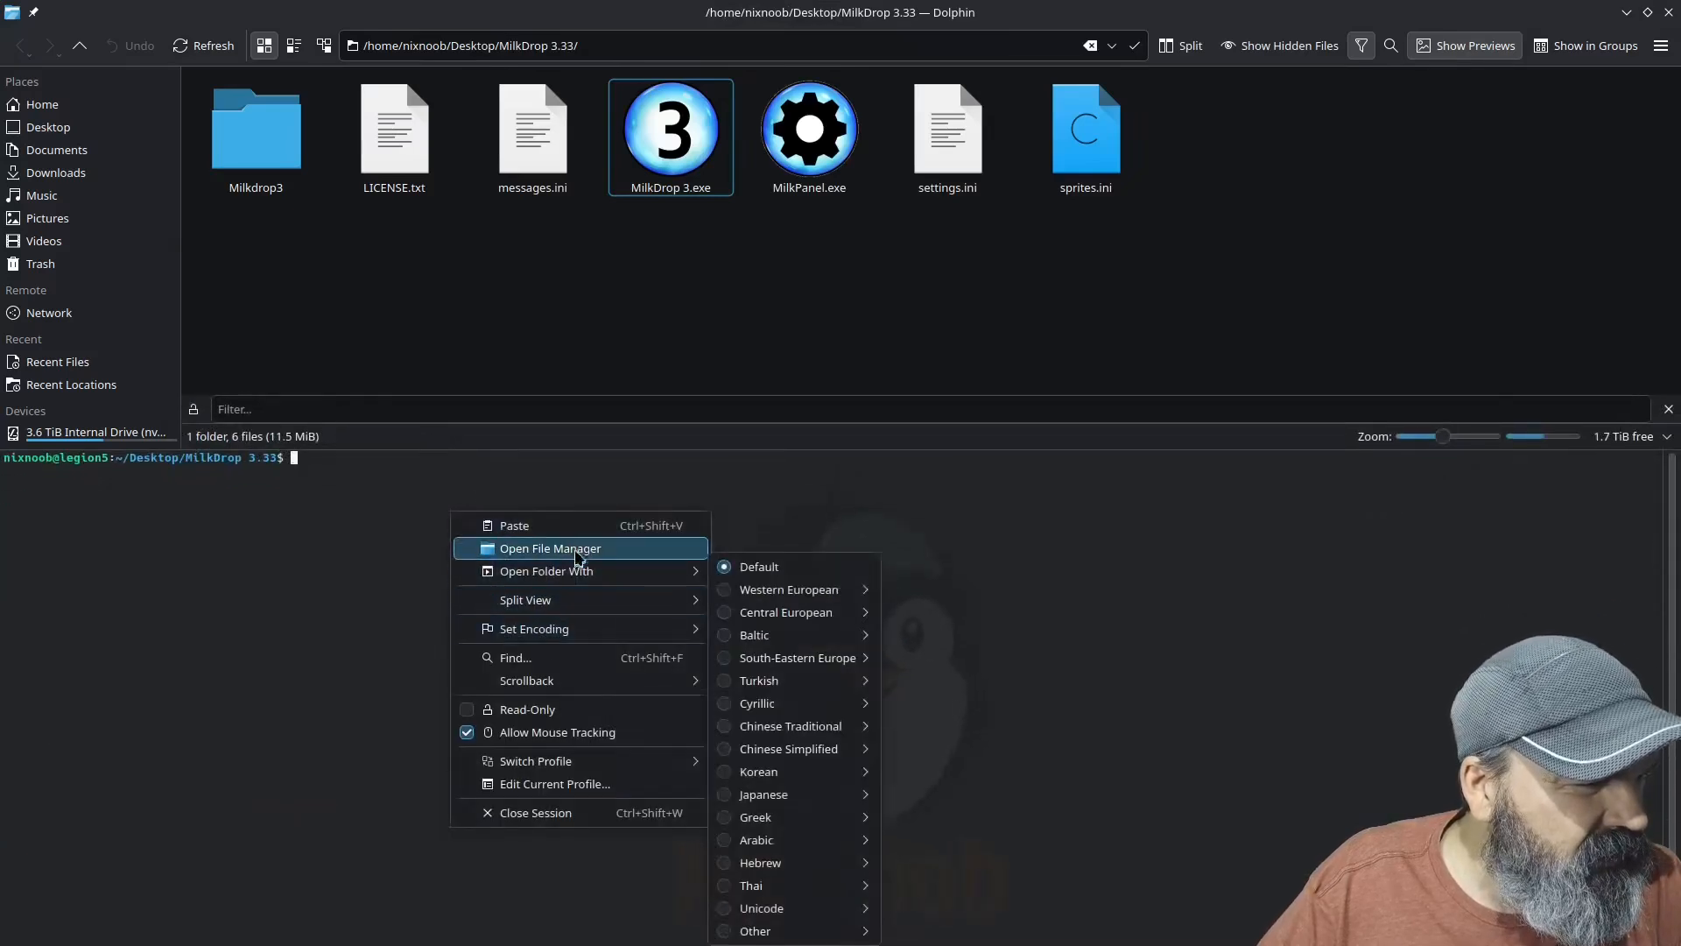
left_click(514, 525)
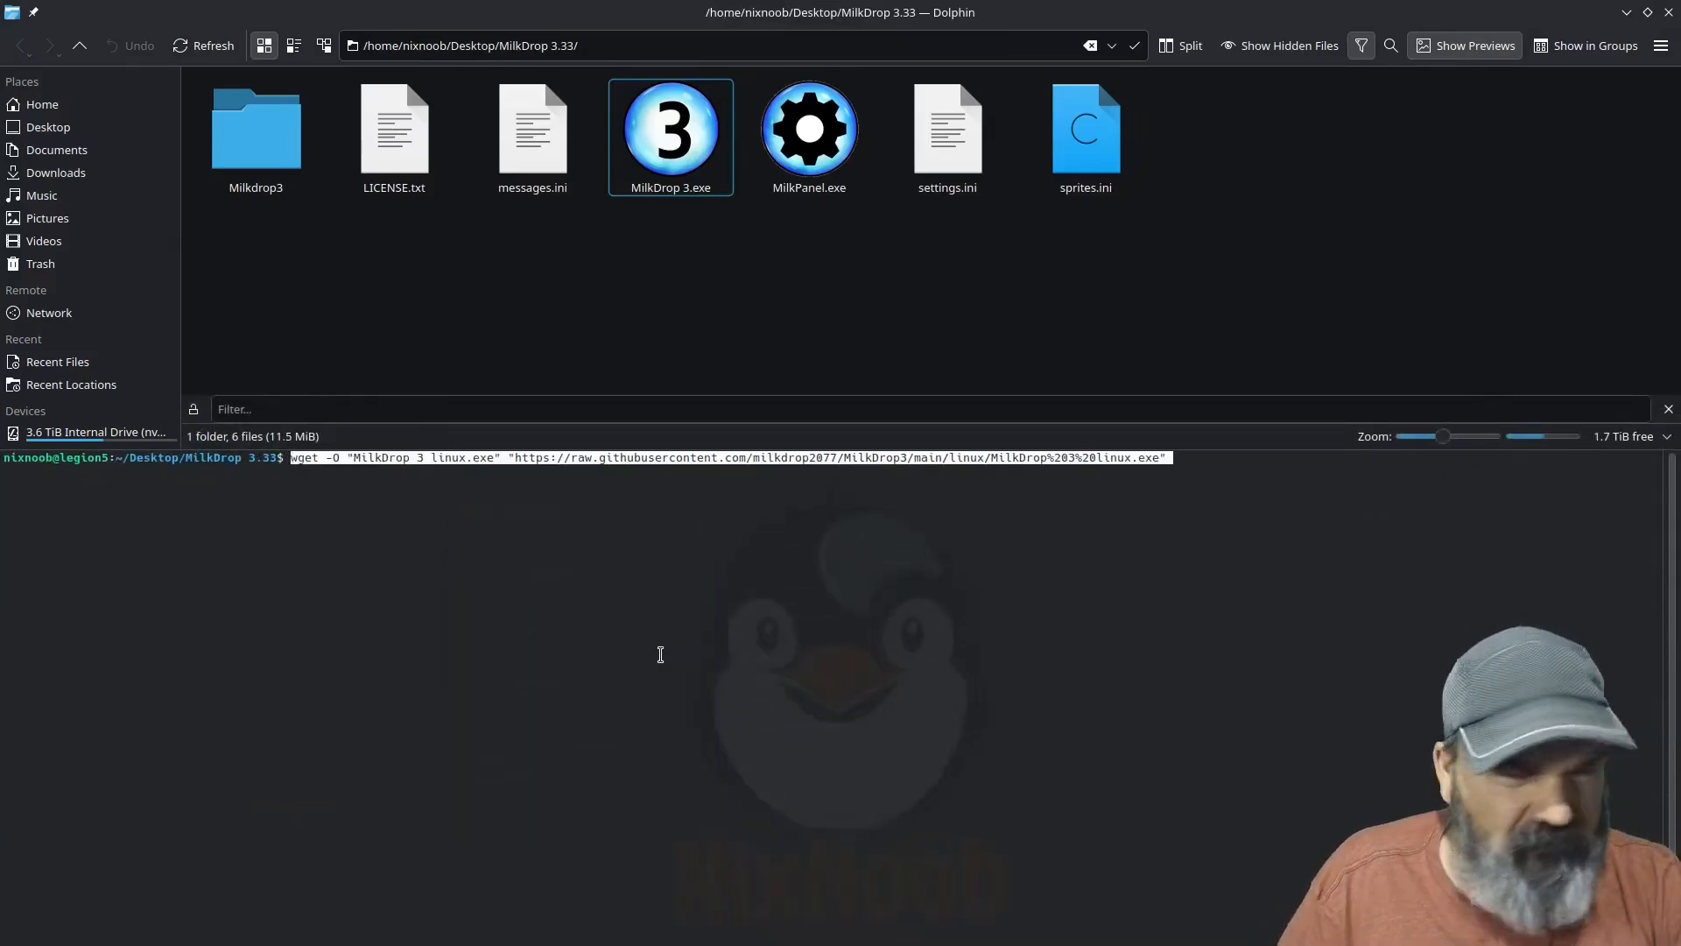
key("Return")
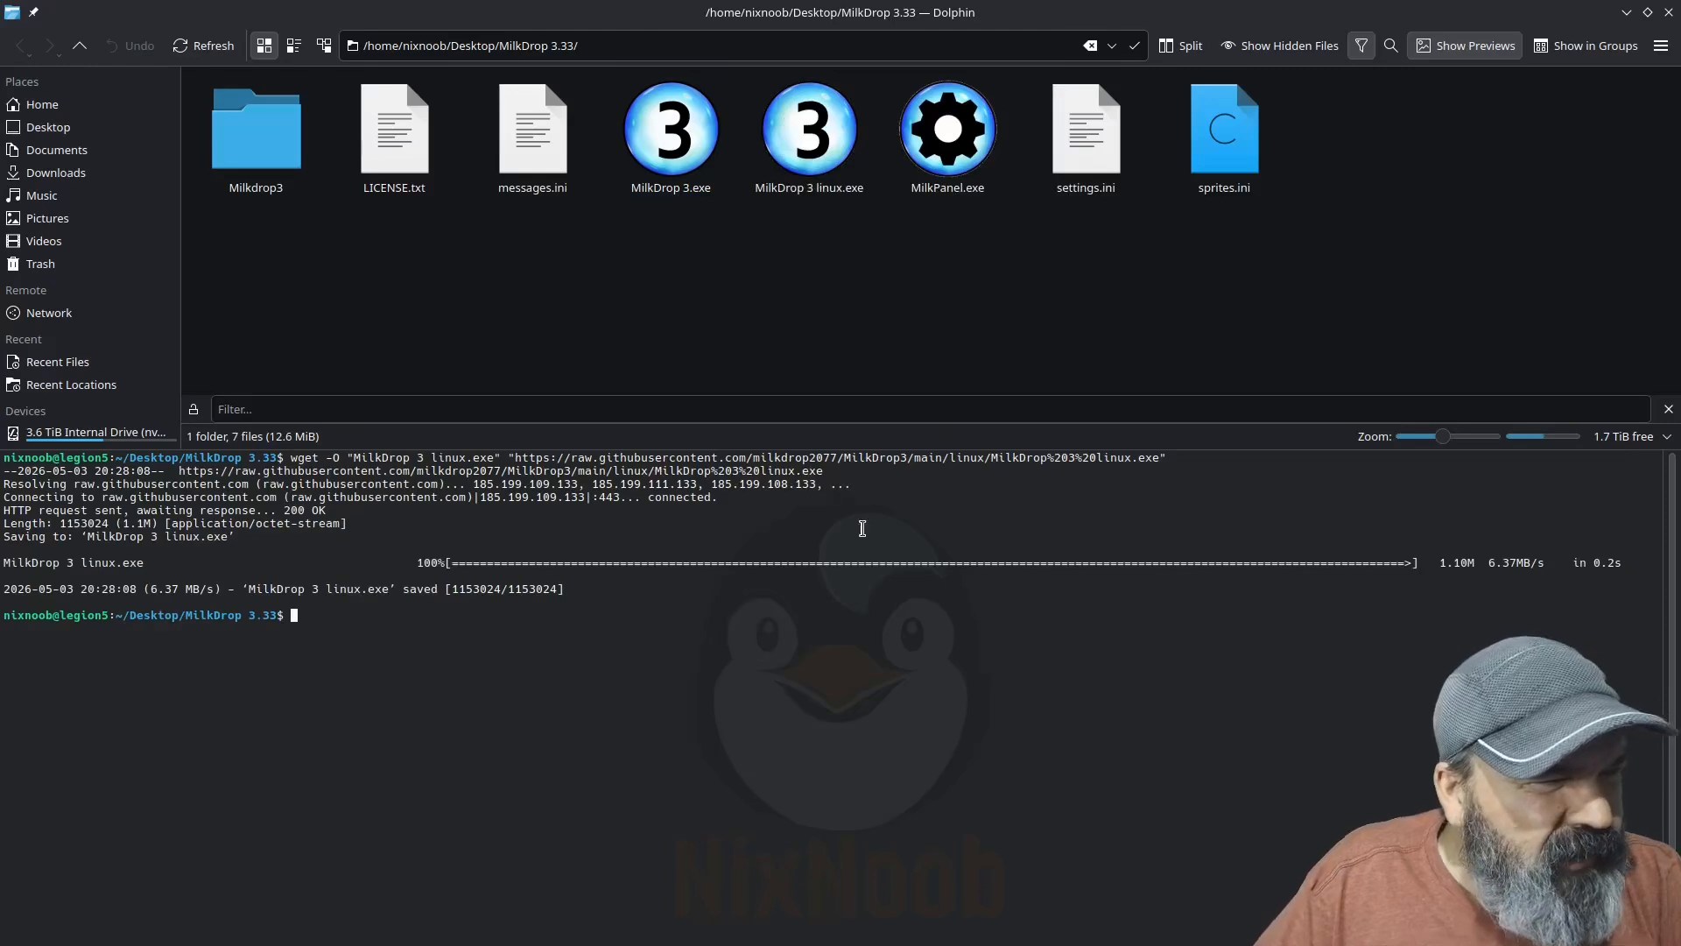
Step: Rename the original MilkDrop 3.exe in the MilkDrop 3.33 folder as OldMilkDrop 3.exe
right_click(669, 194)
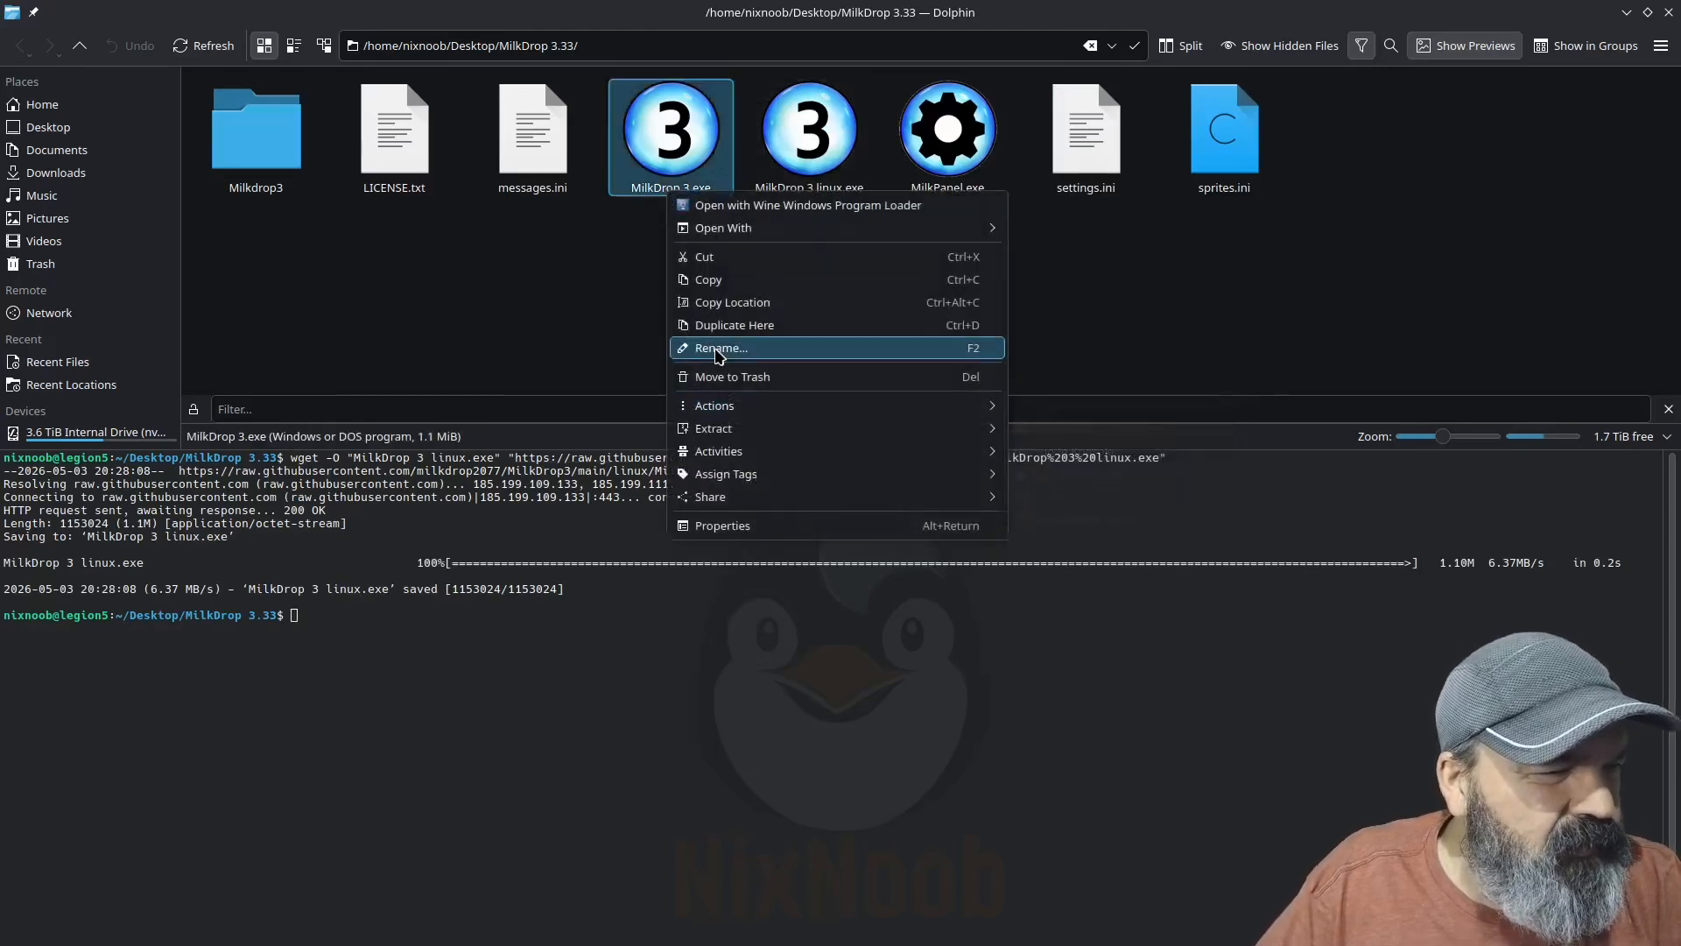
left_click(813, 347)
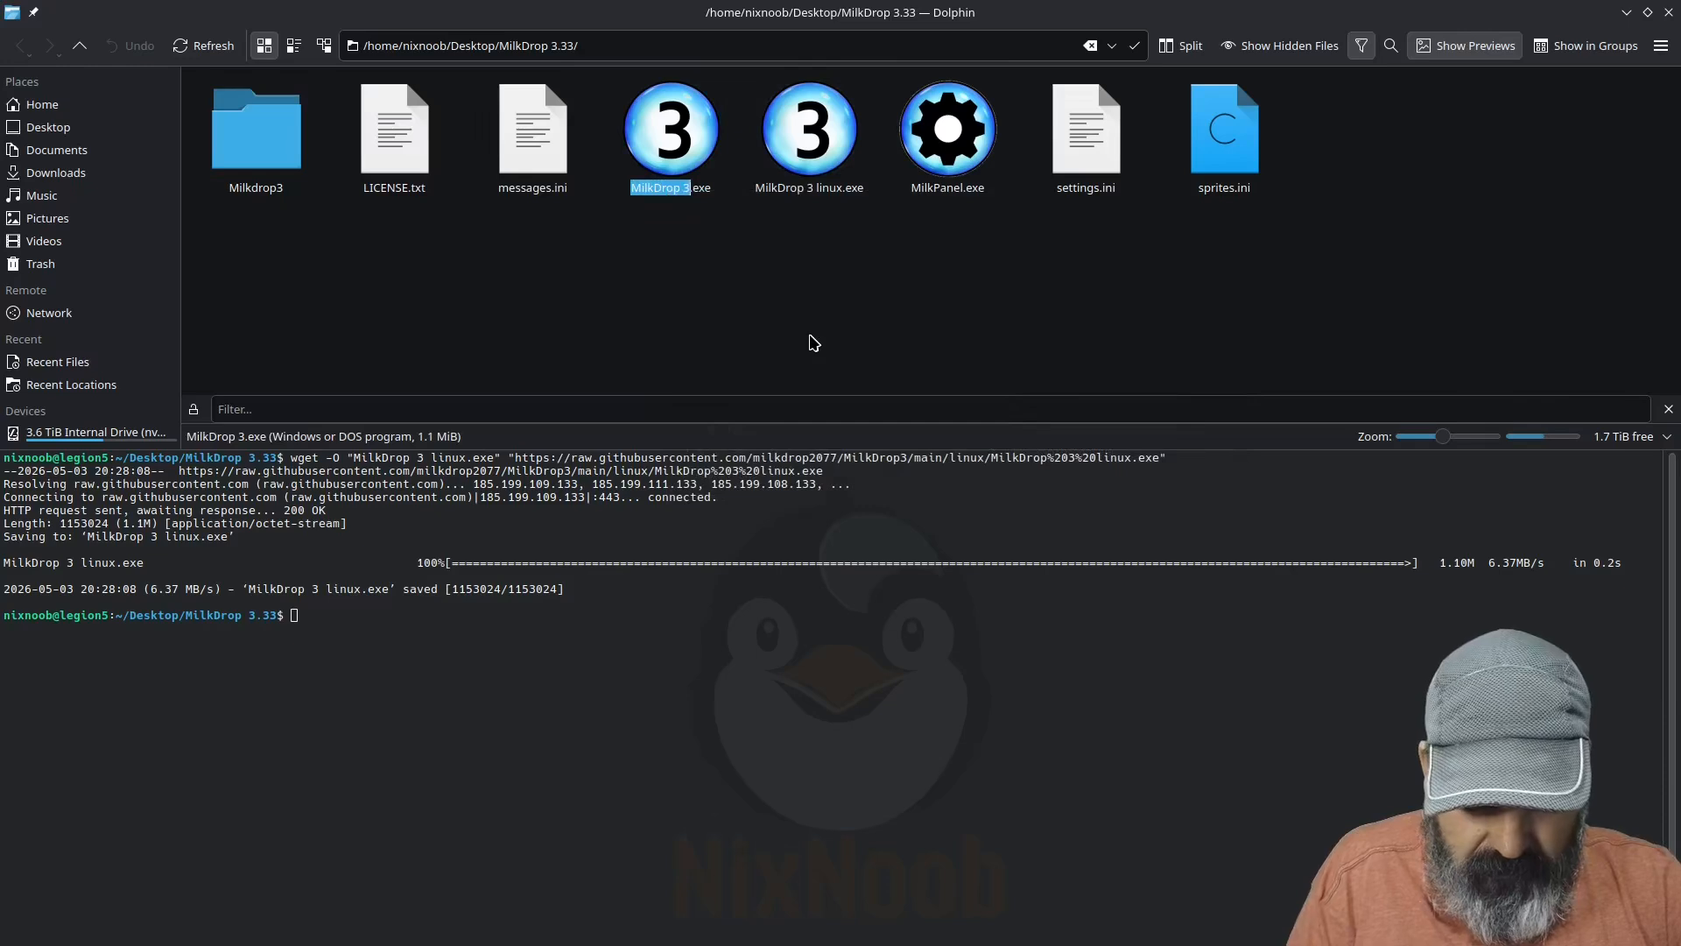
type("ol")
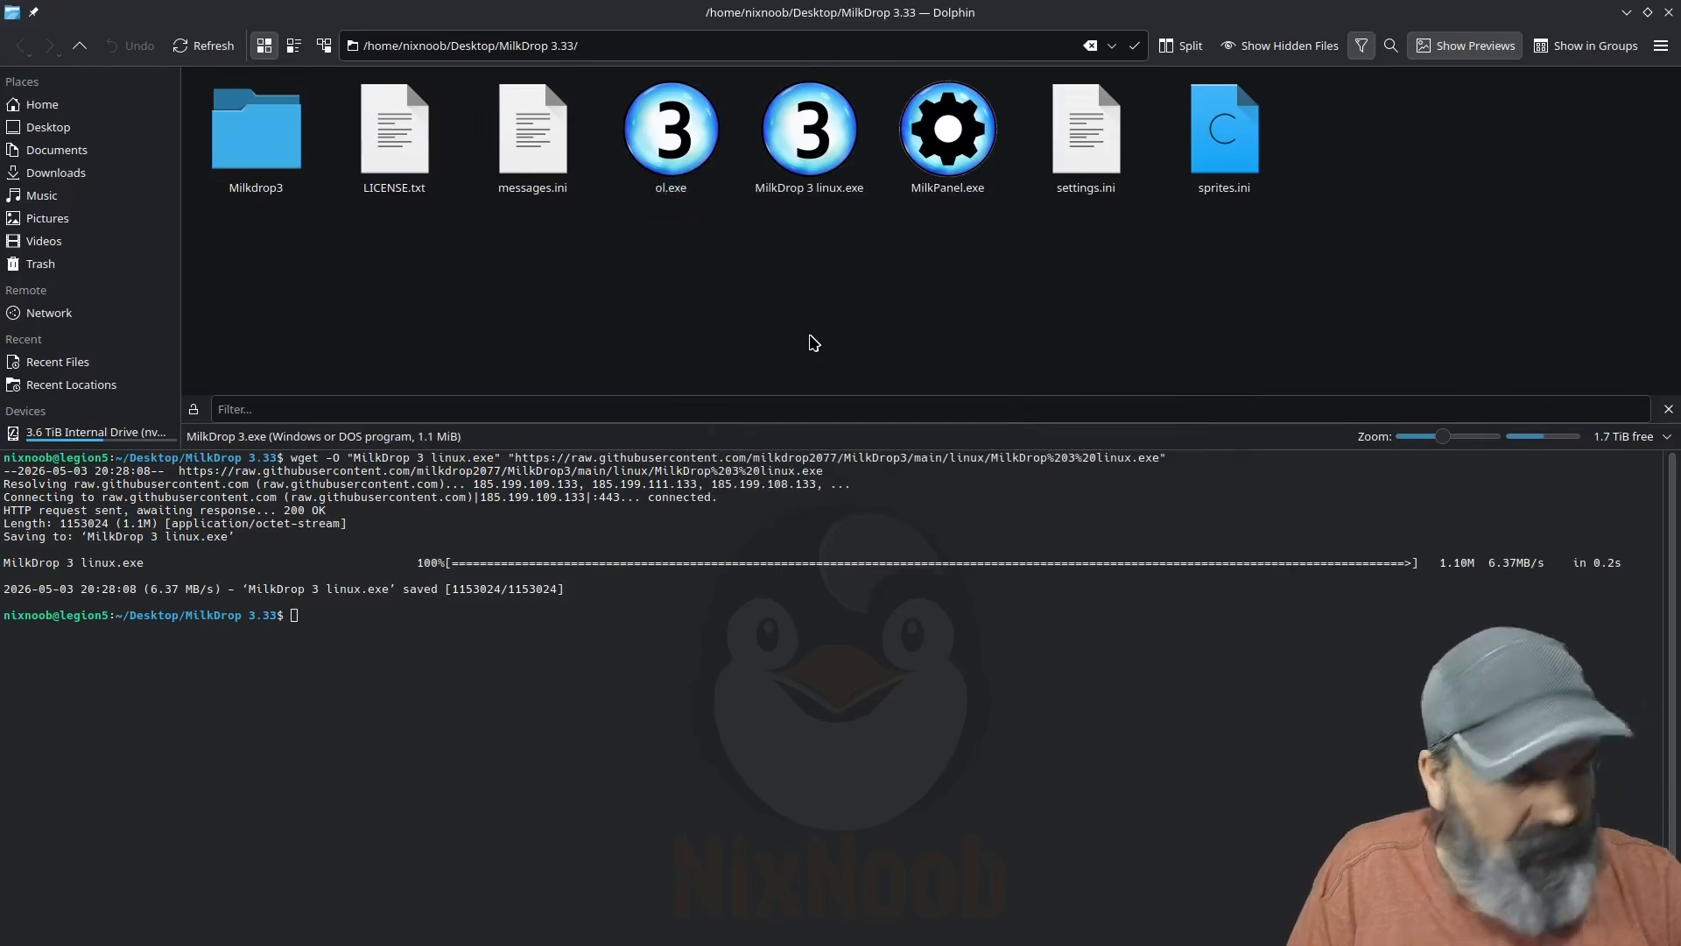
key("ctrl+z")
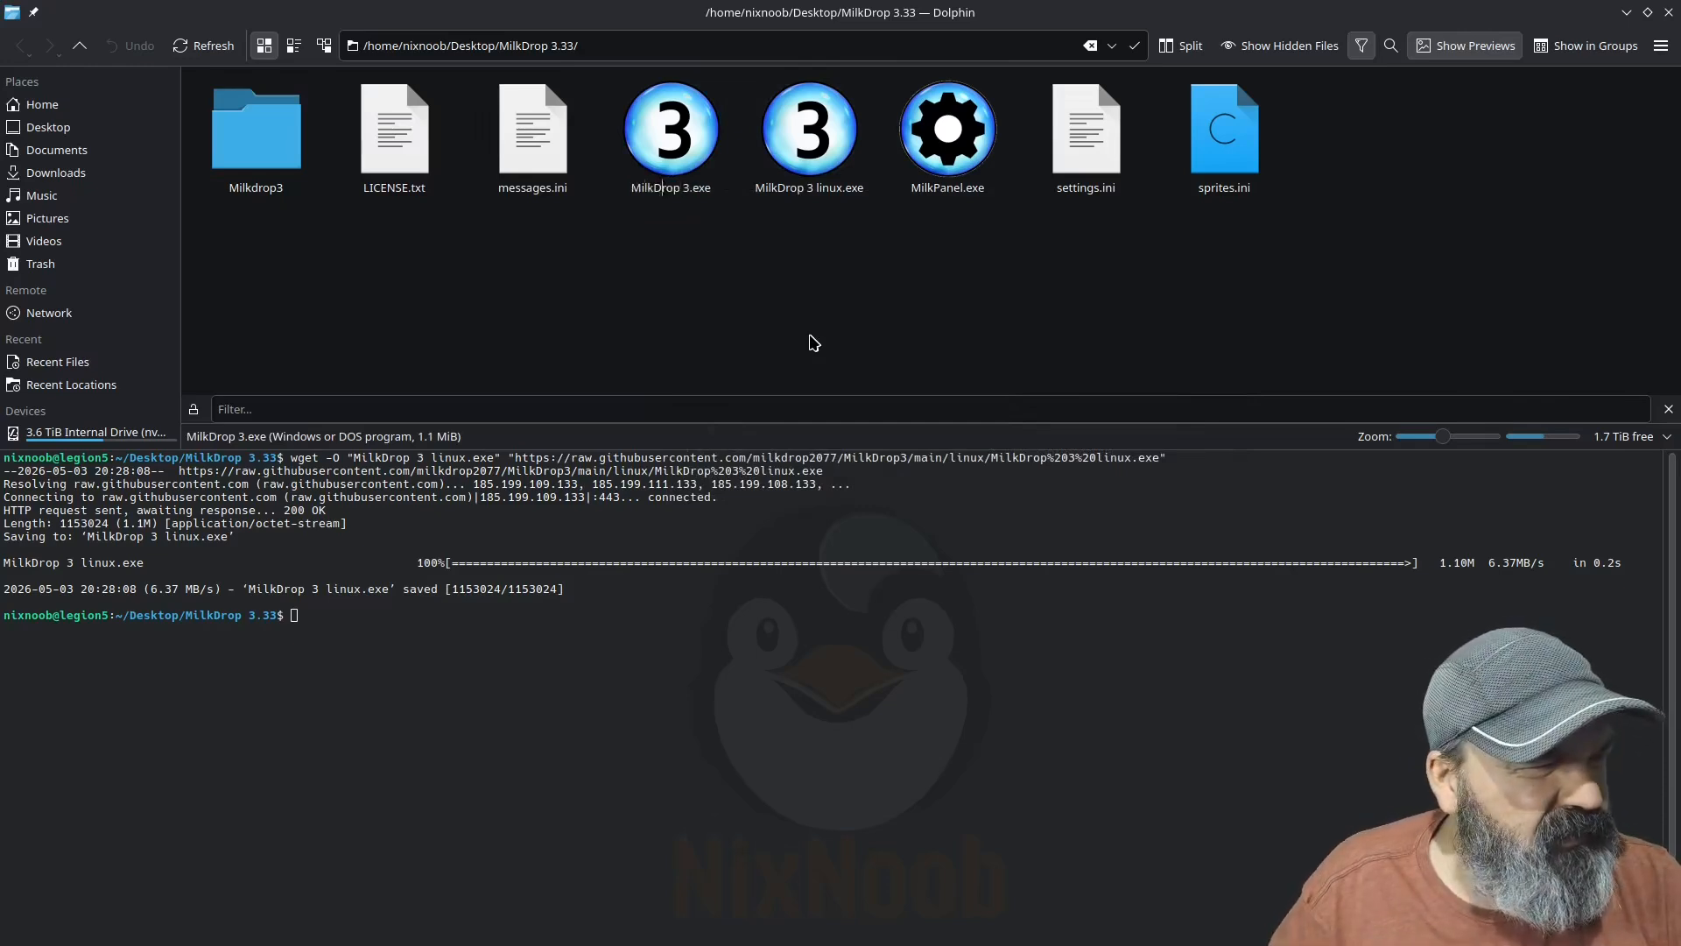
type("ld")
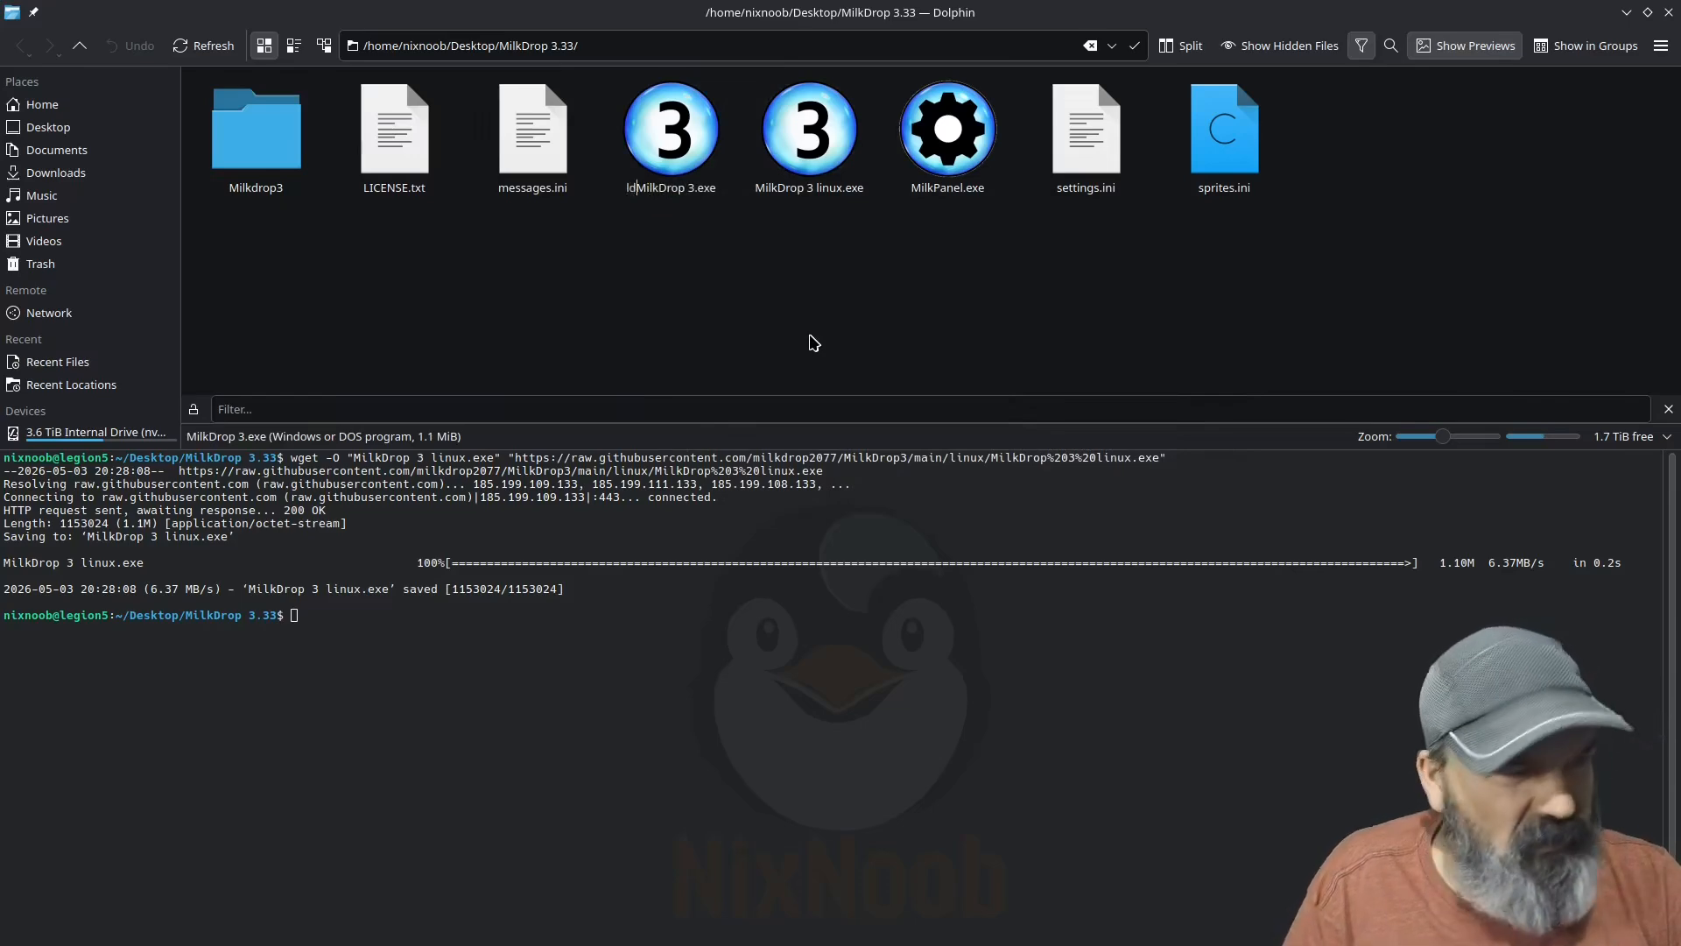
key("BackSpace")
key("BackSpace")
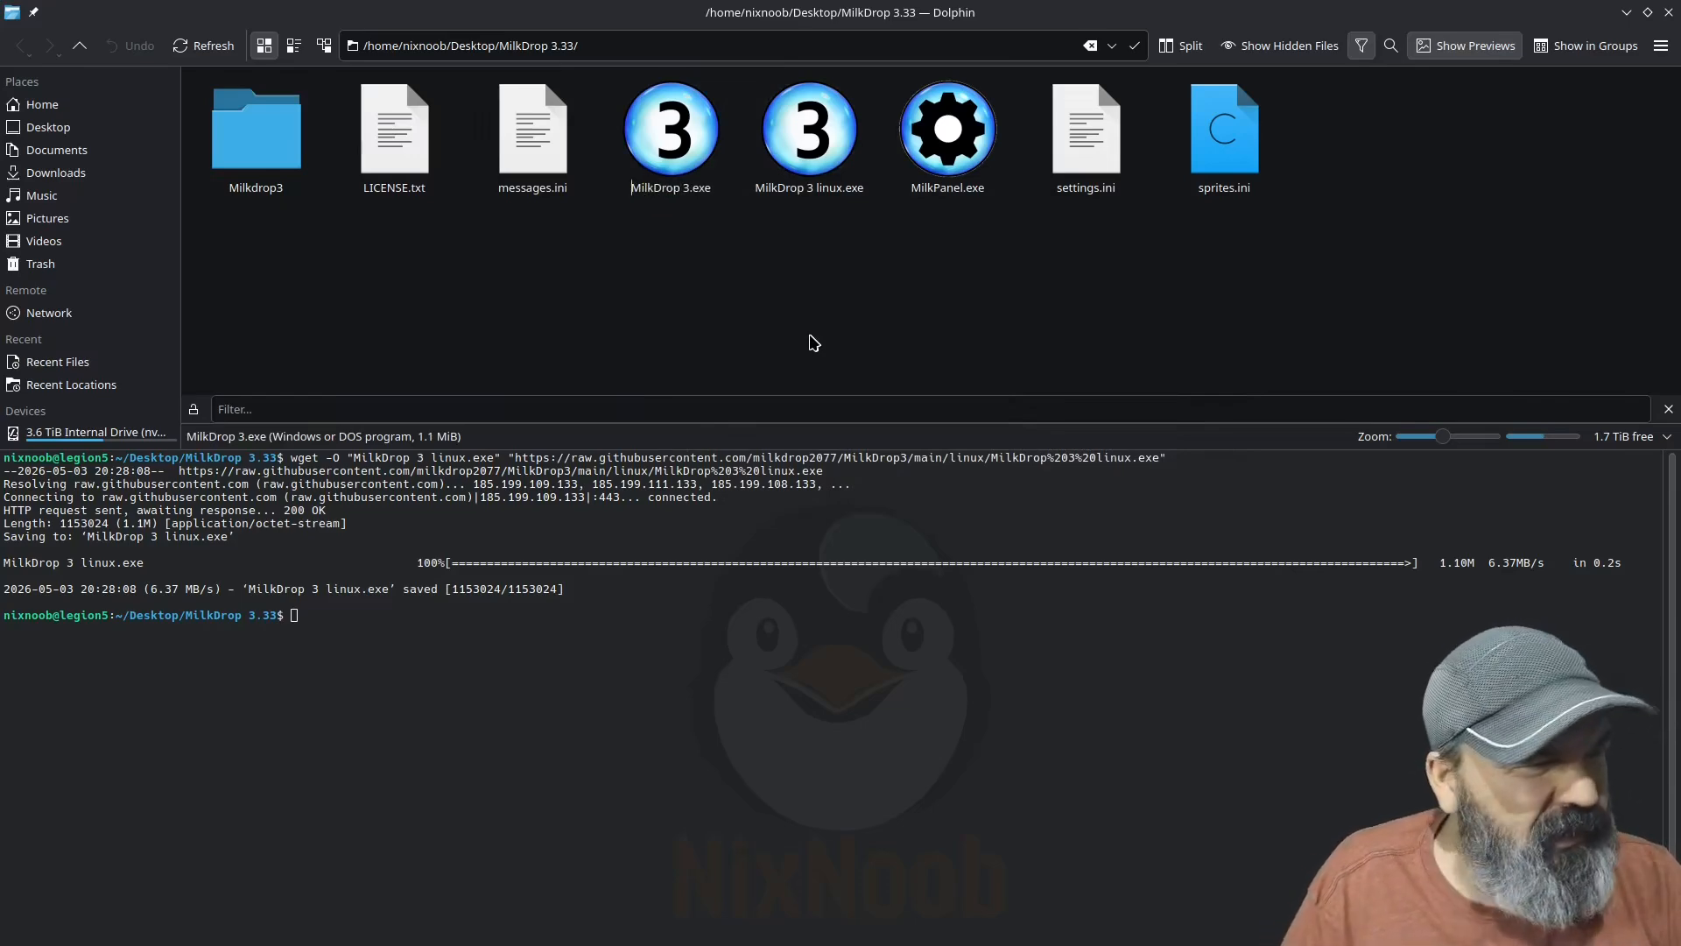
type("Old")
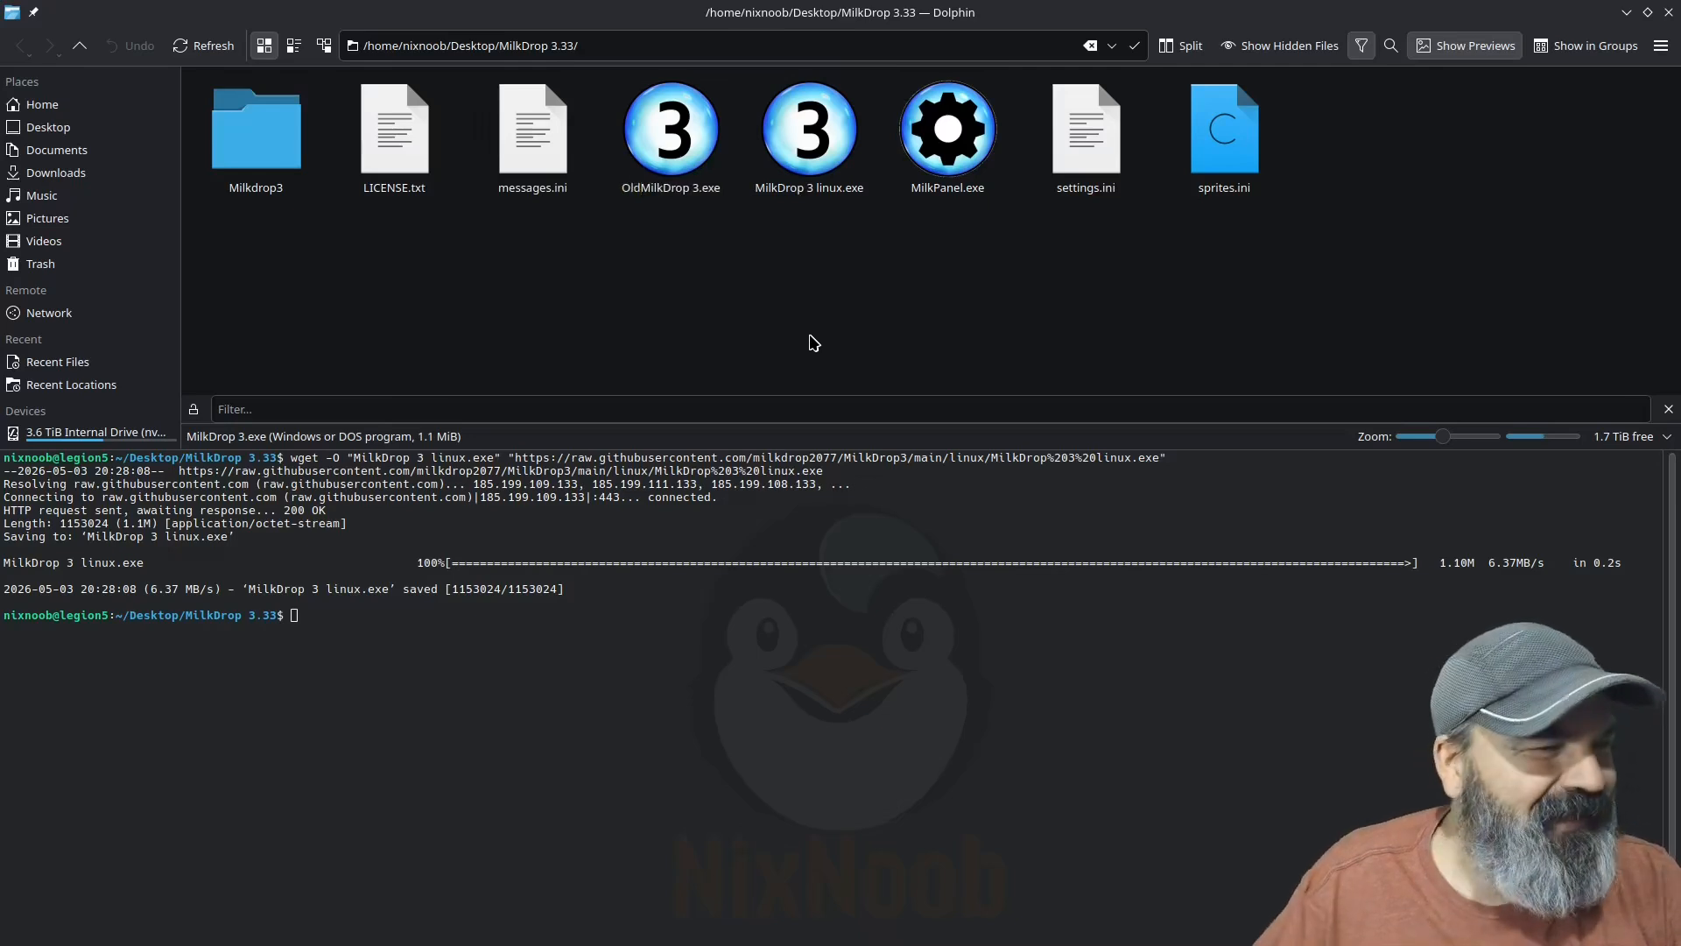
key("Return")
Step: Rename the downloaded MilkDrop 3 linux.exe as MilkDrop 3.exe
right_click(667, 180)
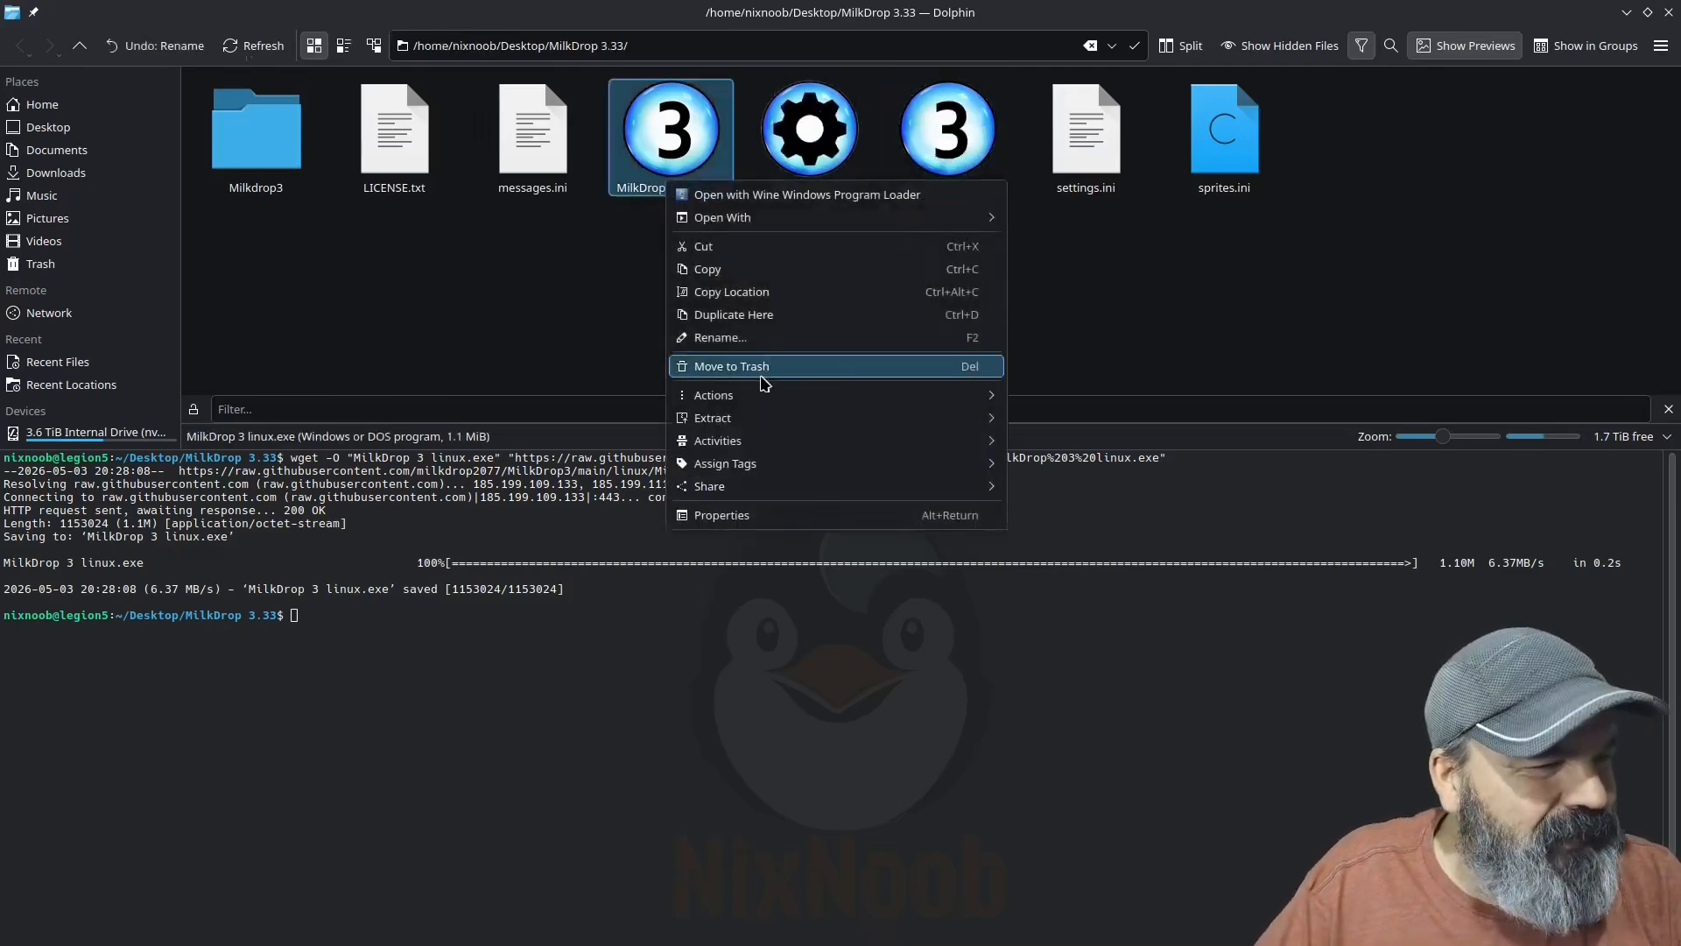
left_click(731, 337)
left_click(698, 191)
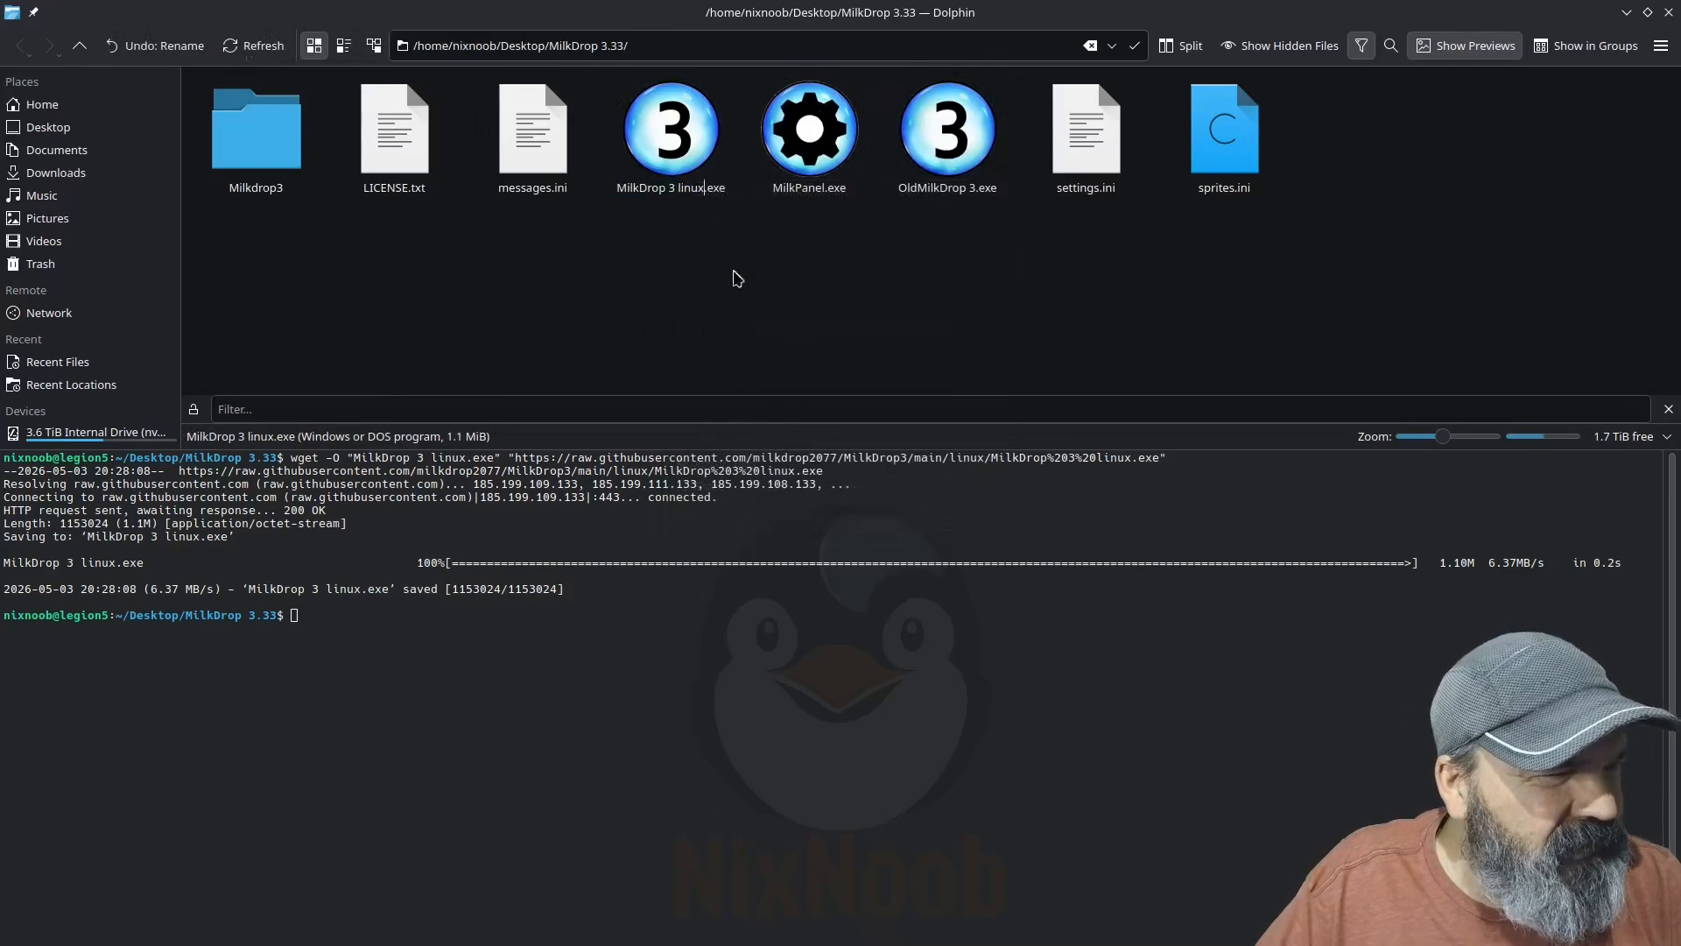
key("BackSpace")
key("BackSpace")
key("BackSpace")
key("BackSpace")
key("BackSpace")
key("BackSpace")
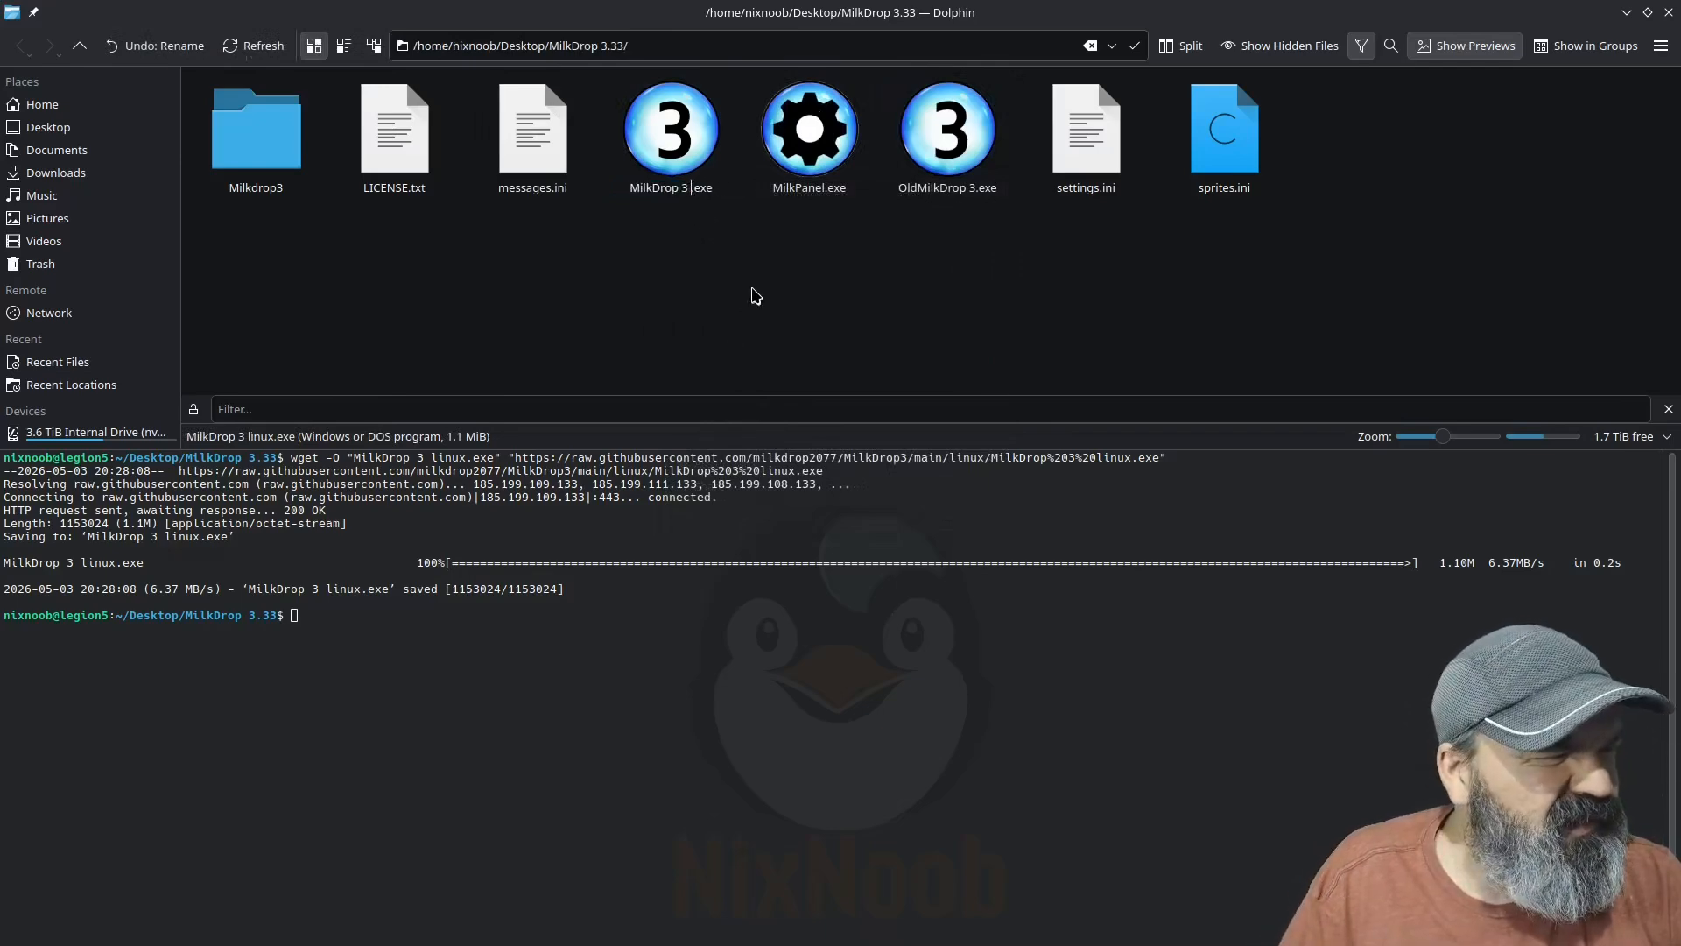
key("Return")
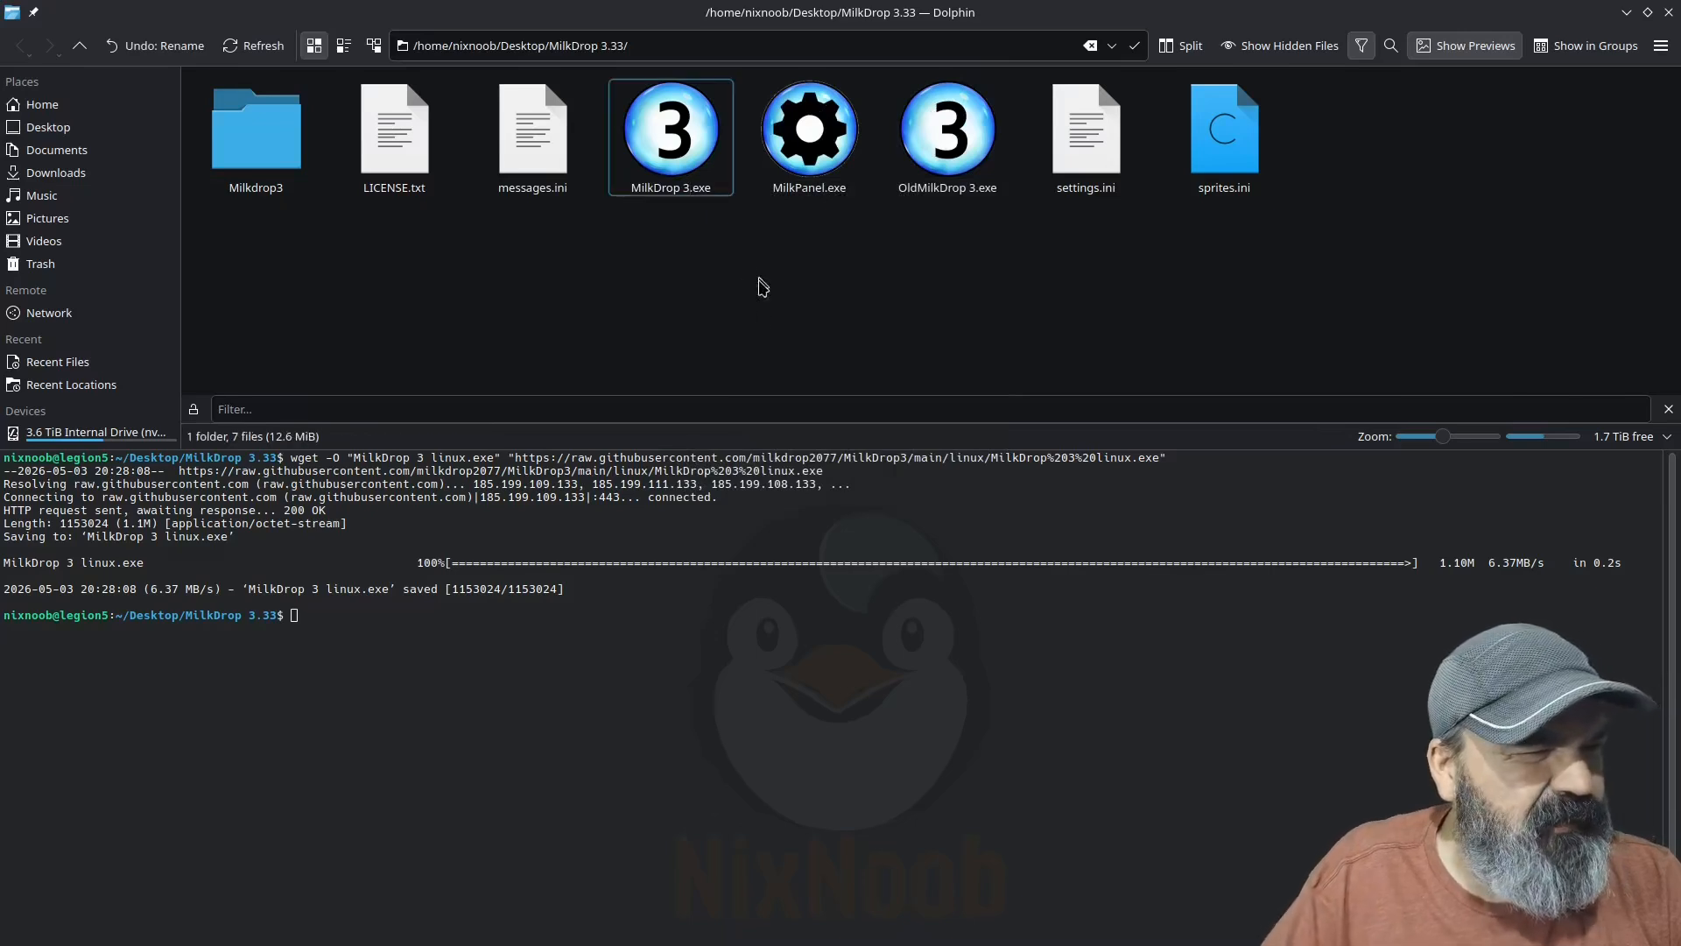
Step: Launch the Linux-compatible MilkDrop 3.exe from the MilkDrop 3.33 folder
right_click(666, 153)
left_click(473, 323)
double_click(688, 149)
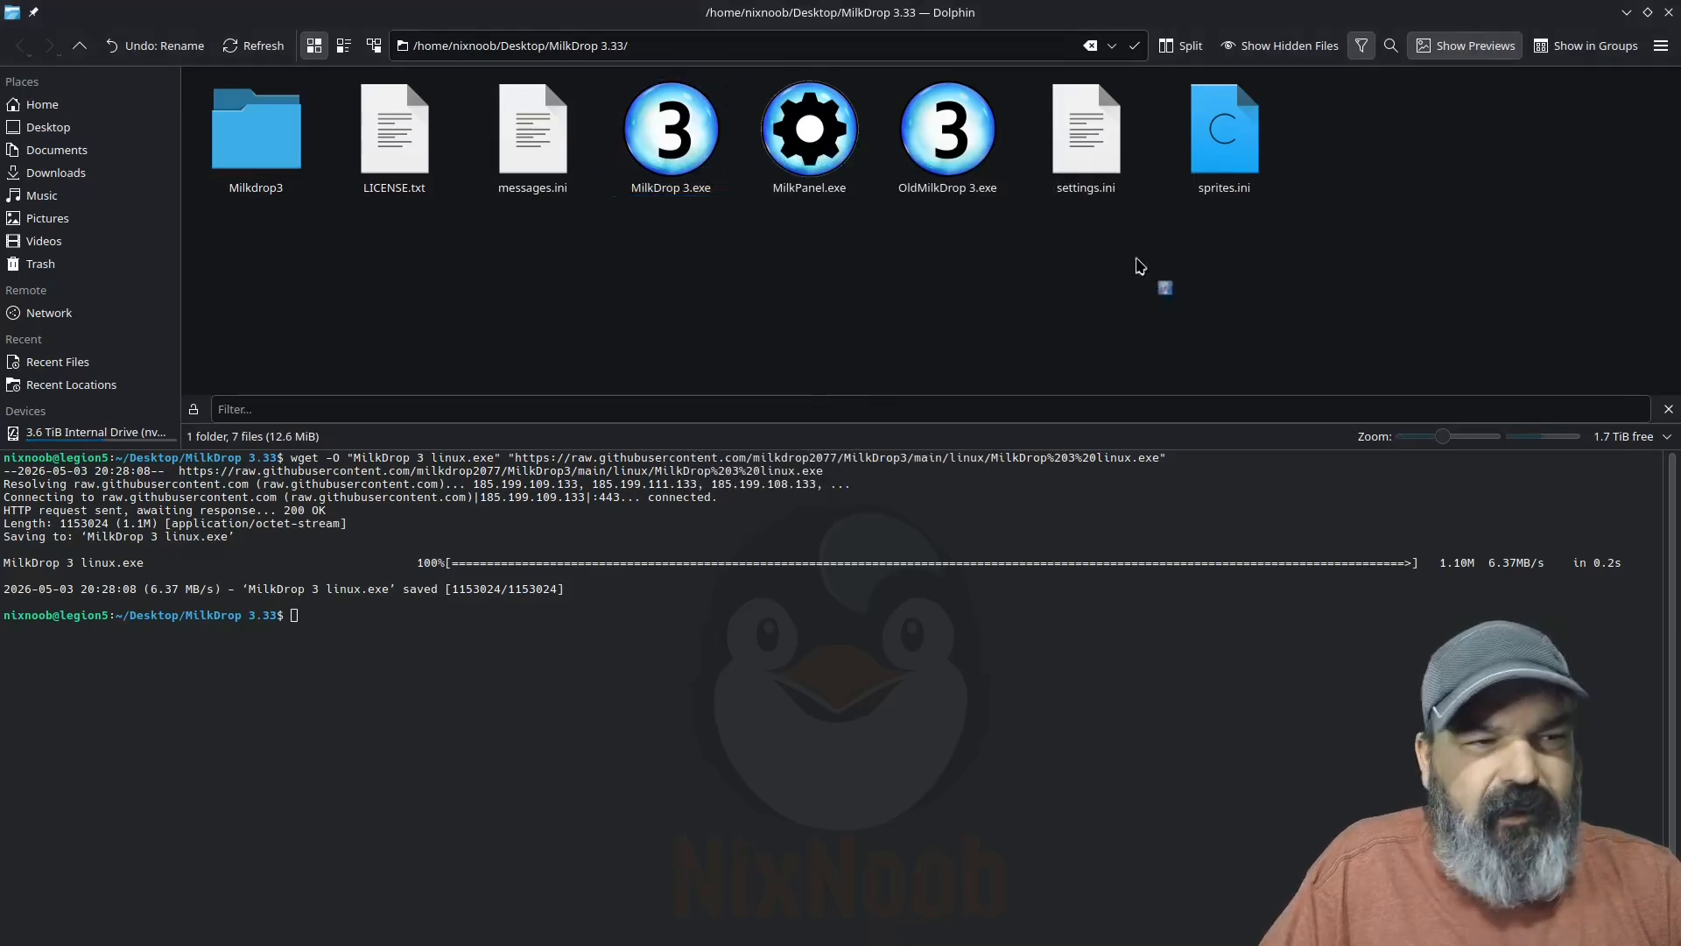
Step: Minimize the Dolphin, Chrome and Q4Wine windows to clear the desktop
left_click(1626, 13)
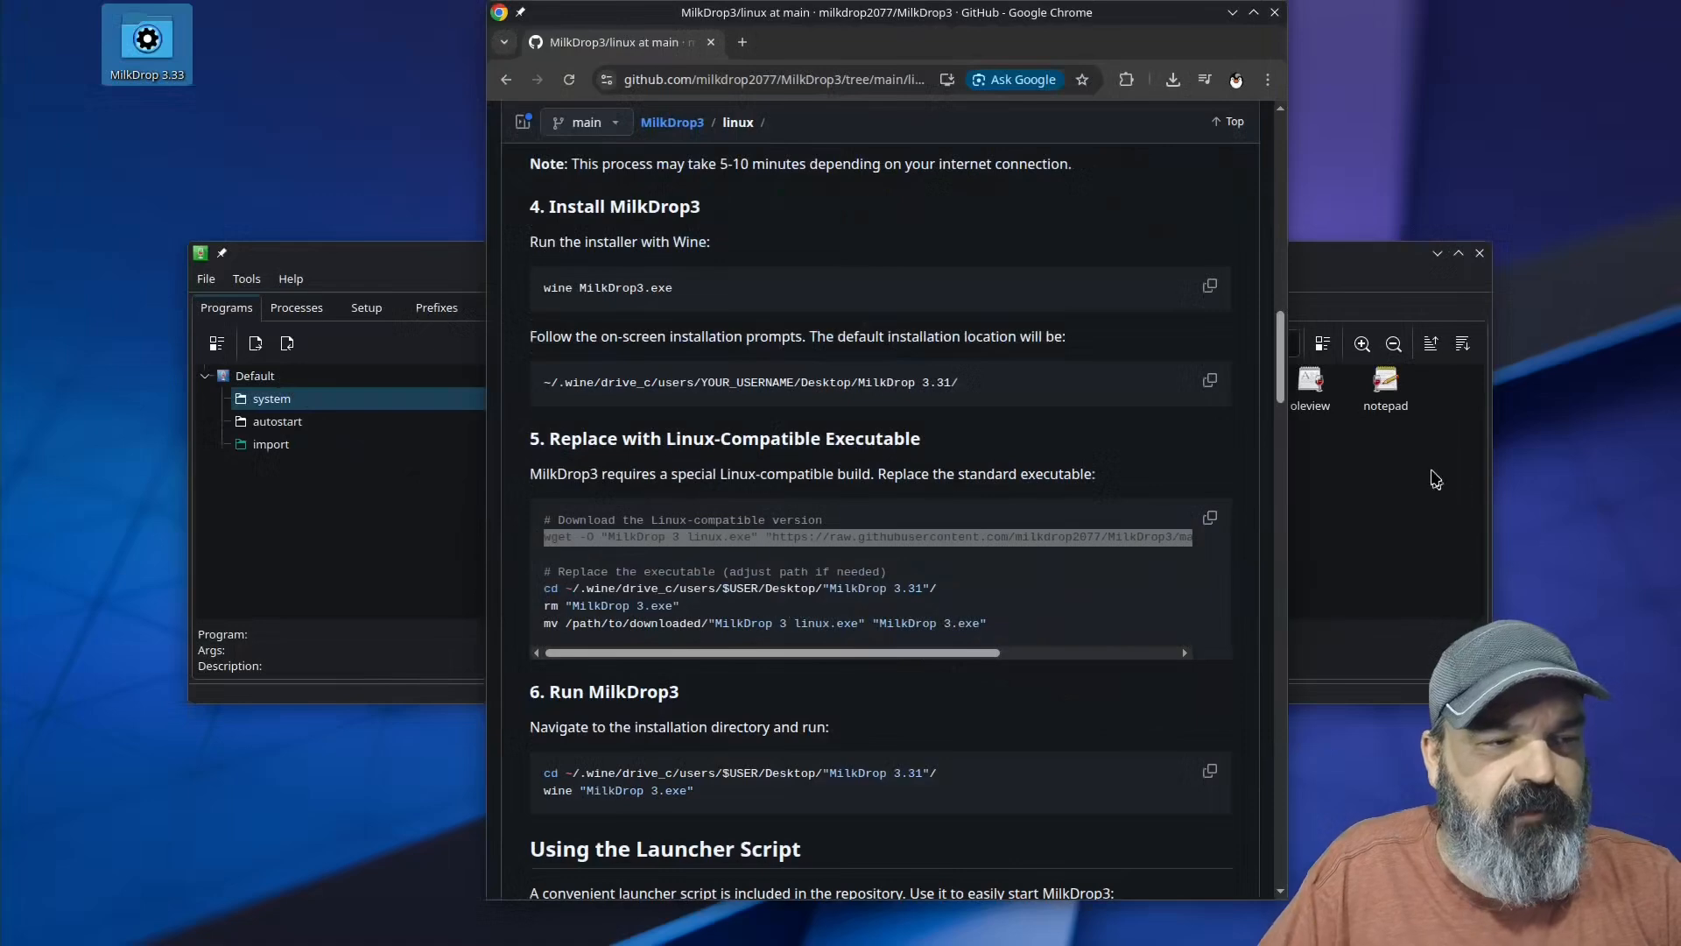
left_click(1234, 13)
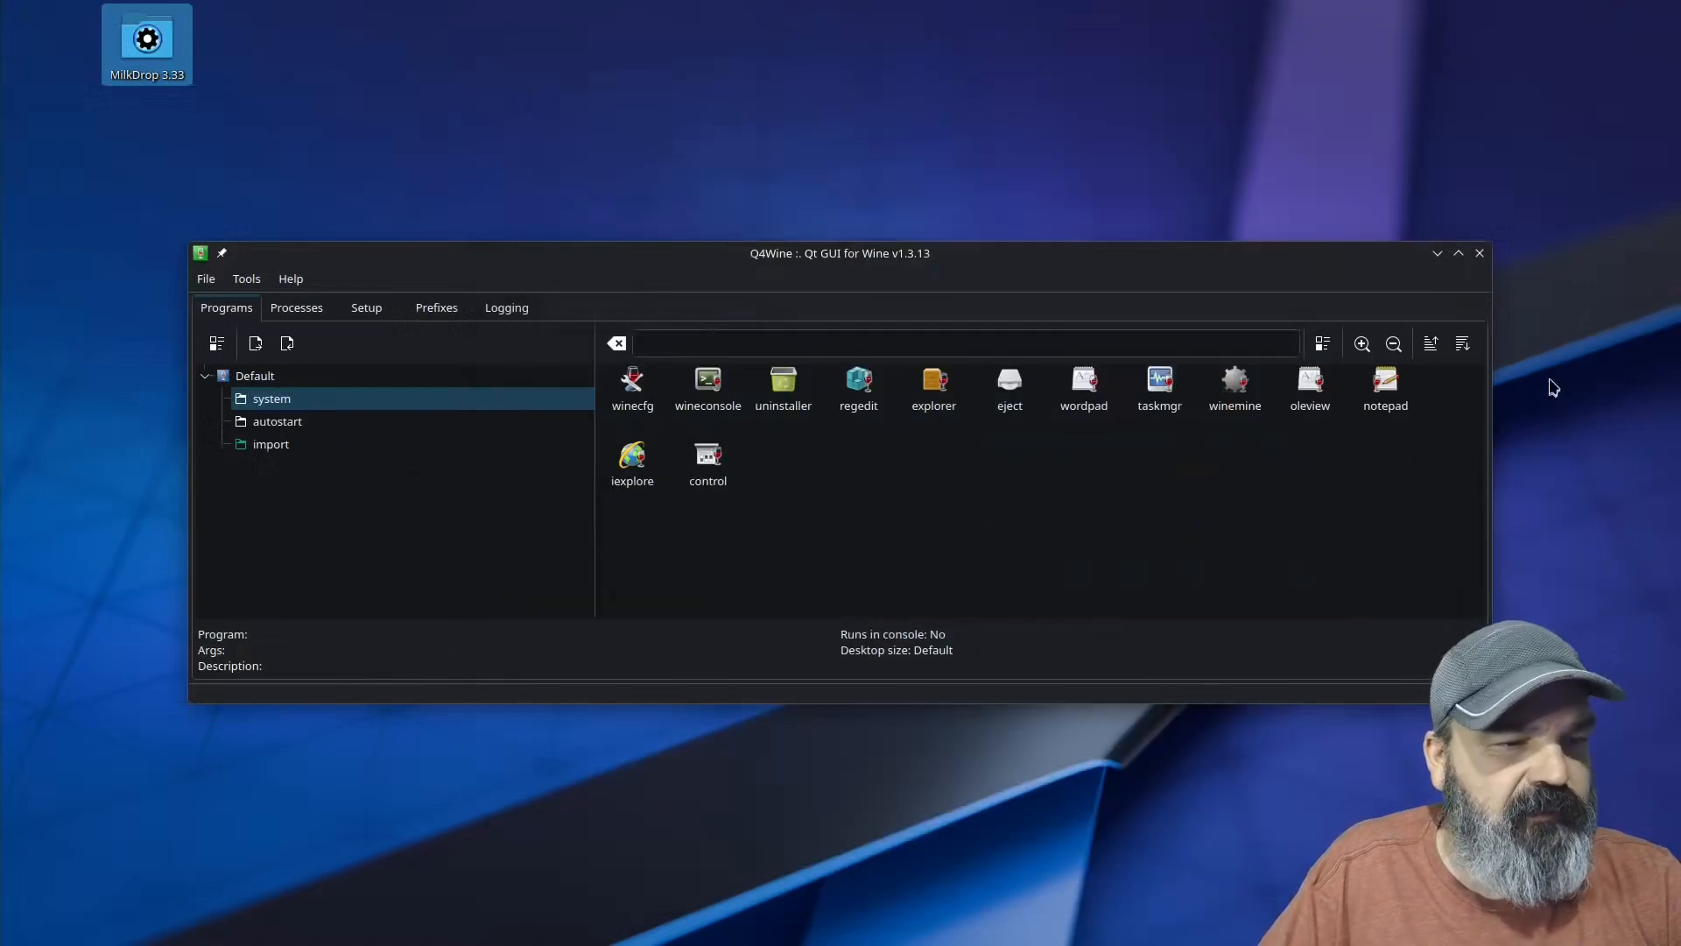
left_click(1437, 253)
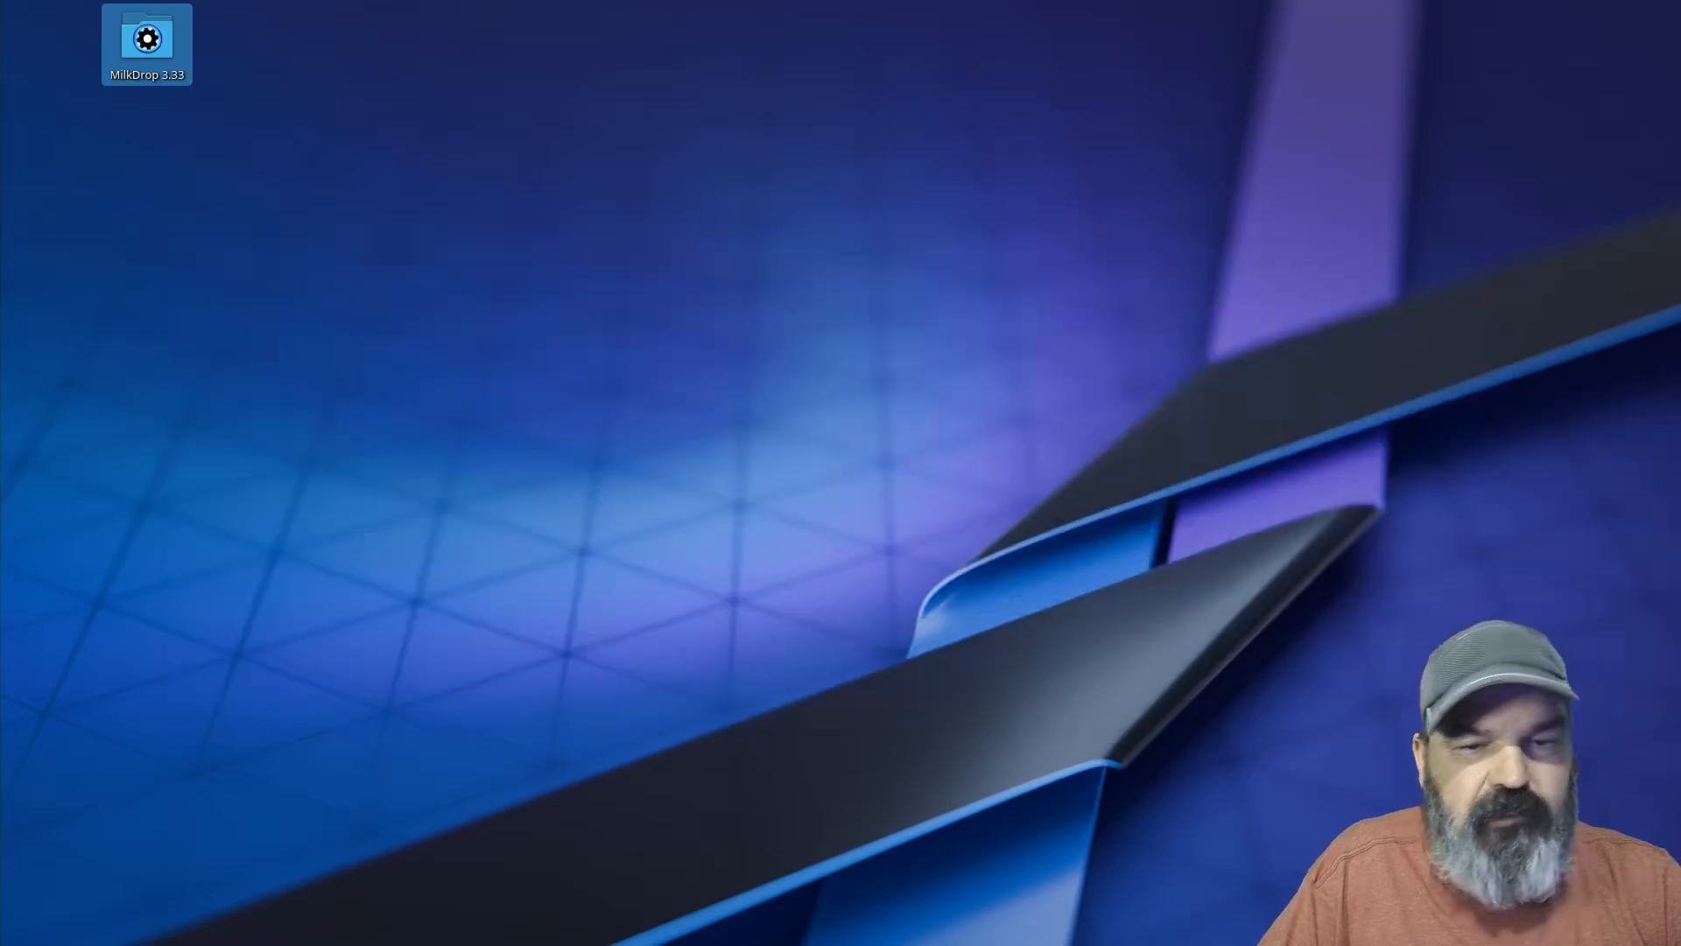